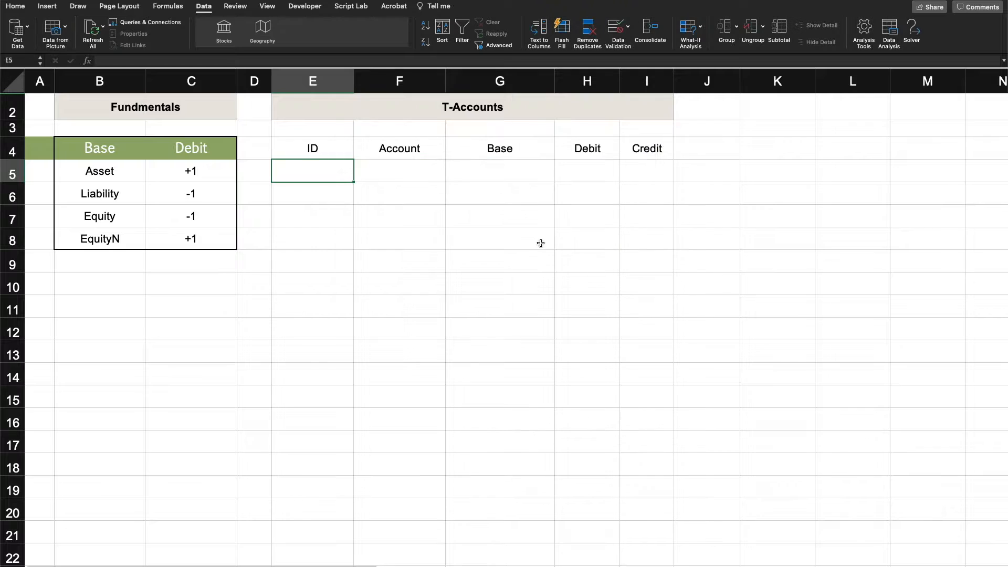
- Apply list data validation to the first Base cell G5 of the T-Accounts section, using $B$5:$B$8 as the source
{"action": "left_click", "coordinate": [488, 169]}
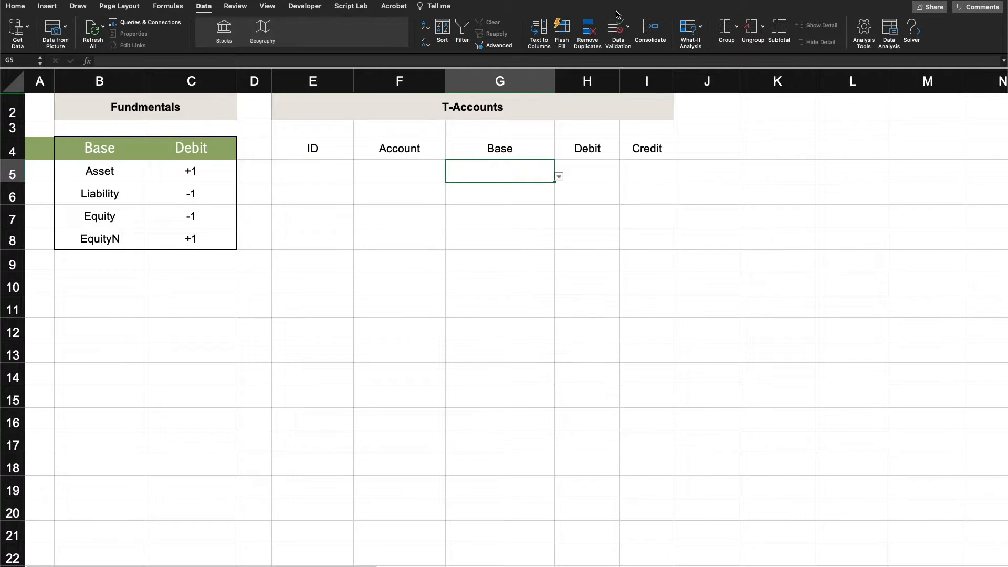
{"action": "left_click", "coordinate": [617, 27]}
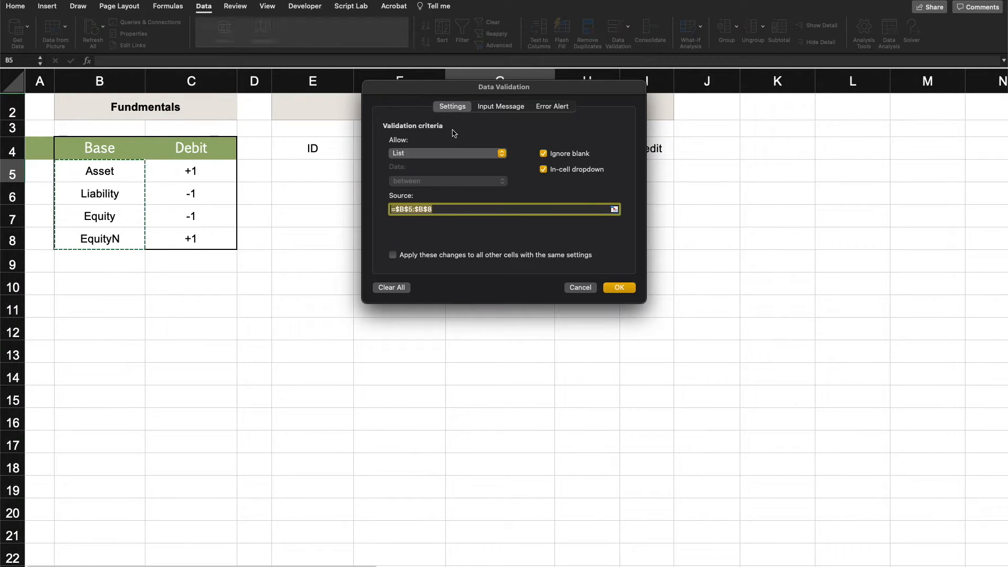
{"action": "left_click", "coordinate": [442, 153]}
{"action": "left_click", "coordinate": [441, 158]}
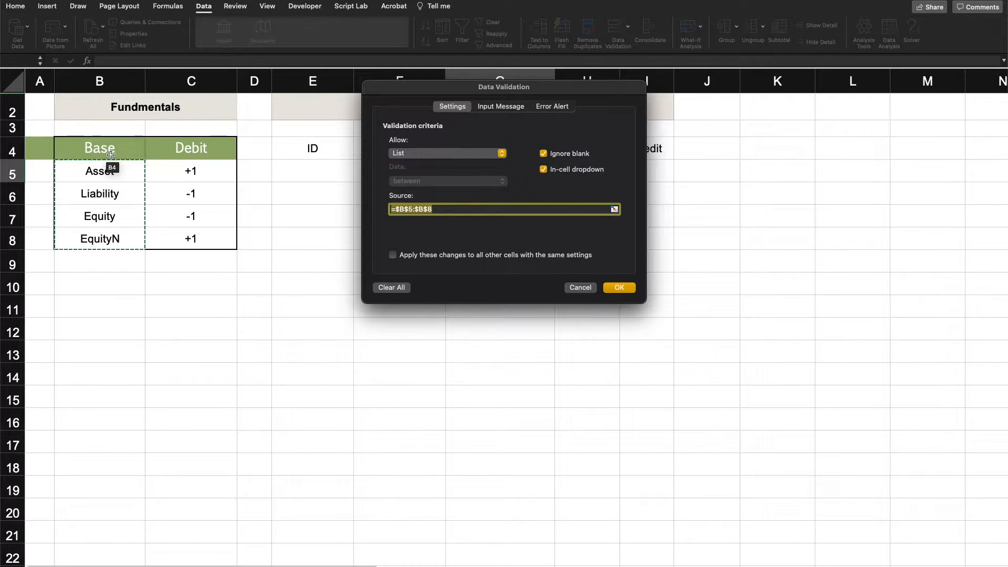
{"action": "left_click_drag", "start_coordinate": [113, 167], "coordinate": [111, 234]}
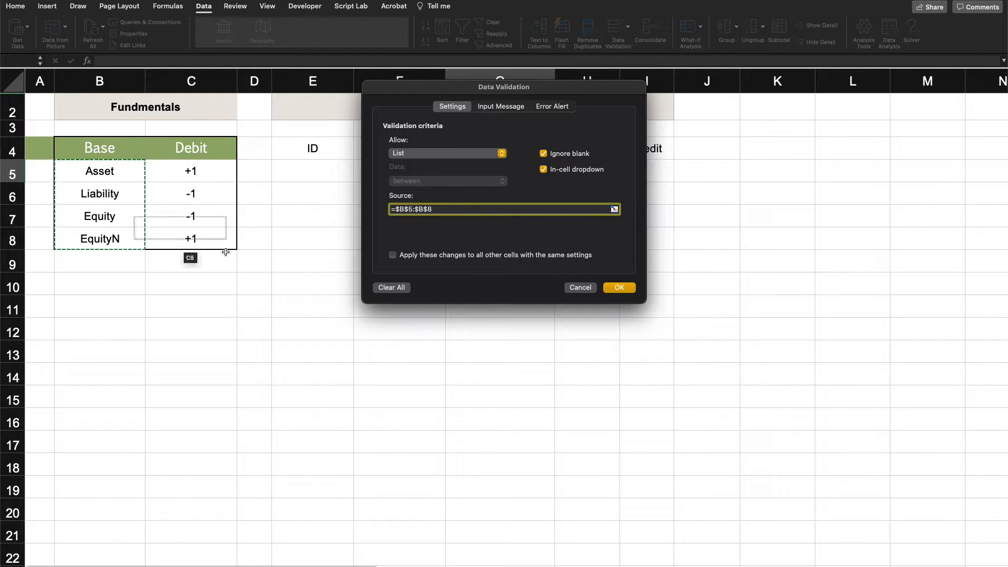
{"action": "left_click", "coordinate": [619, 288]}
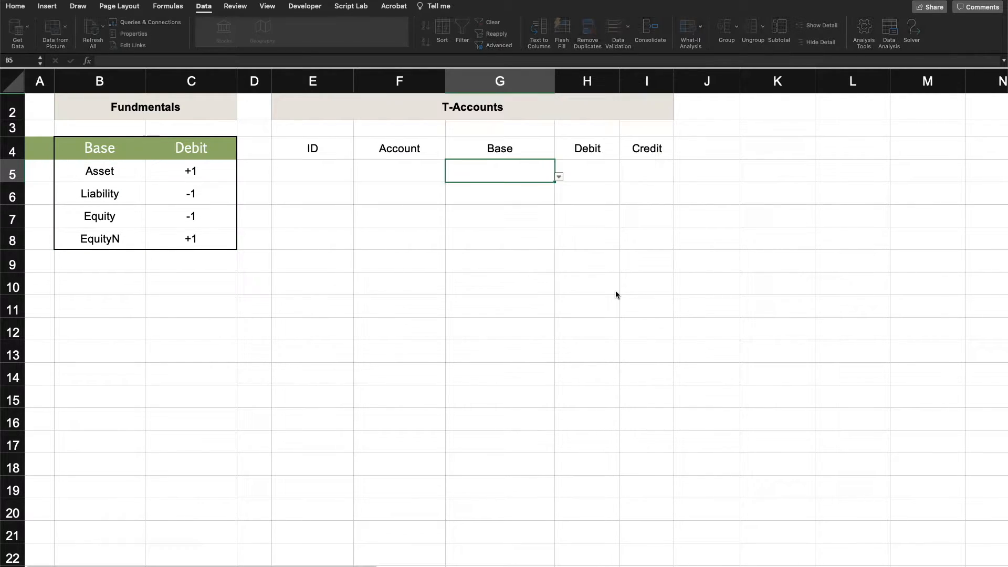
{"action": "left_click", "coordinate": [616, 261]}
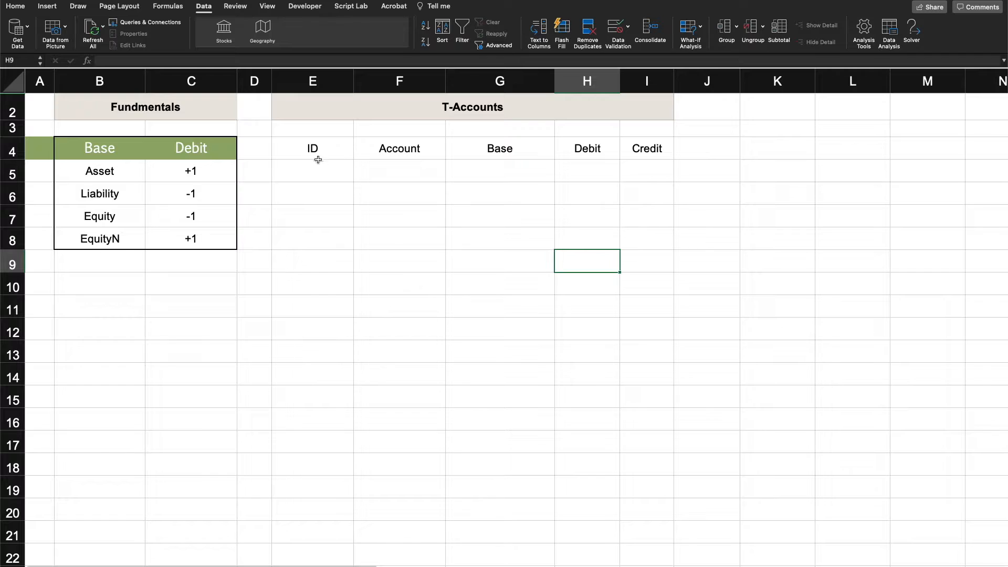
- Convert the T-Accounts range E4:I5 into a table with headers
{"action": "left_click_drag", "start_coordinate": [290, 141], "coordinate": [648, 166]}
{"action": "key", "text": "ctrl+t"}
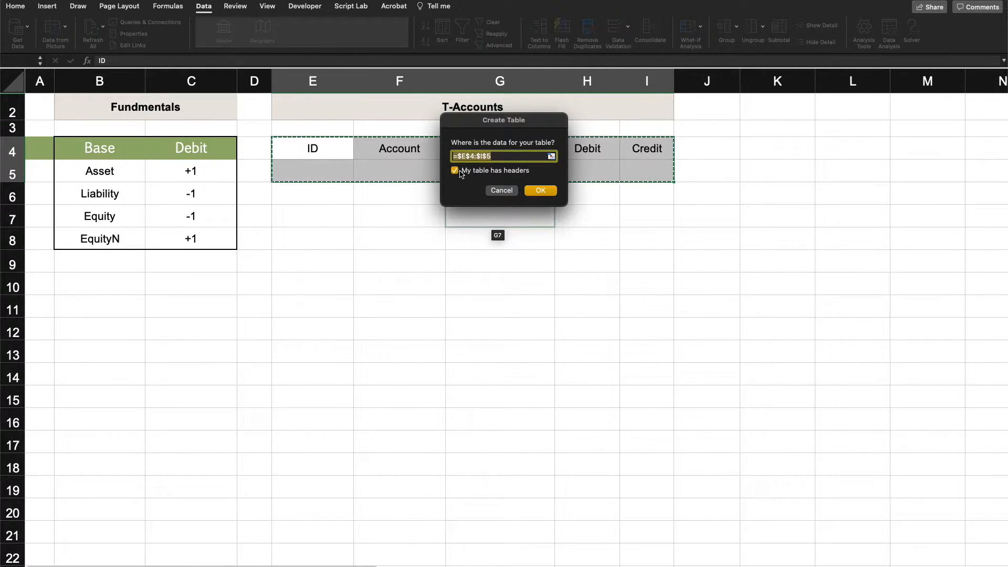
{"action": "left_click", "coordinate": [540, 190]}
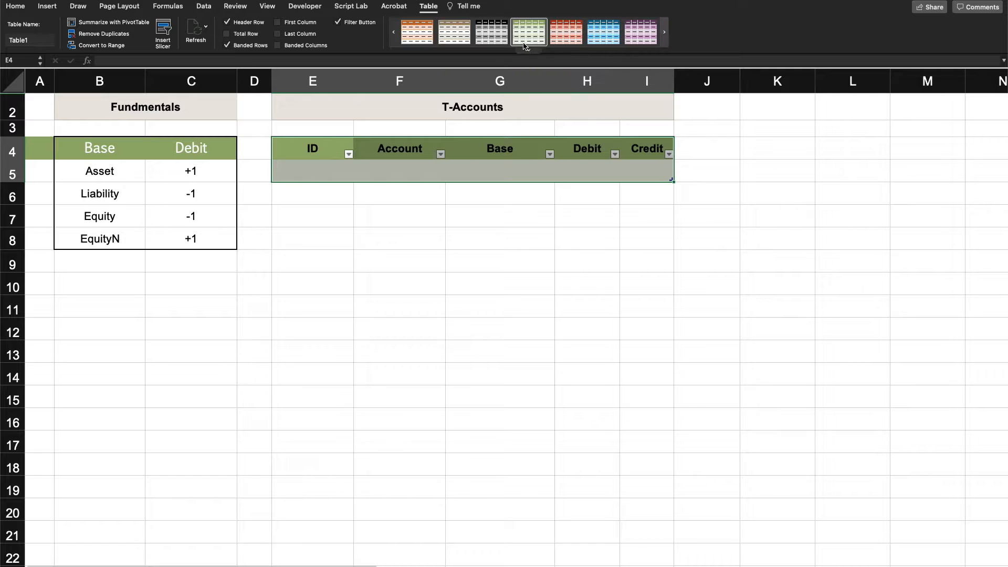
- Give the T-Accounts table a green-header style and turn off its filter buttons and banded rows
{"action": "left_click", "coordinate": [528, 50]}
{"action": "left_click", "coordinate": [488, 161]}
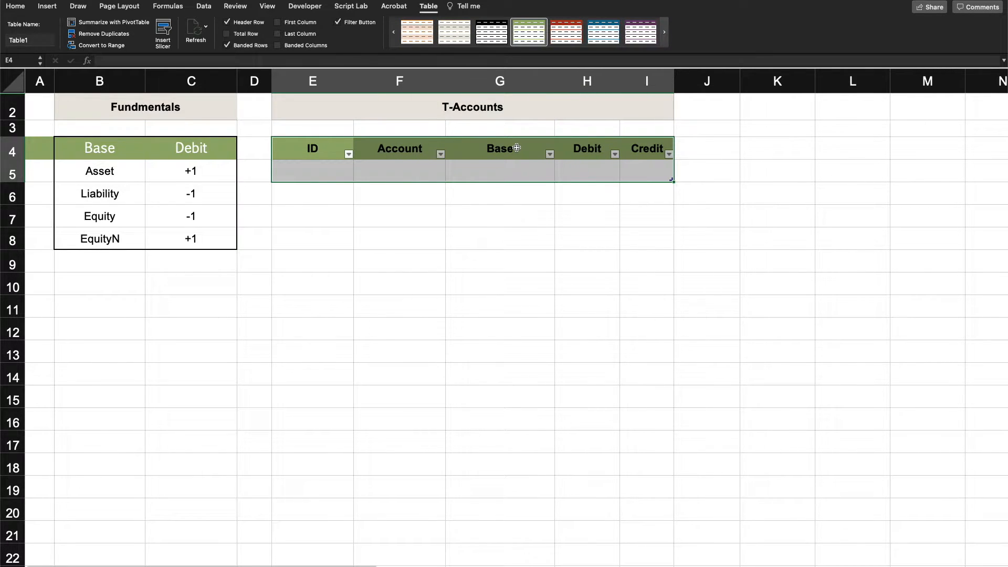
{"action": "left_click", "coordinate": [353, 24]}
{"action": "left_click", "coordinate": [249, 47]}
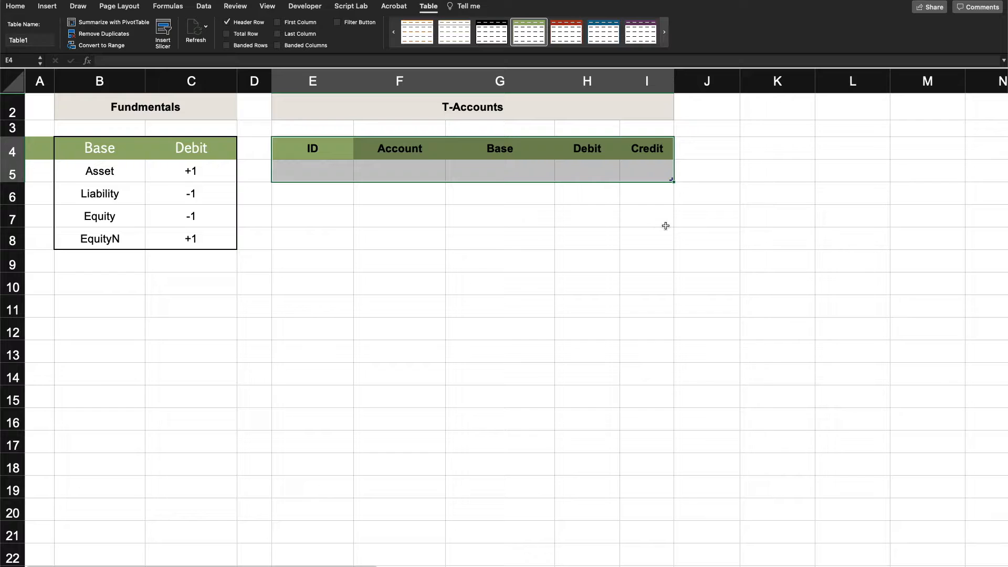
{"action": "left_click", "coordinate": [422, 231]}
- Fill the ID and Account columns from E5 with 100 Bank, 200 Credit Card and 300 Income
{"action": "left_click_drag", "start_coordinate": [313, 171], "coordinate": [646, 171]}
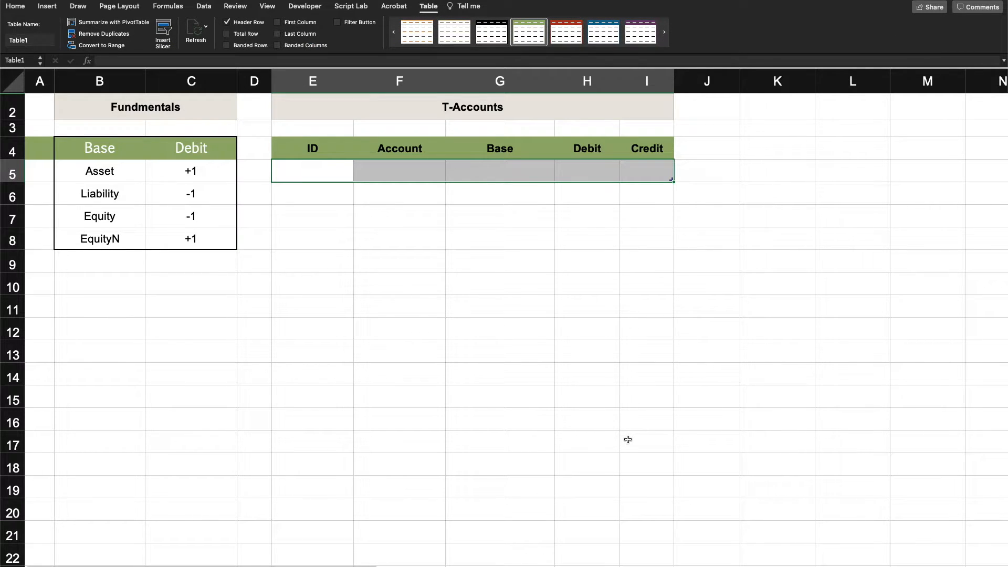
{"action": "left_click", "coordinate": [290, 177]}
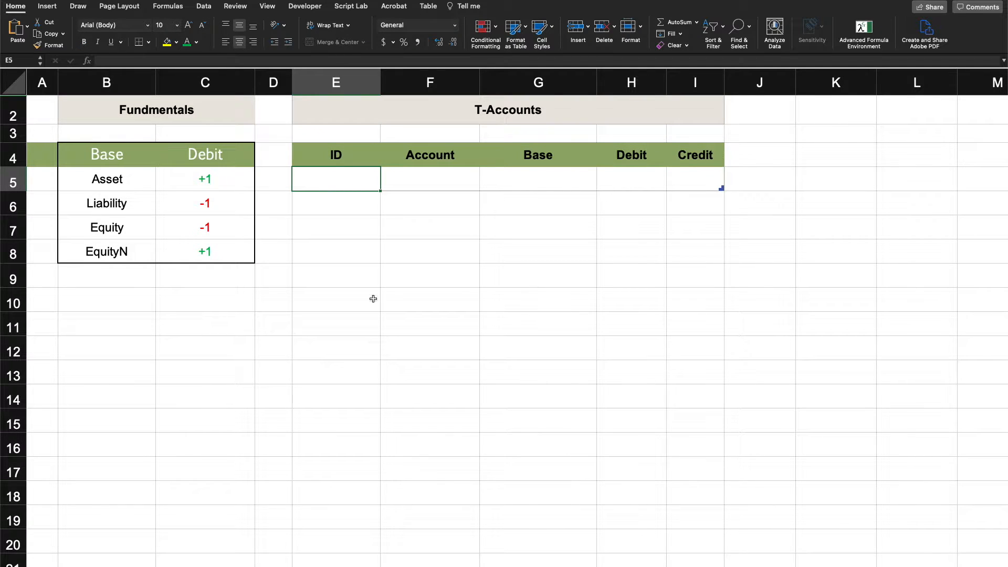
{"action": "type", "text": "100\tBank 200\tCredit Card 300\tIncome"}
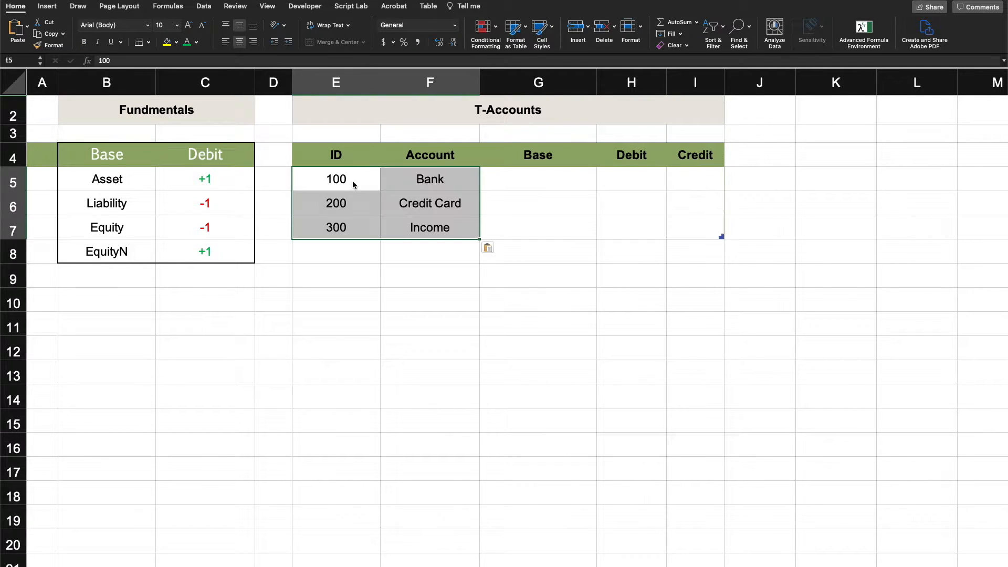
- Set the Base to Asset for Bank, Liability for Credit Card and Equity for Income
{"action": "left_click", "coordinate": [537, 181]}
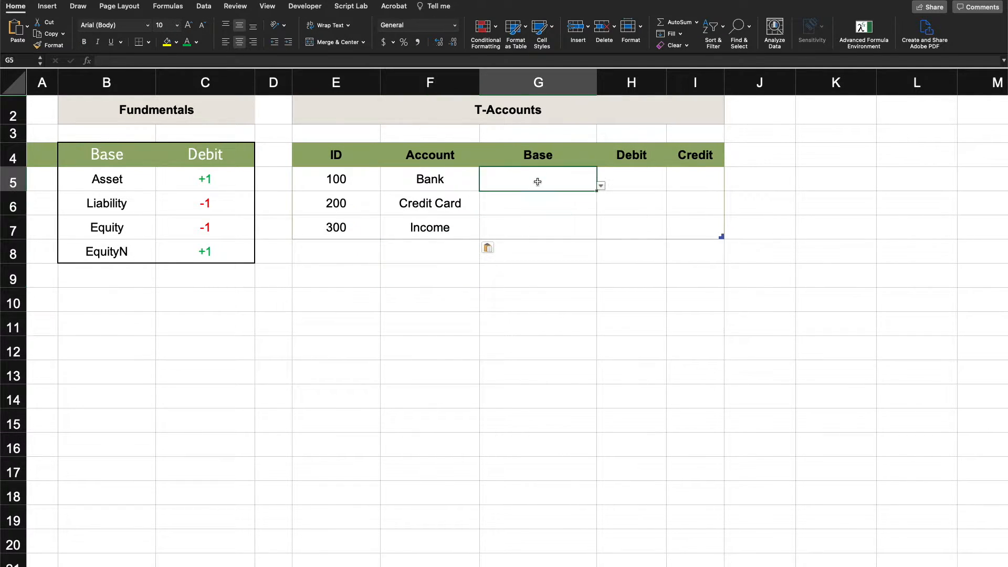
{"action": "left_click", "coordinate": [601, 185]}
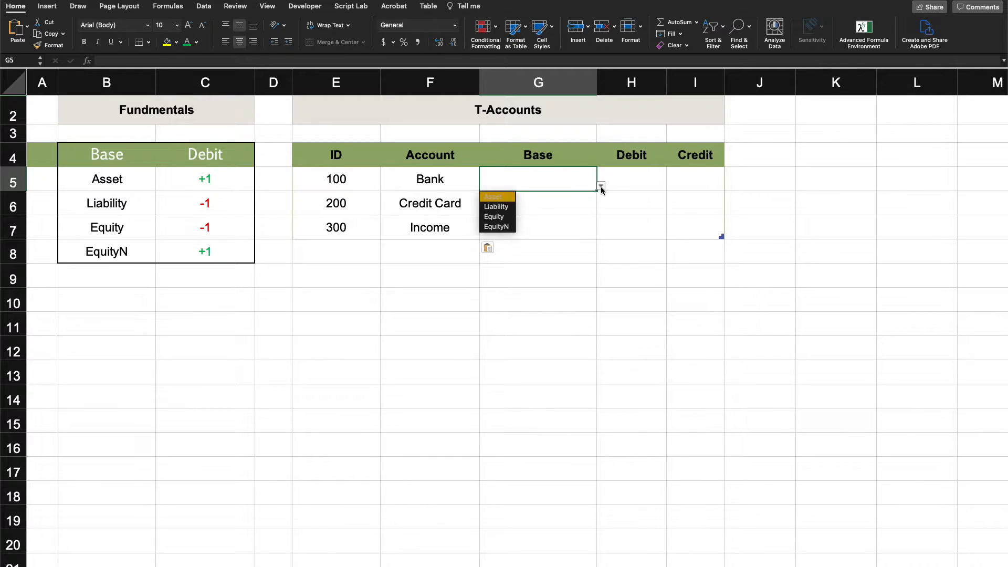
{"action": "left_click", "coordinate": [504, 200]}
{"action": "left_click", "coordinate": [554, 202]}
{"action": "left_click", "coordinate": [601, 209]}
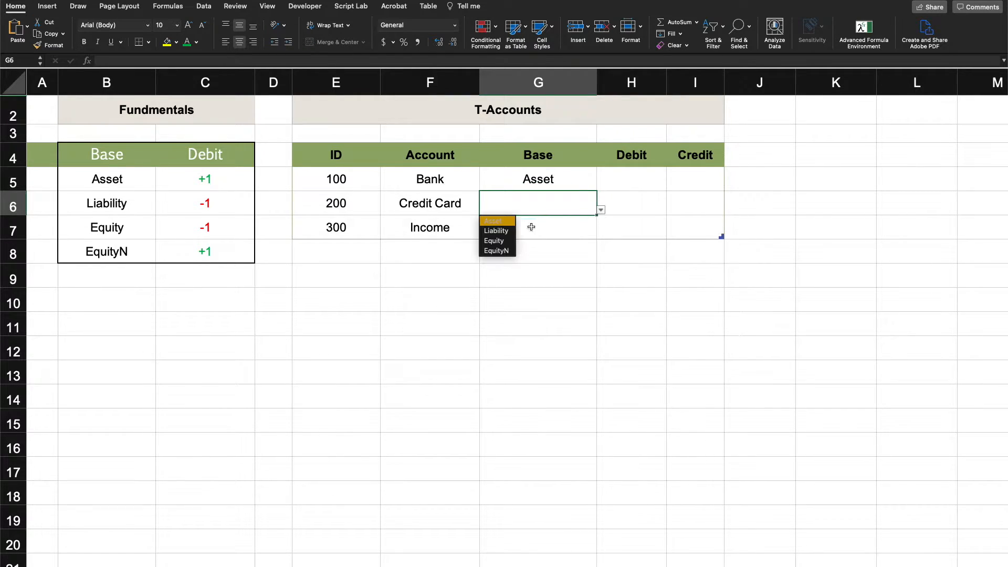
{"action": "left_click", "coordinate": [504, 231]}
{"action": "left_click", "coordinate": [548, 228]}
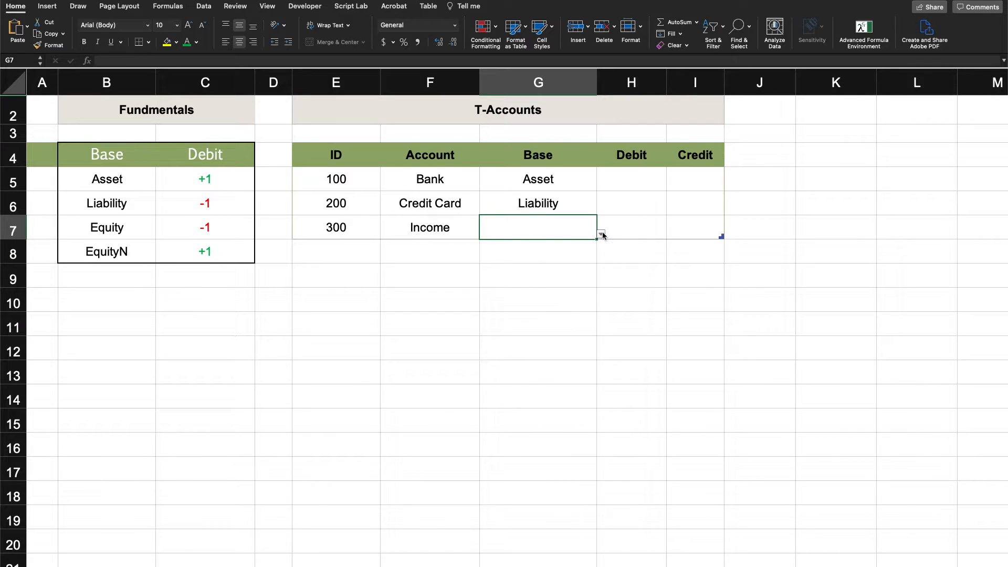
{"action": "left_click", "coordinate": [601, 234]}
{"action": "left_click", "coordinate": [497, 266]}
{"action": "left_click", "coordinate": [574, 290]}
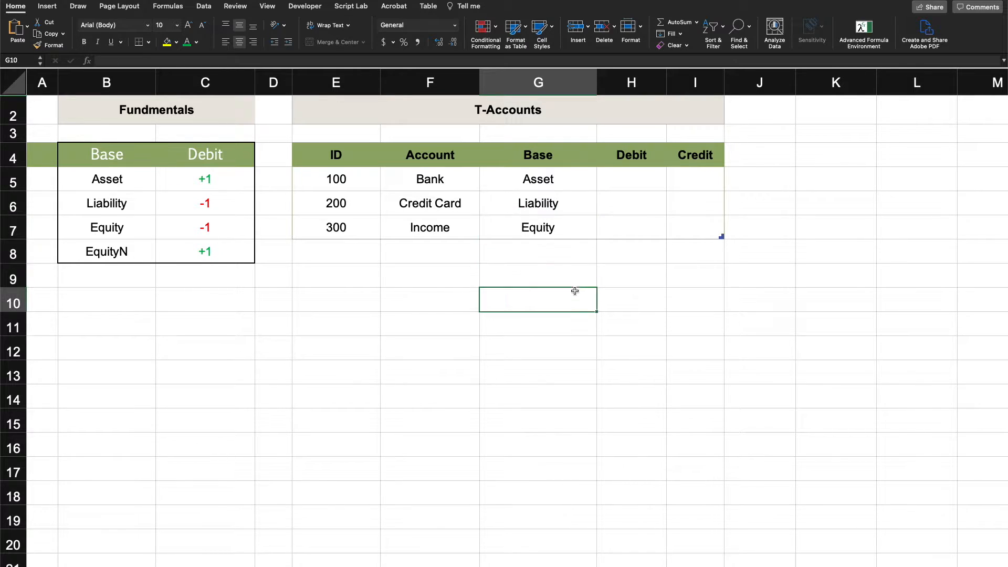
{"action": "left_click", "coordinate": [639, 174]}
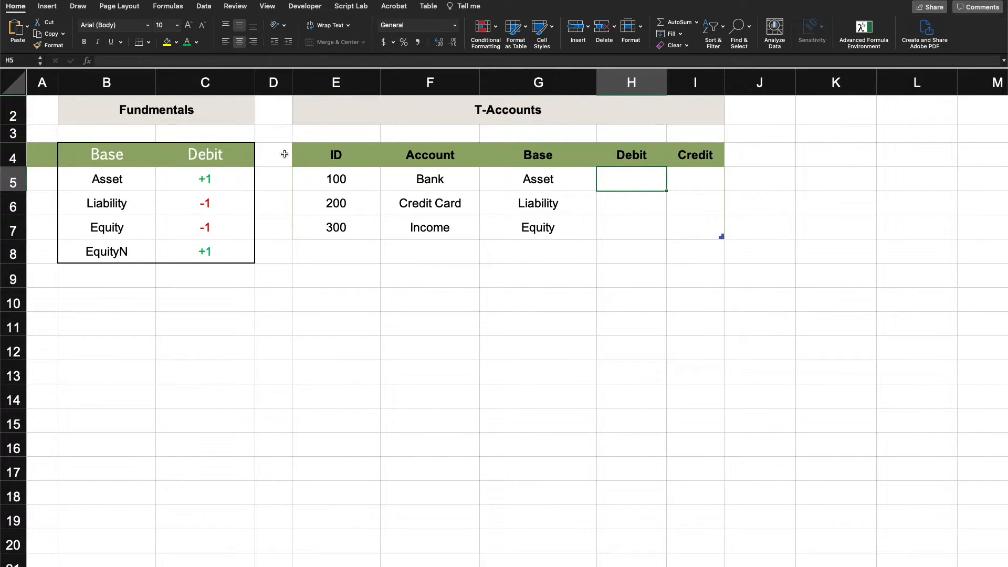
{"action": "left_click_drag", "start_coordinate": [230, 181], "coordinate": [228, 245]}
{"action": "left_click_drag", "start_coordinate": [557, 181], "coordinate": [565, 230]}
{"action": "left_click", "coordinate": [630, 184]}
{"action": "type", "text": "="}
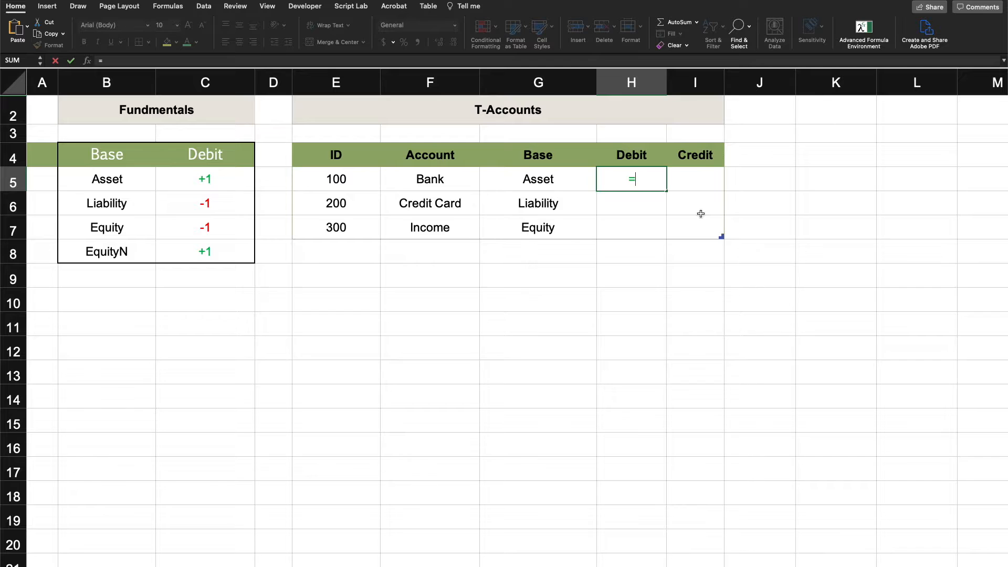
{"action": "type", "text": "xl"}
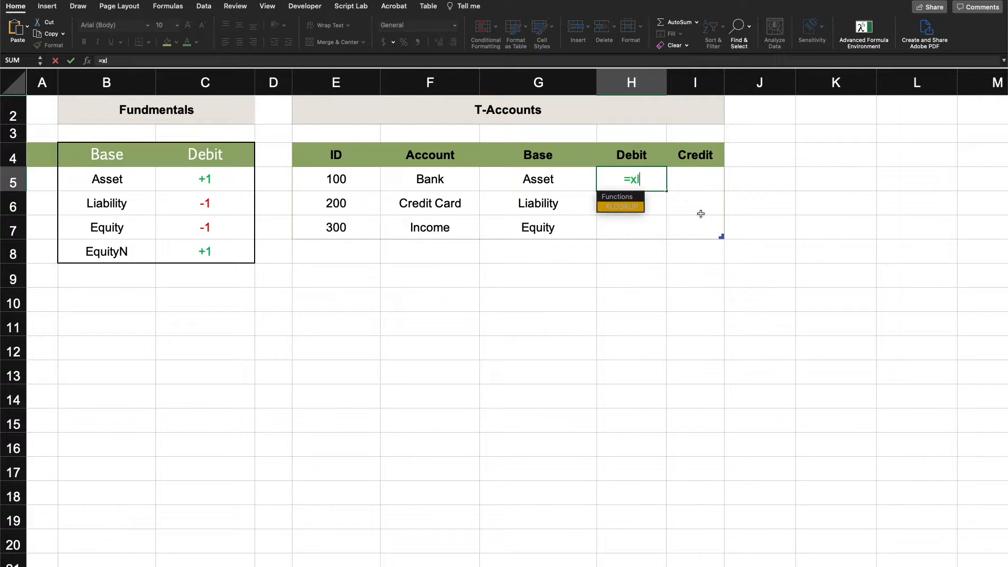
{"action": "key", "text": "Tab"}
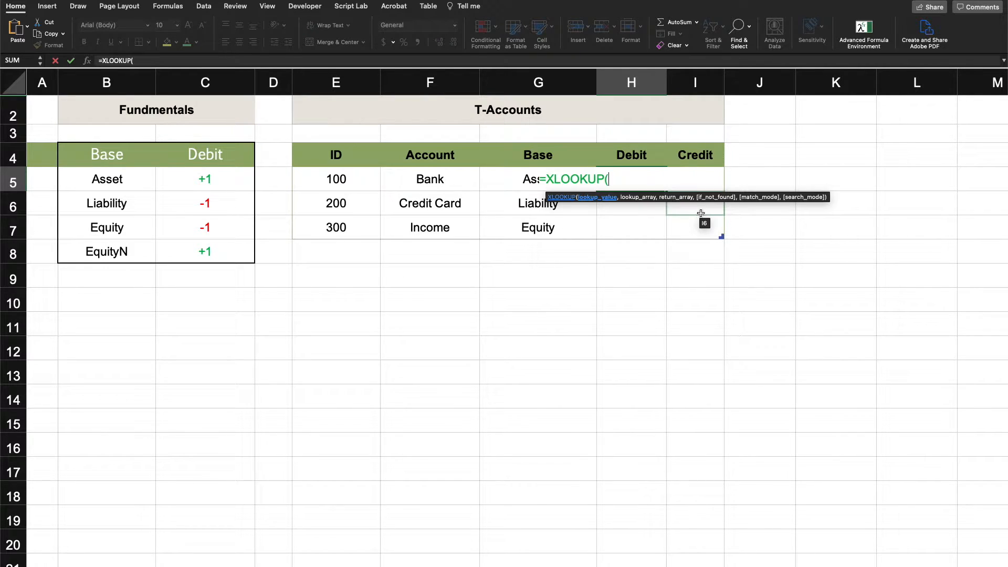
{"action": "left_click", "coordinate": [491, 186]}
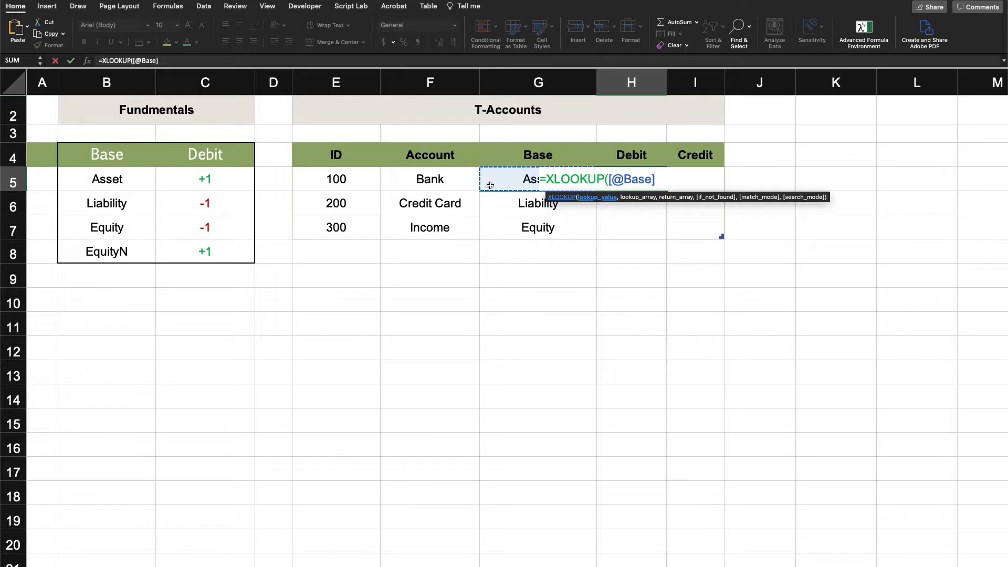
{"action": "type", "text": ","}
- Complete the Debit XLOOKUP with lookup array $B$5:$B$8 and return array $C$5:$C$8
{"action": "left_click_drag", "start_coordinate": [98, 180], "coordinate": [100, 248]}
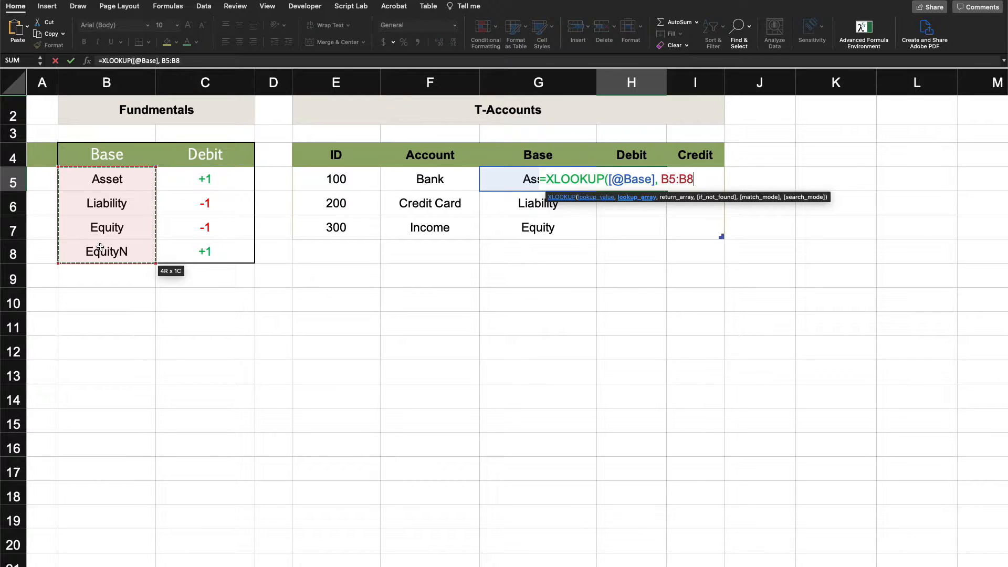
{"action": "key", "text": "F4"}
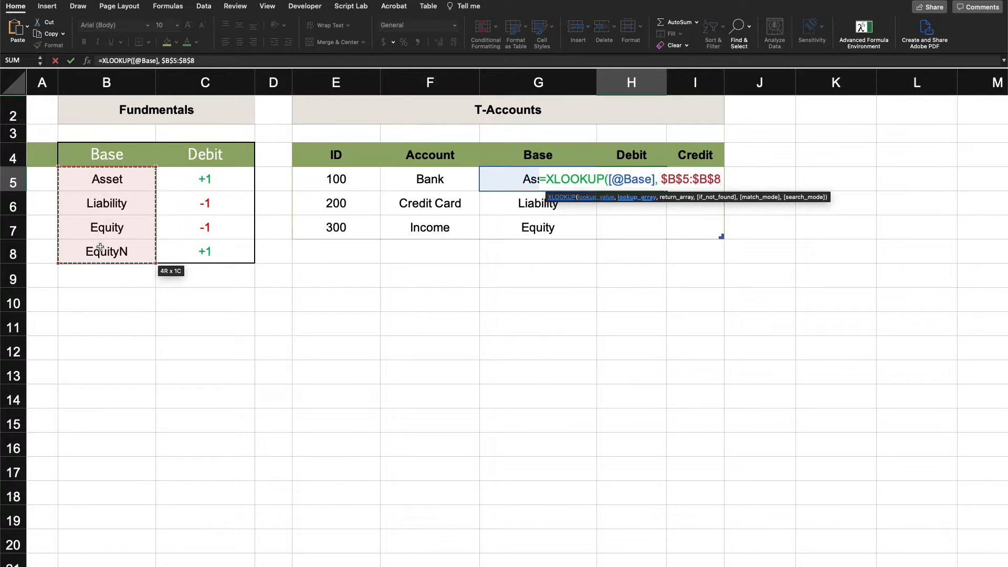
{"action": "type", "text": ","}
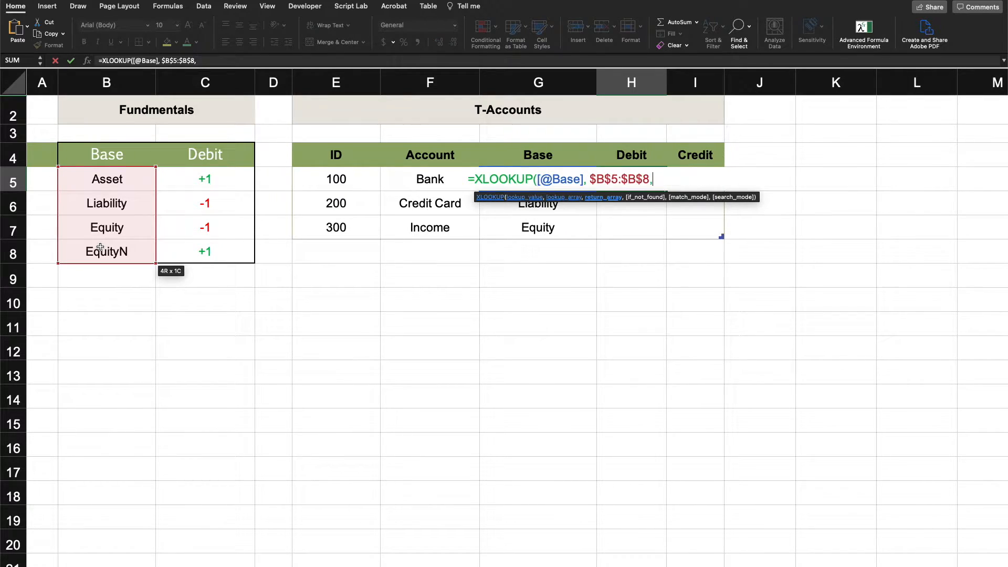
{"action": "left_click", "coordinate": [220, 181]}
{"action": "left_click_drag", "start_coordinate": [220, 181], "coordinate": [221, 250]}
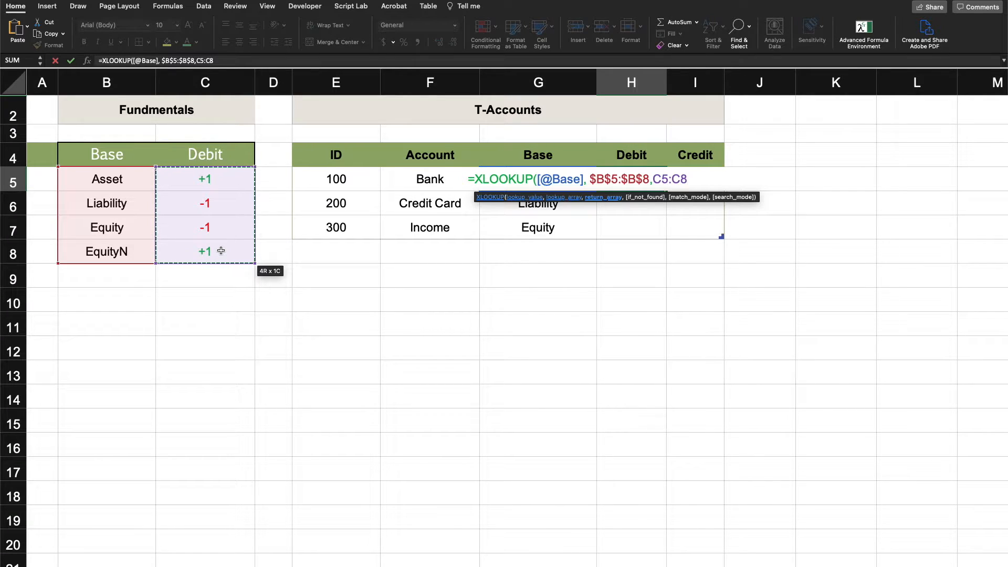
{"action": "key", "text": "F4"}
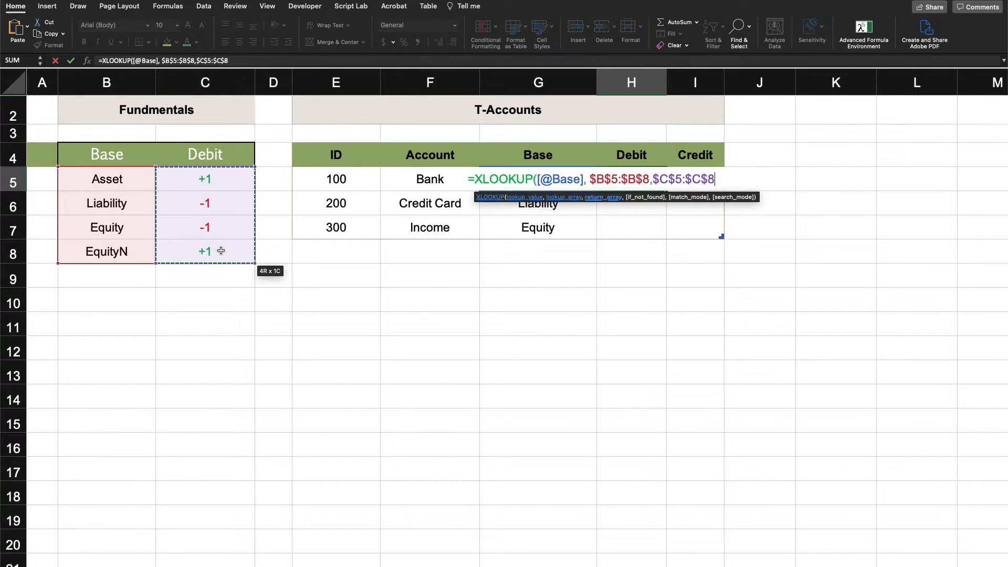
{"action": "key", "text": "Return"}
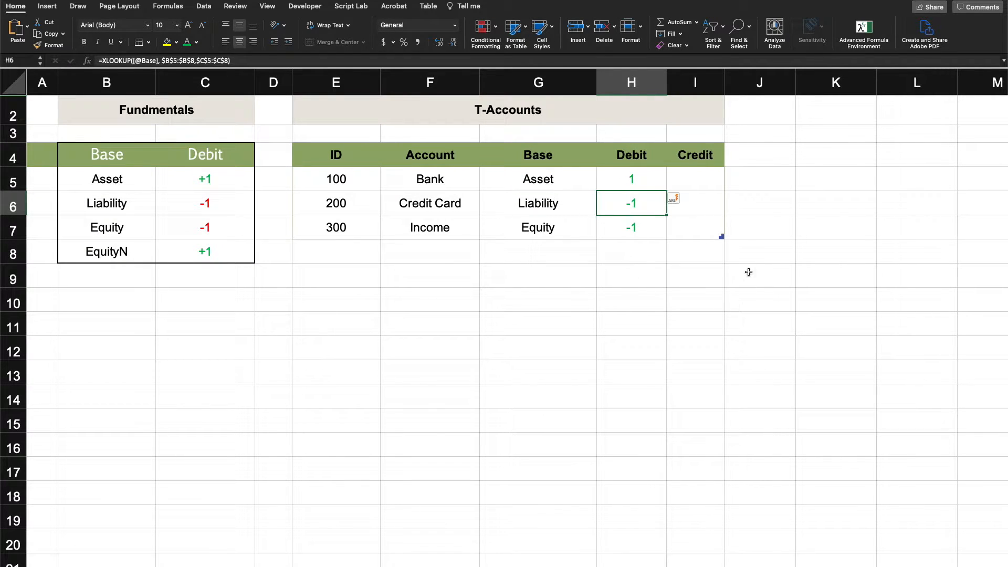
{"action": "left_click", "coordinate": [691, 180]}
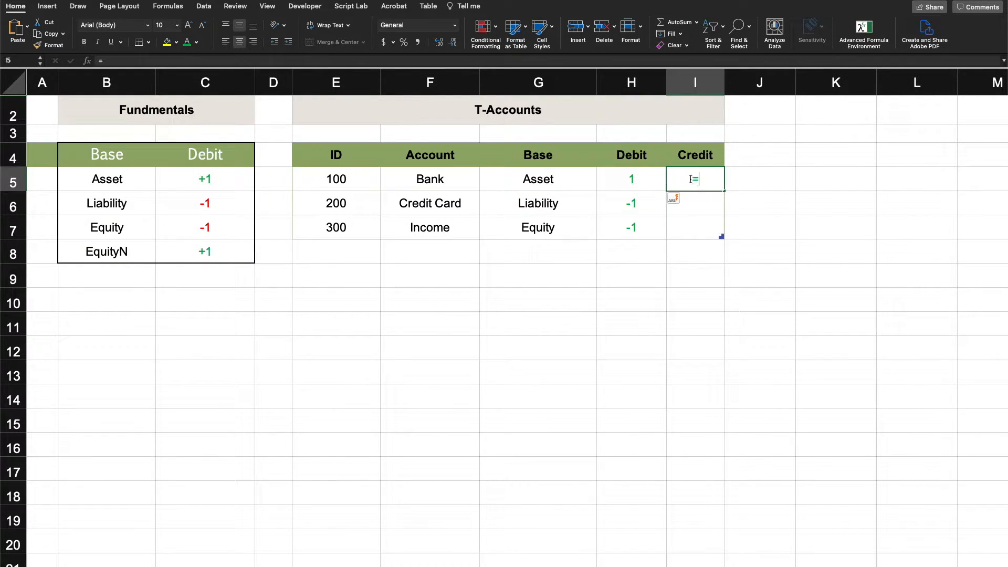
{"action": "type", "text": "=-"}
{"action": "key", "text": "Left"}
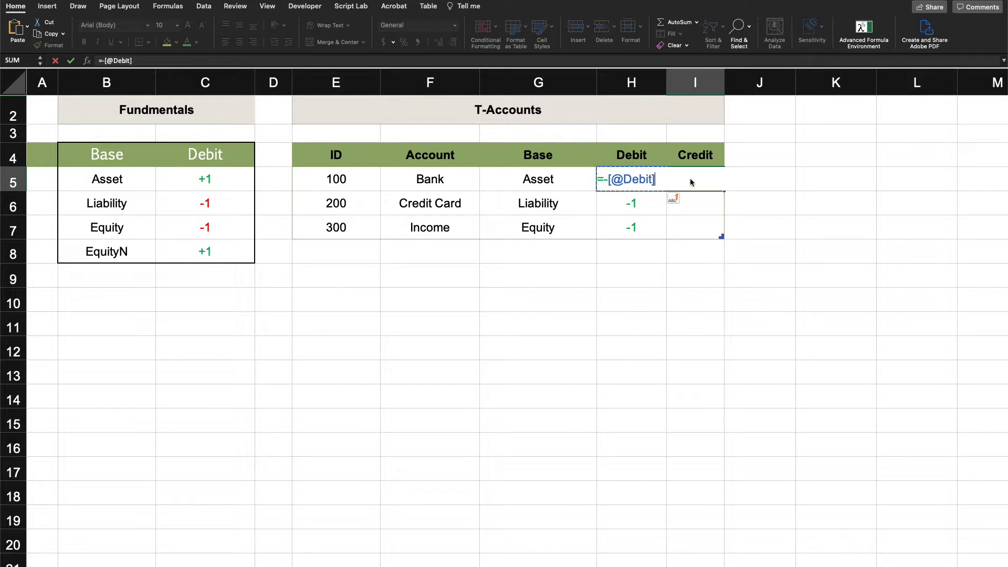
{"action": "key", "text": "Return"}
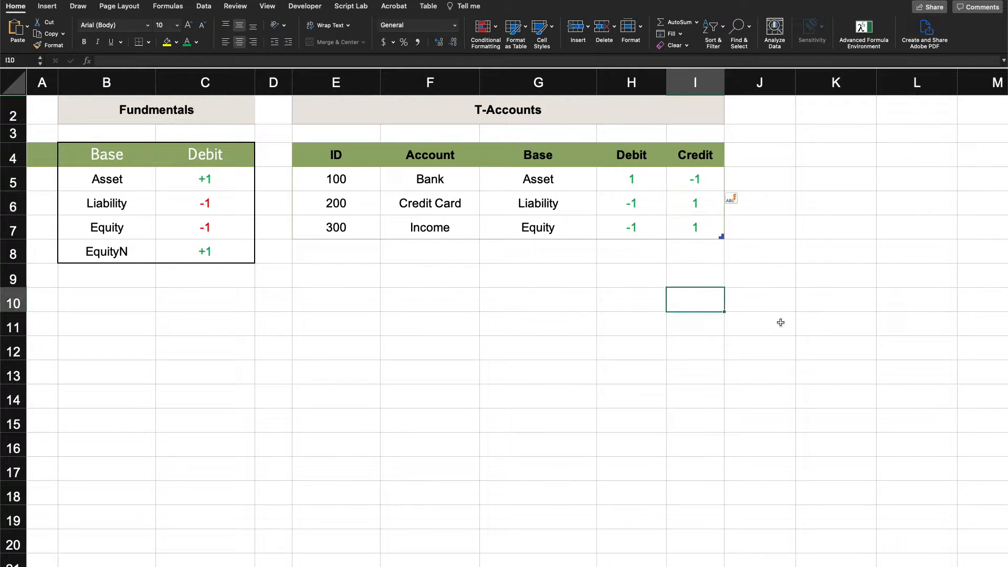
{"action": "left_click", "coordinate": [818, 338]}
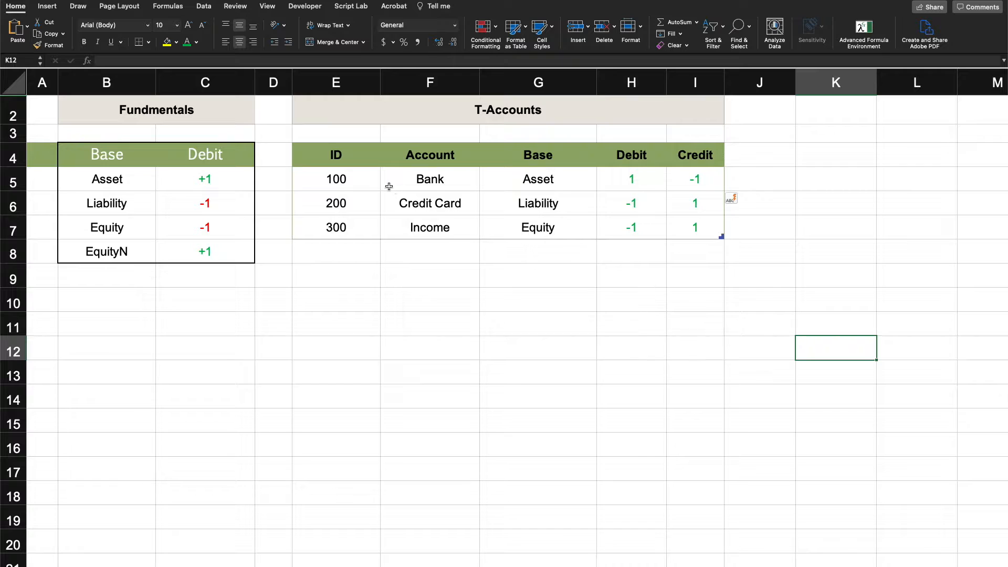
- Start an IF formula in cell E3 above the ID header with COUNT(Table1[ID]) as the first part of the test
{"action": "left_click", "coordinate": [356, 134]}
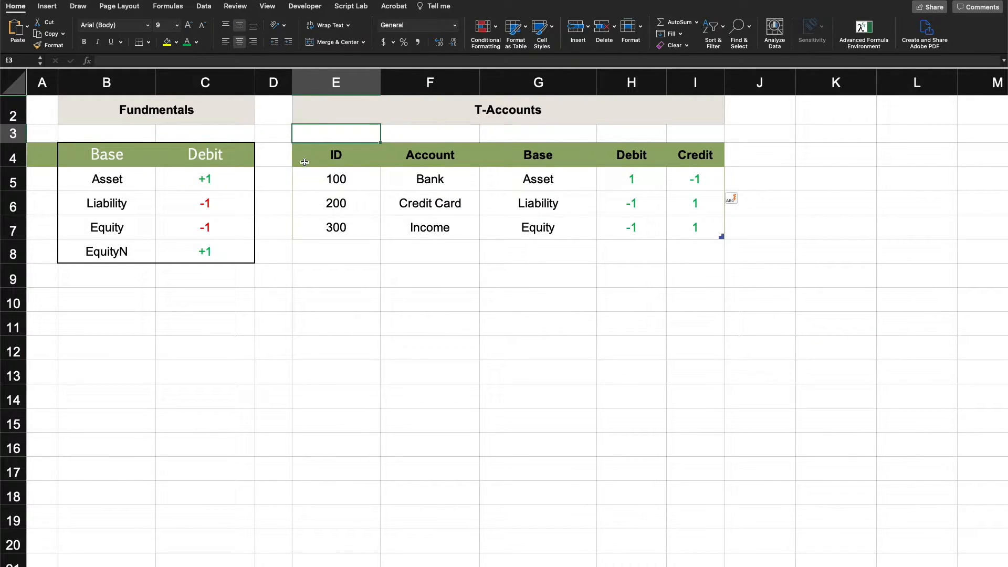
{"action": "left_click_drag", "start_coordinate": [334, 180], "coordinate": [322, 226]}
{"action": "left_click_drag", "start_coordinate": [424, 180], "coordinate": [426, 229]}
{"action": "left_click", "coordinate": [350, 136]}
{"action": "type", "text": "=IF(COUNT("}
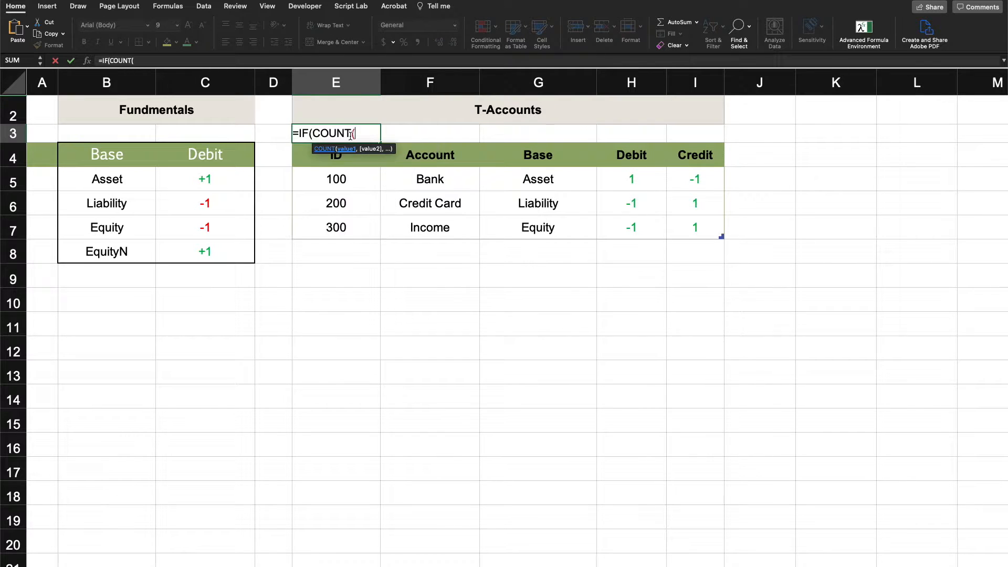
{"action": "left_click_drag", "start_coordinate": [310, 183], "coordinate": [313, 221]}
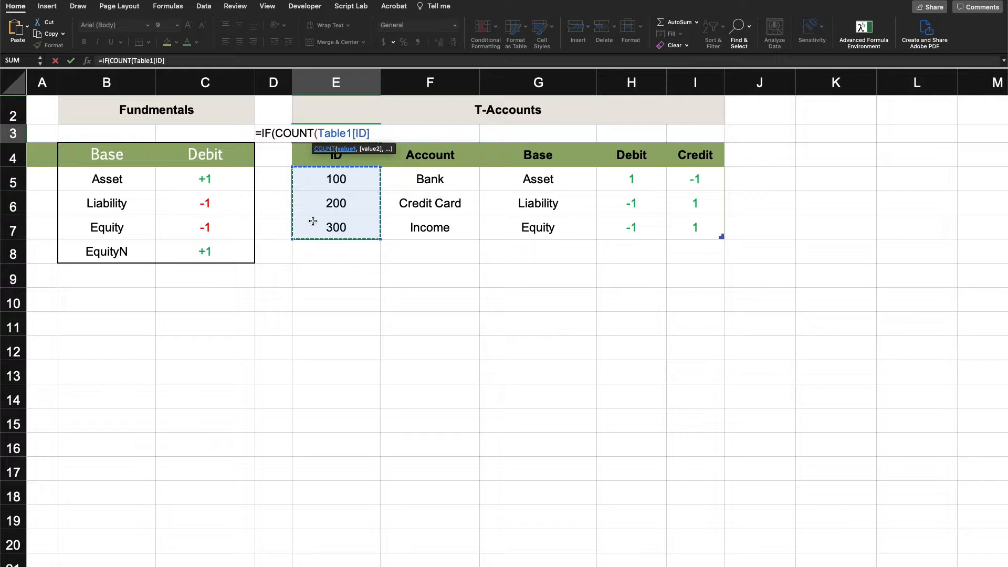
- Complete the IF test in E3 by comparing the ID count for equality with COUNT(UNIQUE(Table1[ID]))
{"action": "type", "text": ")=cou"}
{"action": "key", "text": "Tab"}
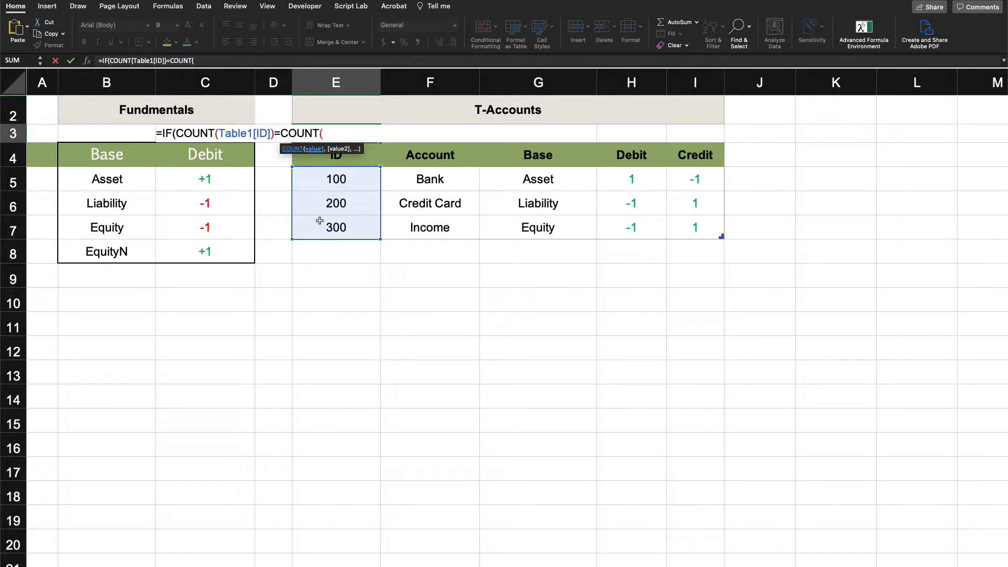
{"action": "type", "text": "uni"}
{"action": "key", "text": "Down"}
{"action": "key", "text": "Down"}
{"action": "key", "text": "Tab"}
{"action": "left_click_drag", "start_coordinate": [359, 182], "coordinate": [348, 219]}
{"action": "type", "text": ")"}
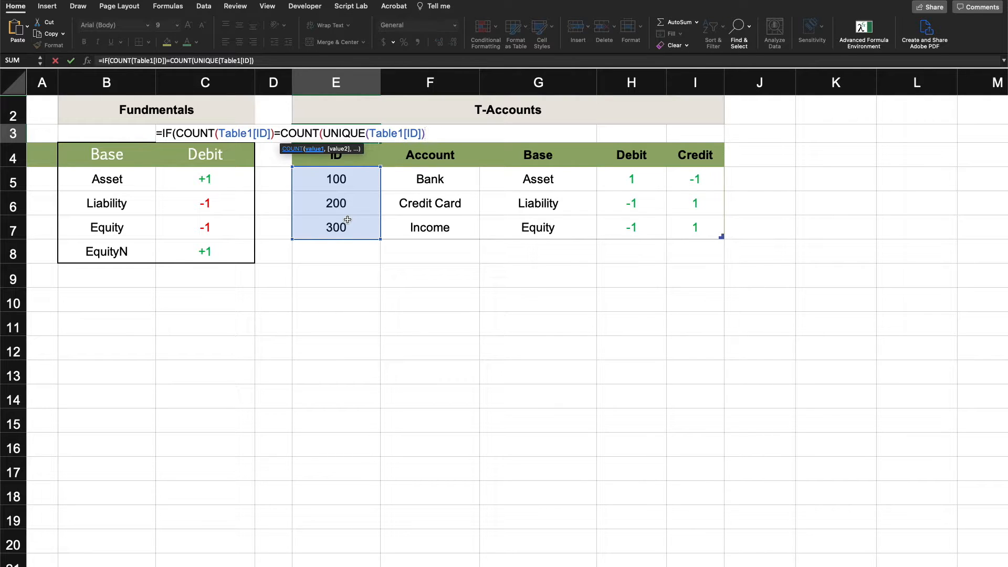
{"action": "type", "text": "), "}
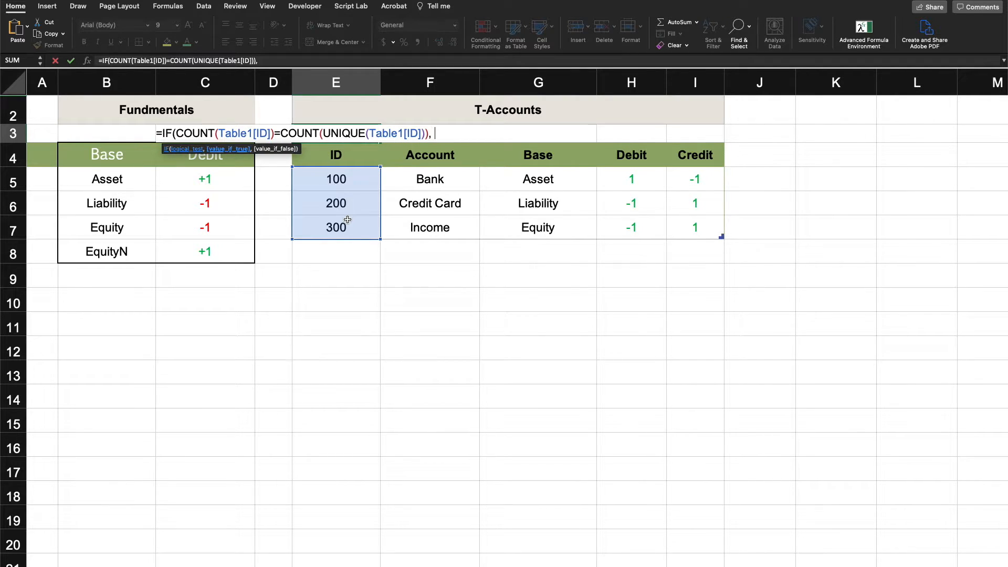
- Finish the E3 formula so it returns true when the test is met and "DUPLICATE" otherwise
{"action": "type", "text": "true, "}
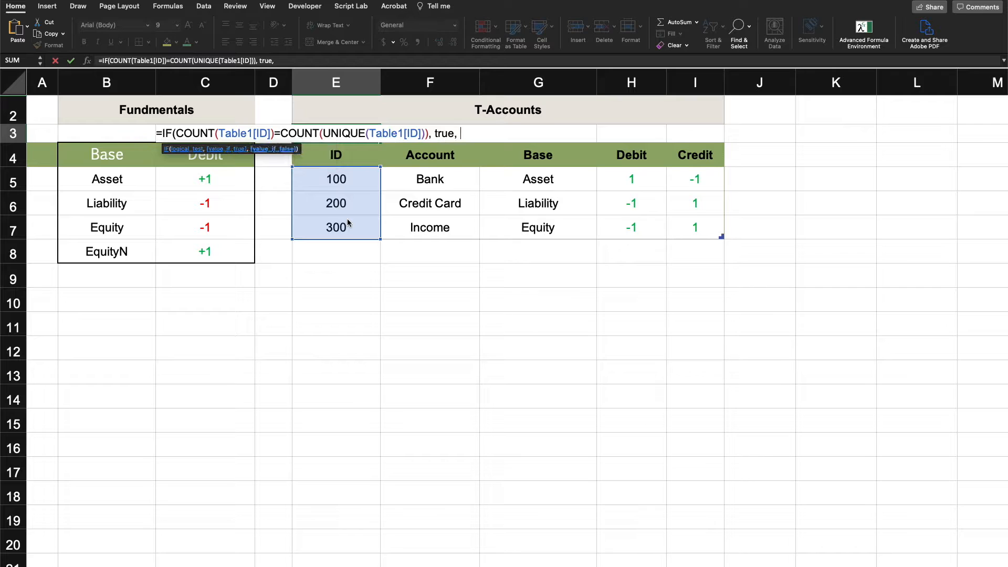
{"action": "type", "text": "\"DU"}
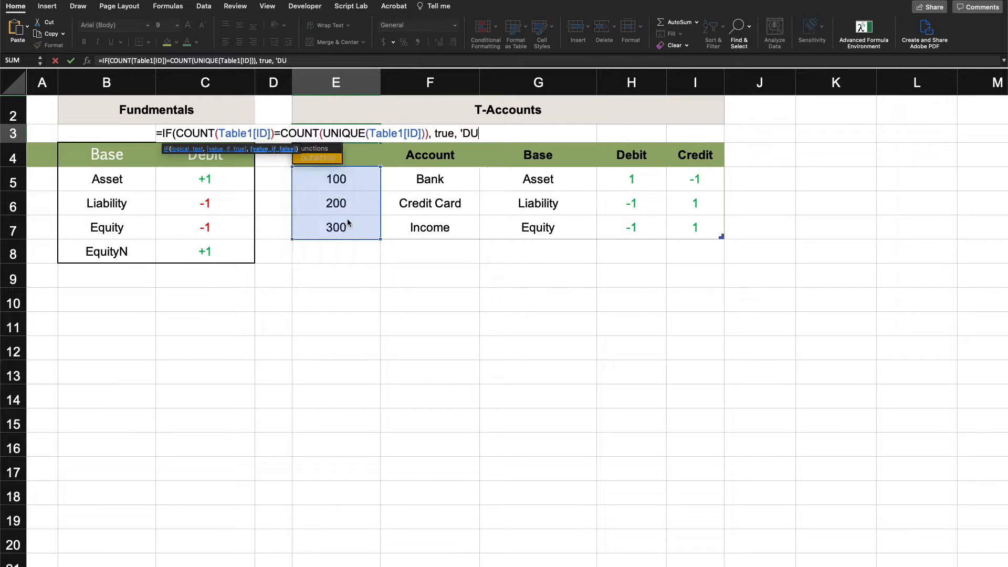
{"action": "key", "text": "BackSpace"}
{"action": "key", "text": "BackSpace"}
{"action": "key", "text": "BackSpace"}
{"action": "type", "text": "\"DUPLICATE\")"}
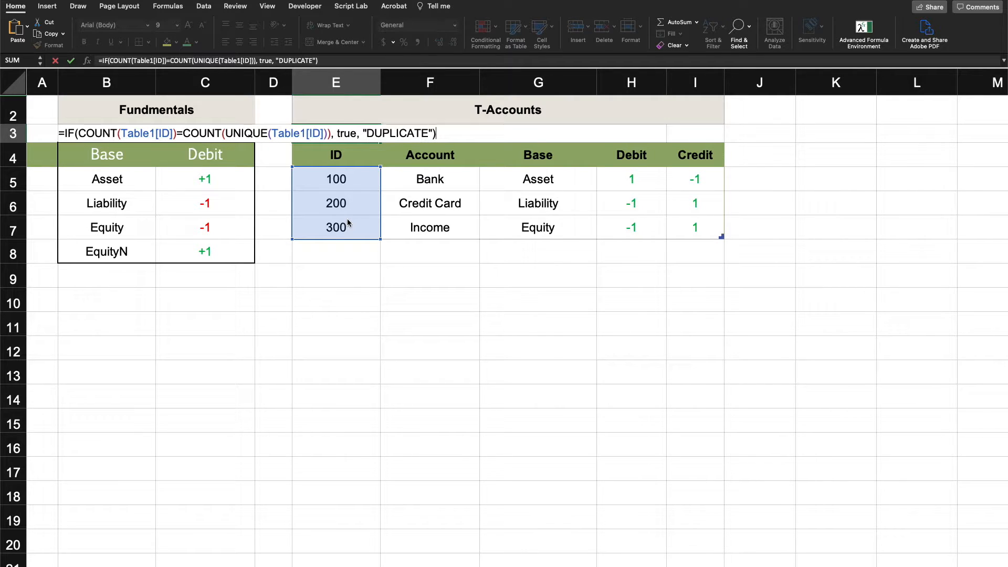
{"action": "key", "text": "Return"}
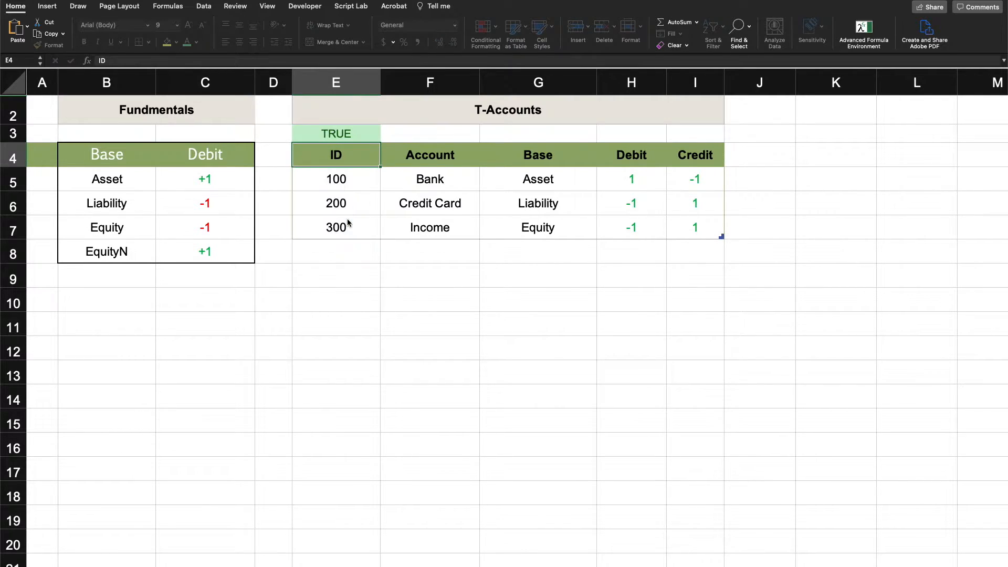
- Fill the duplicate check from E3 into F3 and change both COUNT functions in F3 to COUNTA
{"action": "left_click", "coordinate": [351, 138]}
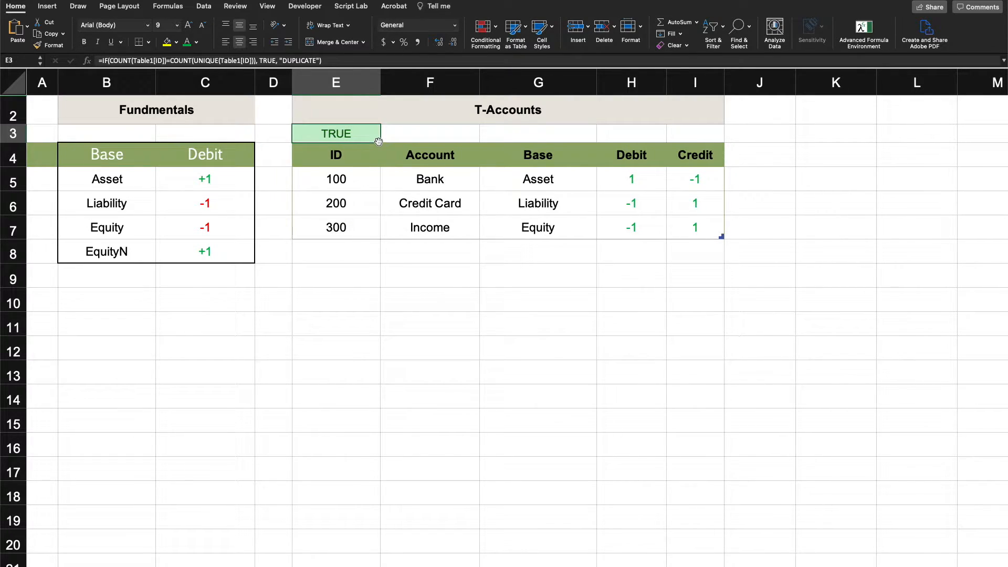
{"action": "left_click_drag", "start_coordinate": [379, 141], "coordinate": [435, 147]}
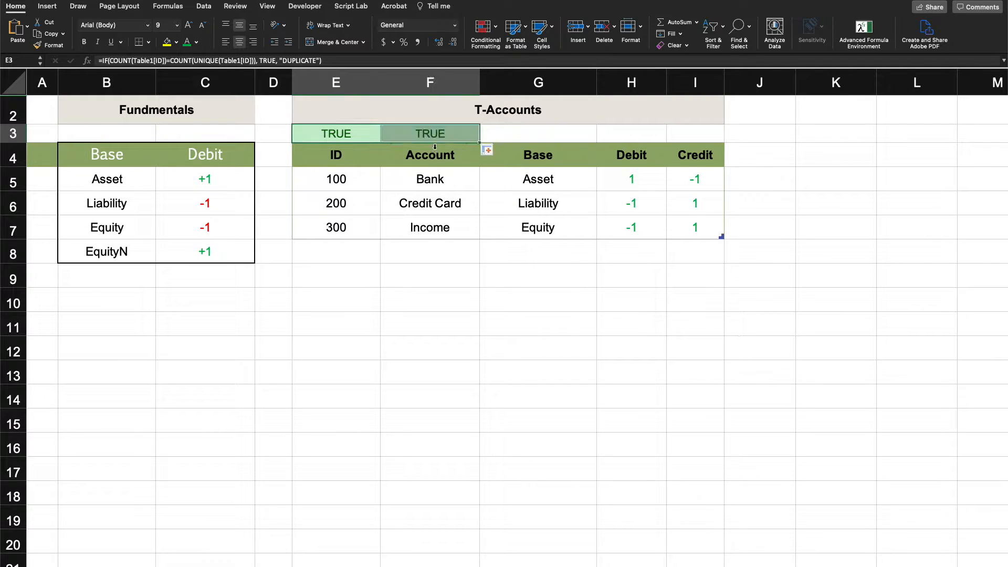
{"action": "left_click", "coordinate": [430, 137]}
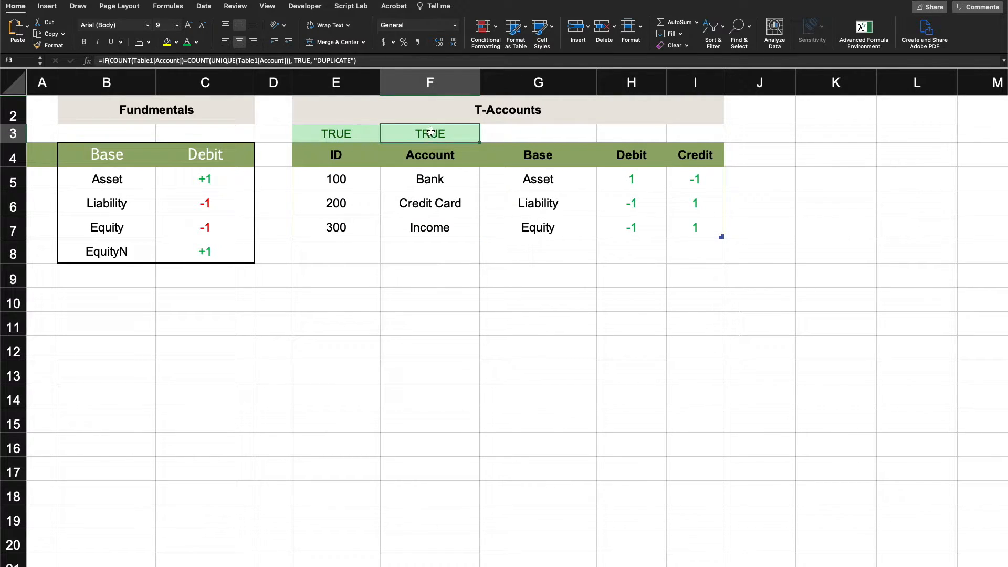
{"action": "double_click", "coordinate": [430, 133]}
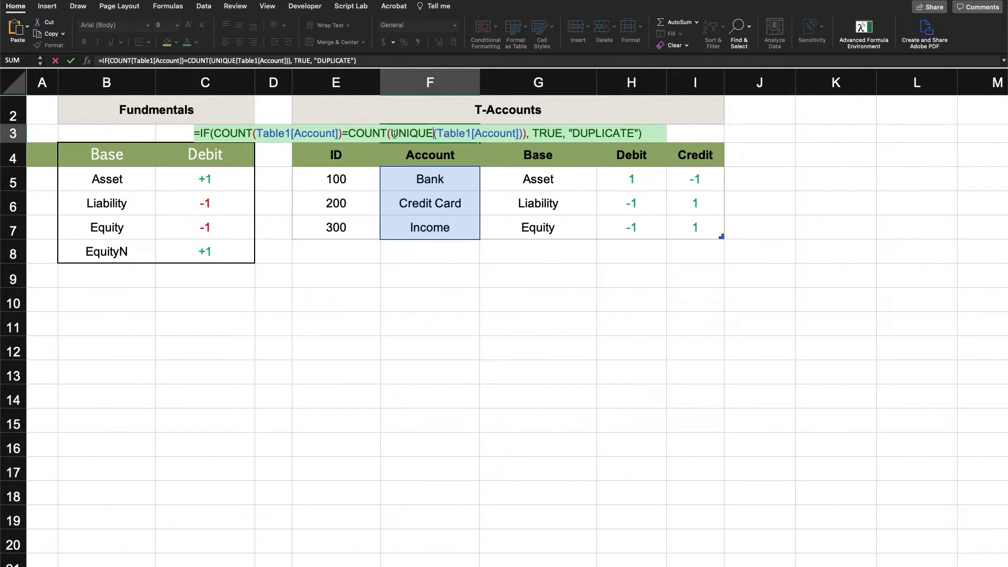
{"action": "left_click", "coordinate": [254, 134]}
{"action": "type", "text": "A"}
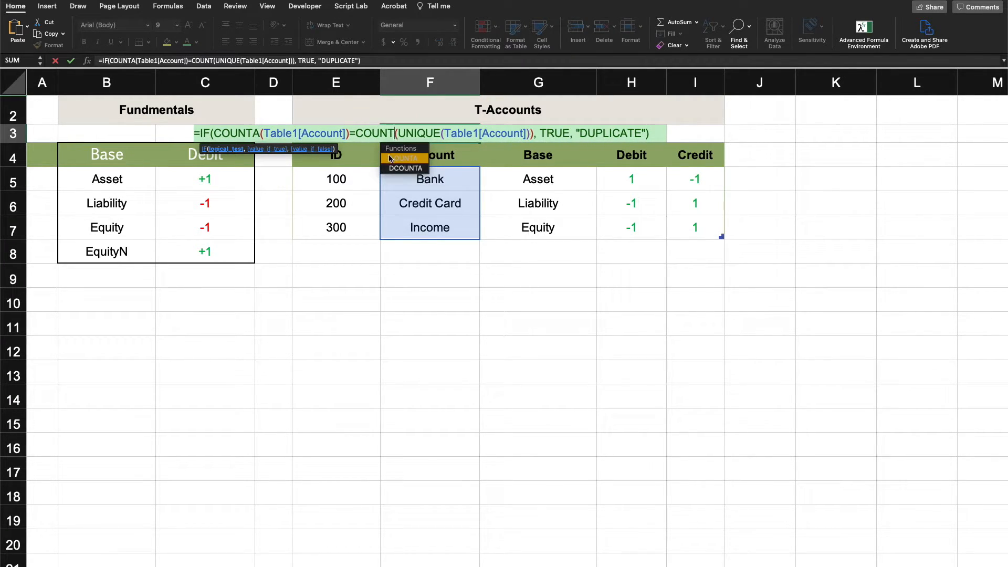
{"action": "type", "text": "A"}
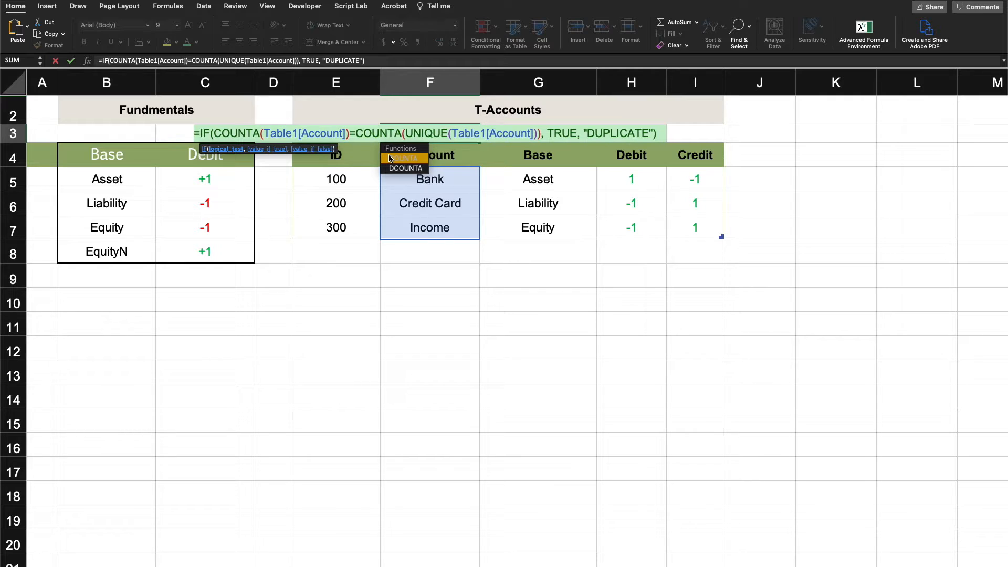
{"action": "key", "text": "Return"}
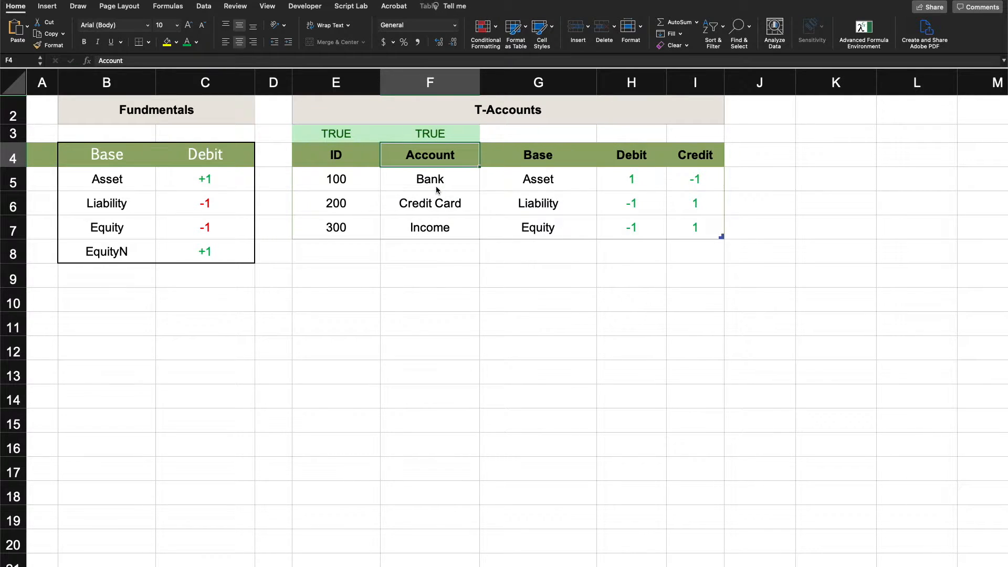
- Test both duplicate checks by setting the Credit Card row's ID to 100 and Account to bank, and undo both entries
{"action": "left_click", "coordinate": [497, 330]}
{"action": "left_click", "coordinate": [349, 203]}
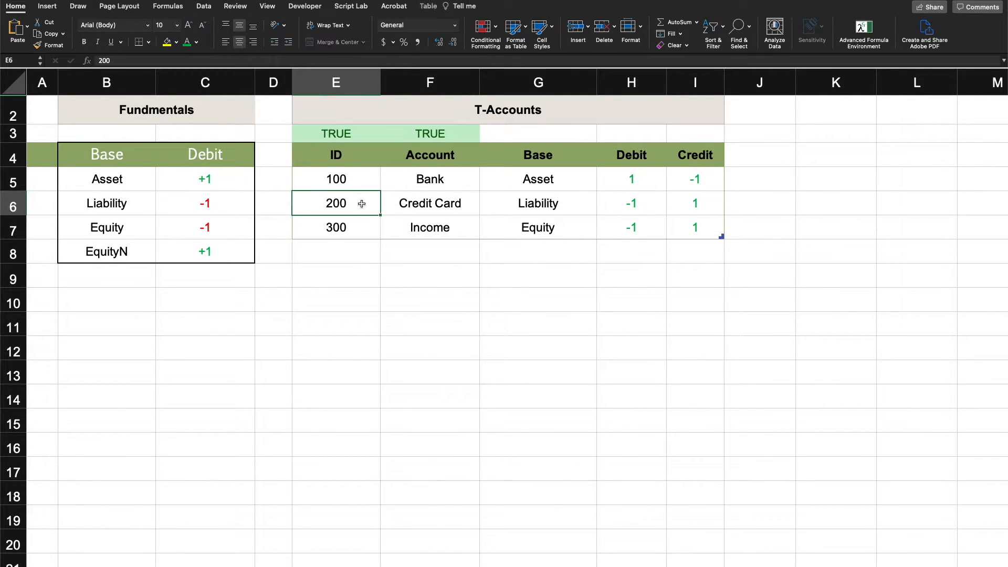
{"action": "type", "text": "100"}
{"action": "key", "text": "Return"}
{"action": "left_click", "coordinate": [362, 206]}
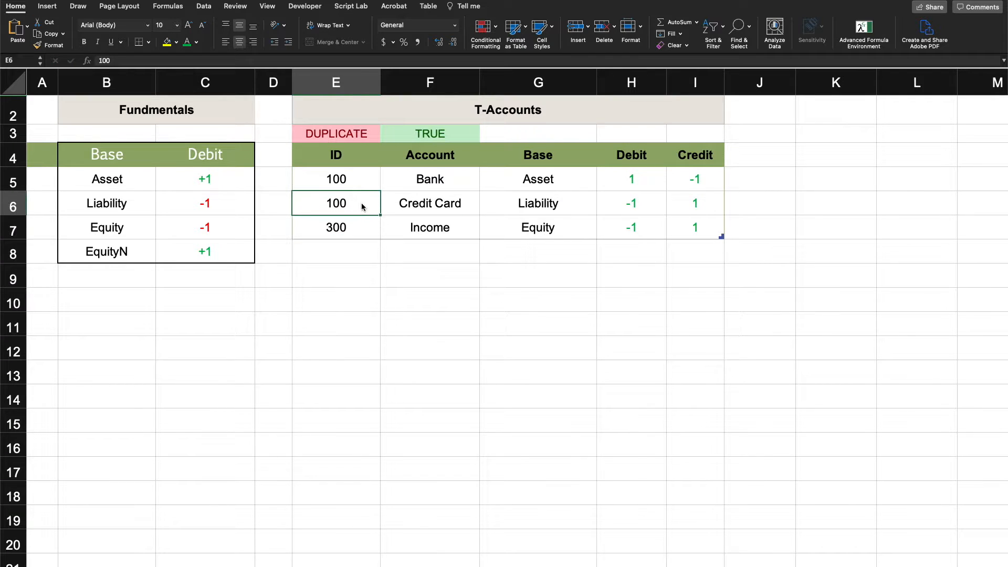
{"action": "key", "text": "Right"}
{"action": "type", "text": "bank"}
{"action": "key", "text": "Return"}
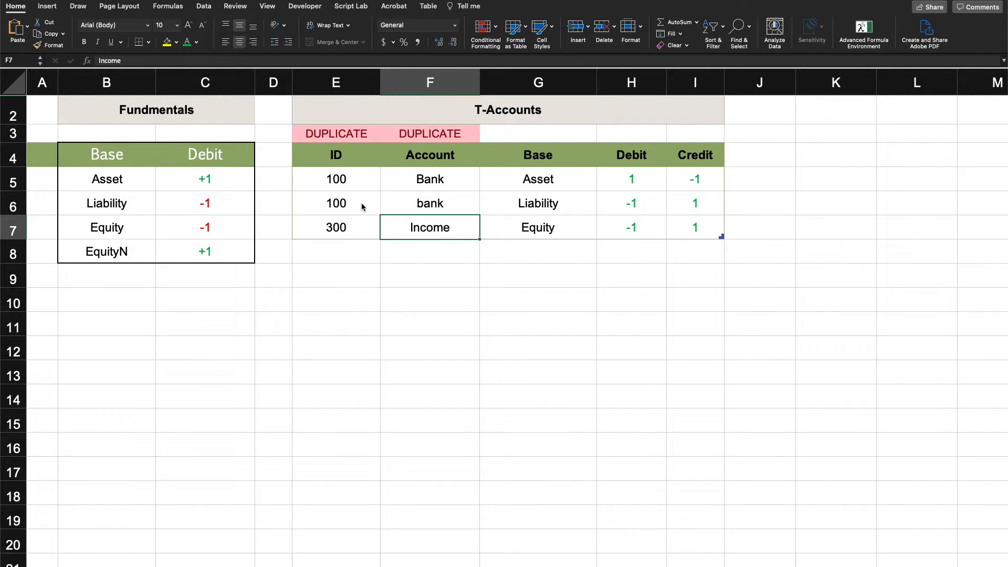
{"action": "key", "text": "super+z"}
{"action": "key", "text": "super+z"}
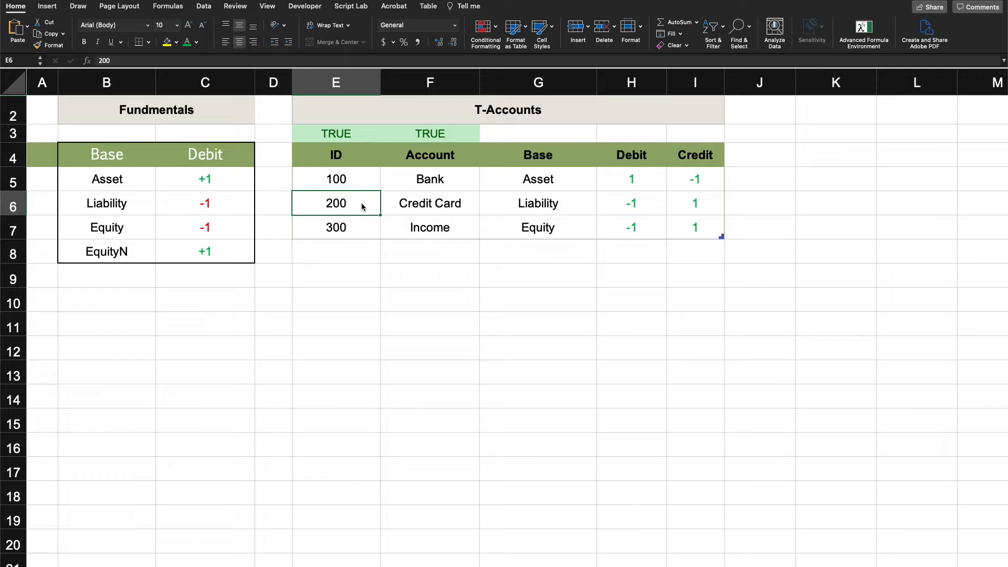
- Apply the custom number format +0;[Red]-0;0 to the Debit and Credit values in H5:I7
{"action": "left_click", "coordinate": [578, 323]}
{"action": "left_click_drag", "start_coordinate": [631, 182], "coordinate": [707, 226]}
{"action": "right_click", "coordinate": [683, 174]}
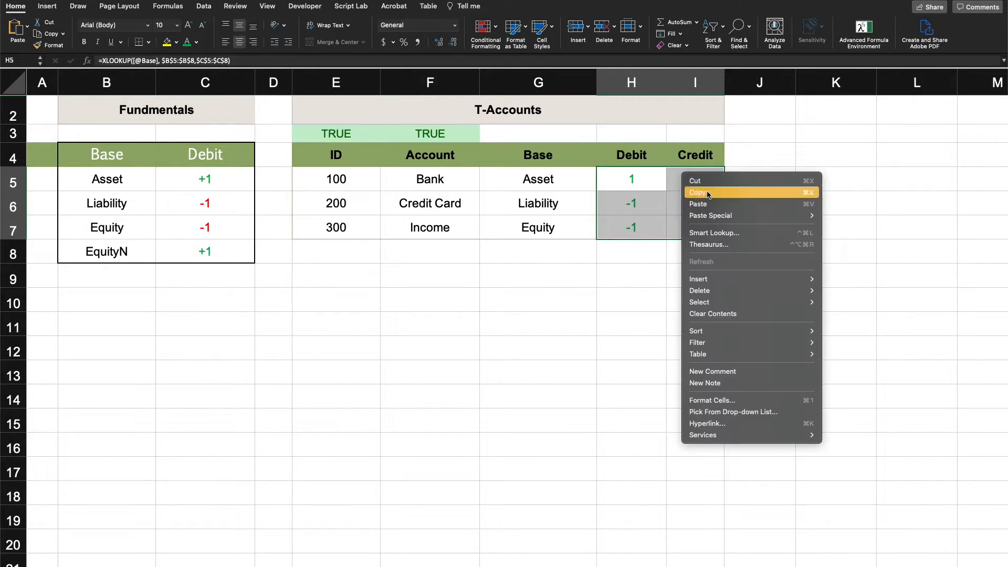
{"action": "left_click", "coordinate": [716, 401]}
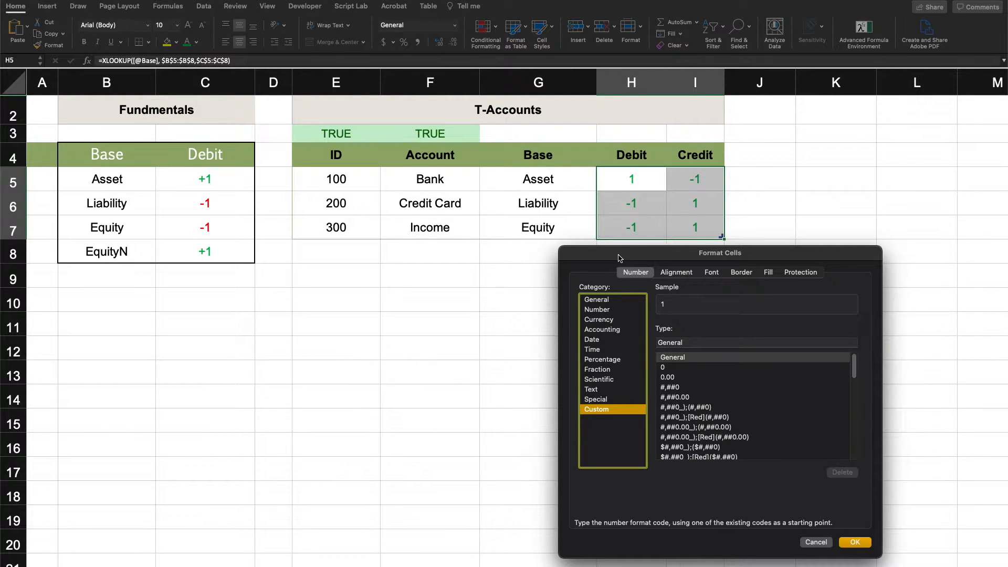
{"action": "left_click_drag", "start_coordinate": [618, 254], "coordinate": [463, 94]}
{"action": "left_click_drag", "start_coordinate": [699, 206], "coordinate": [706, 319]}
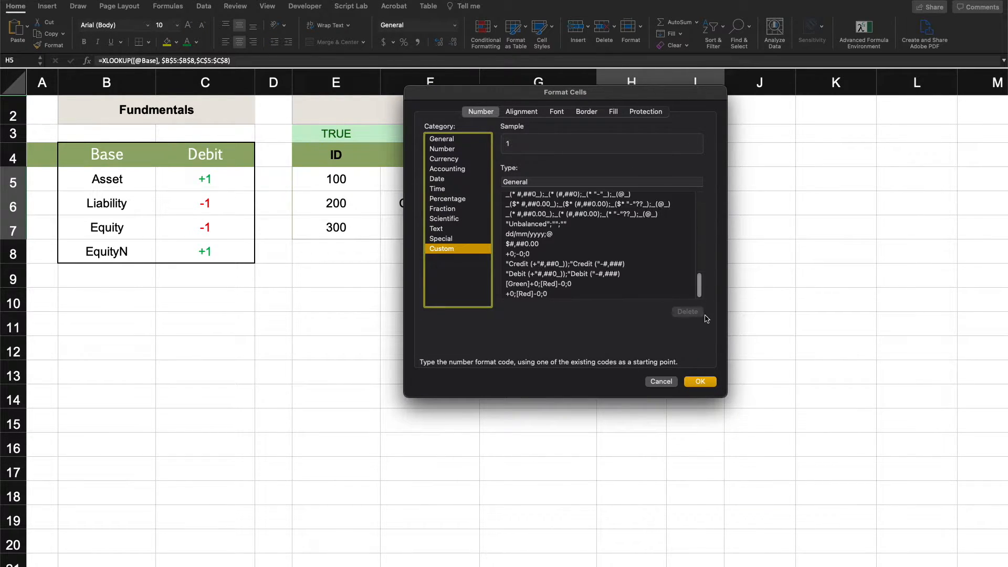
{"action": "left_click", "coordinate": [537, 295]}
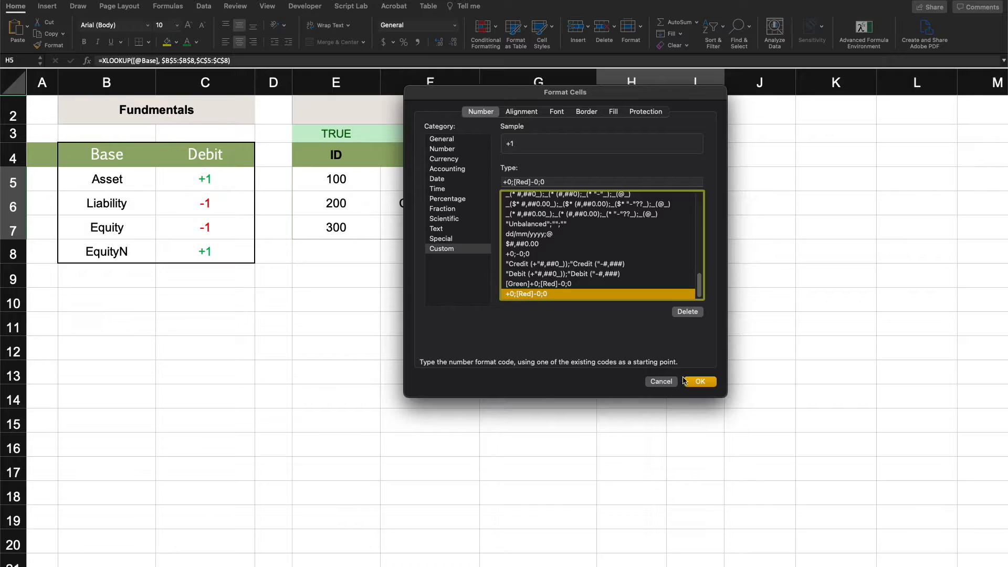
{"action": "left_click", "coordinate": [699, 382]}
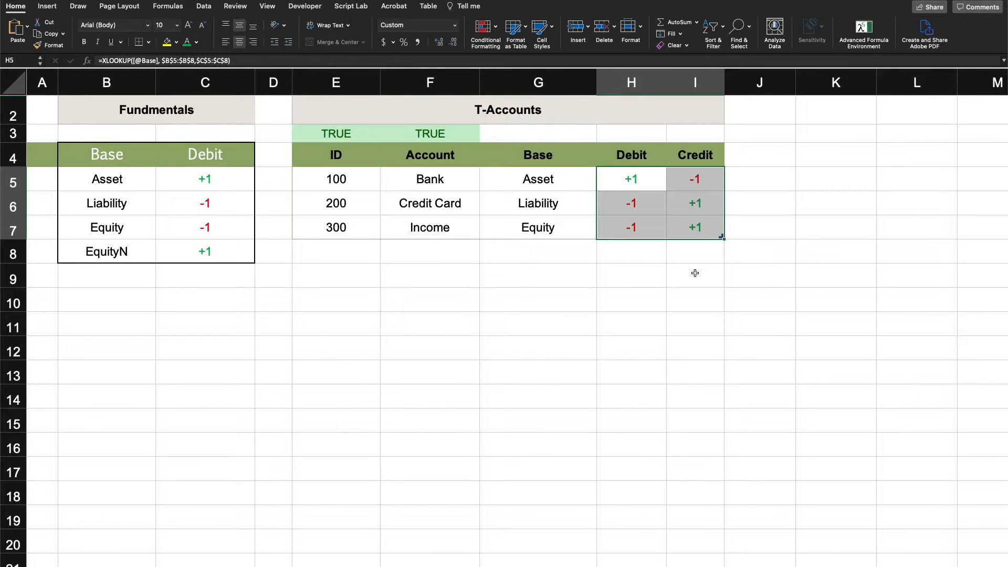
- Apply the Note cell style to the Debit and Credit values in H5:I7
{"action": "left_click", "coordinate": [693, 325]}
{"action": "left_click_drag", "start_coordinate": [635, 181], "coordinate": [697, 226]}
{"action": "left_click", "coordinate": [550, 36]}
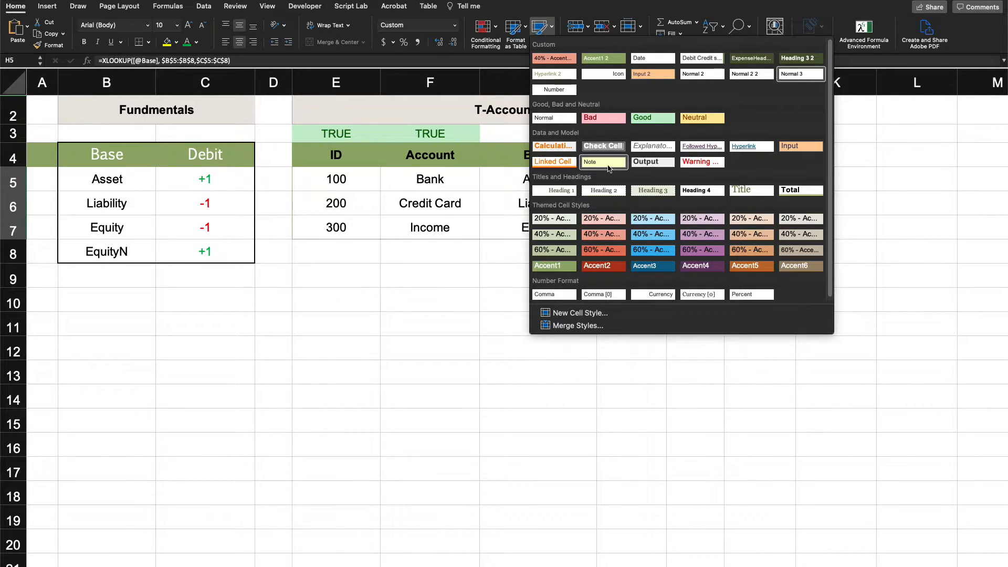
{"action": "left_click", "coordinate": [607, 167]}
{"action": "left_click", "coordinate": [644, 318]}
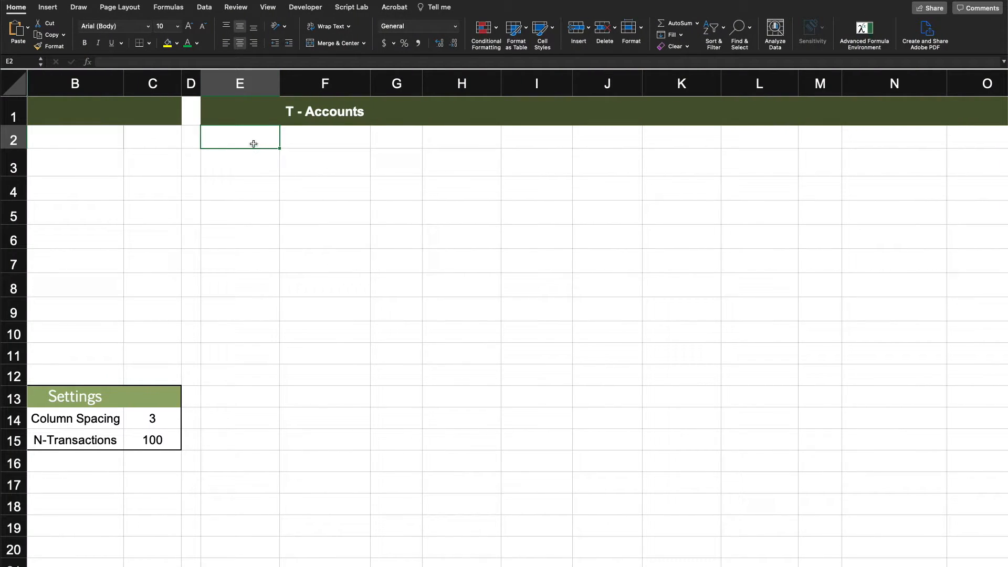
- Enter a formula in E2 under the T - Accounts heading that references the Design sheet's ID column, =Table1[ID]
{"action": "type", "text": "="}
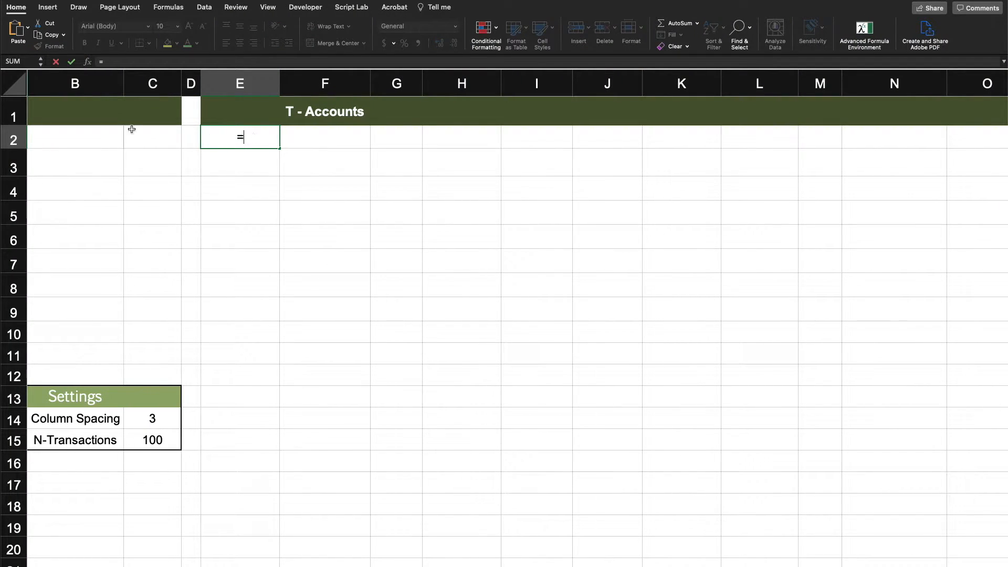
{"action": "left_click", "coordinate": [53, 565]}
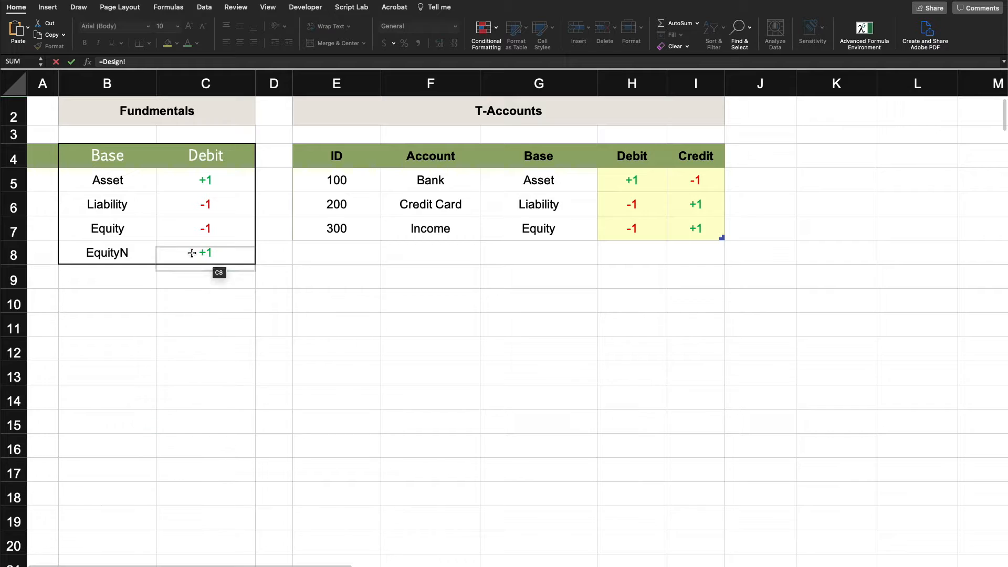
{"action": "left_click_drag", "start_coordinate": [338, 181], "coordinate": [341, 228]}
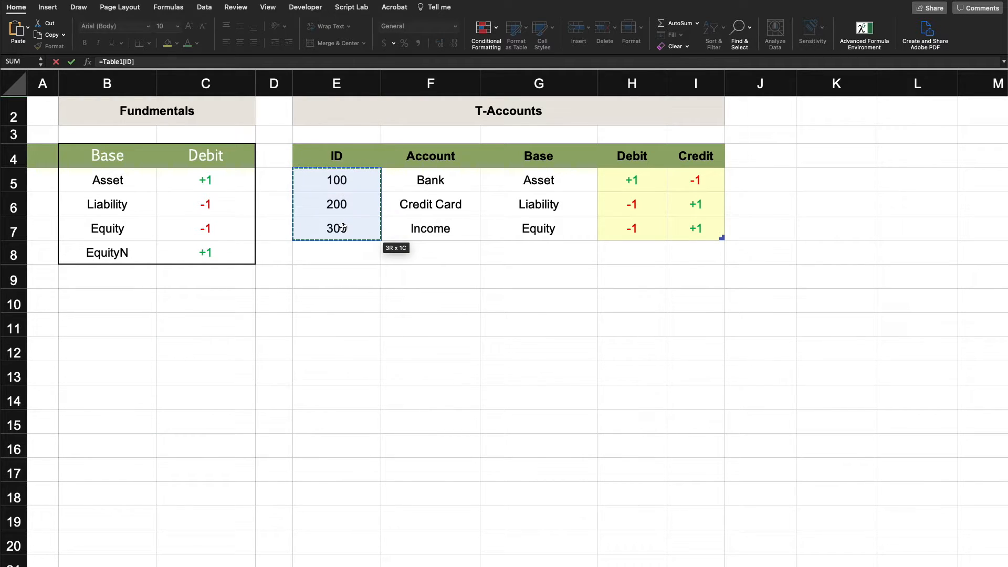
{"action": "key", "text": "Return"}
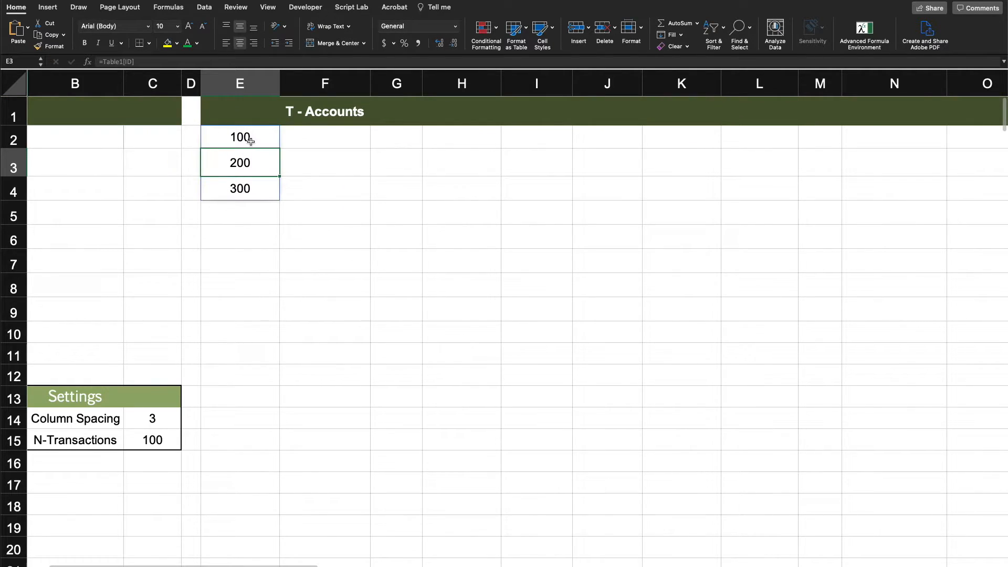
- Wrap the ID formula in E2 with TRANSPOSE so it reads =TRANSPOSE(Table1[ID]) and runs across the row
{"action": "key", "text": "F2"}
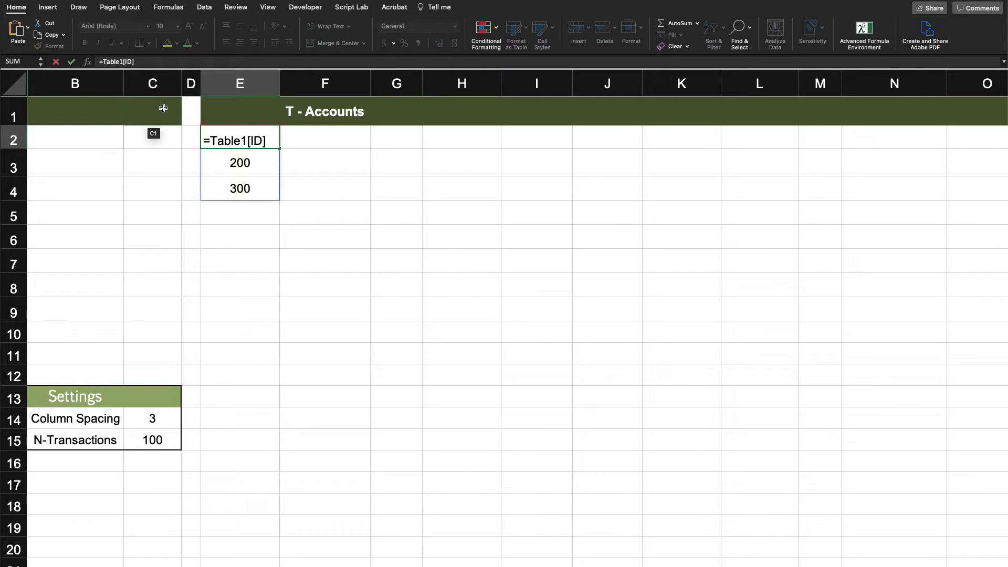
{"action": "type", "text": "tr"}
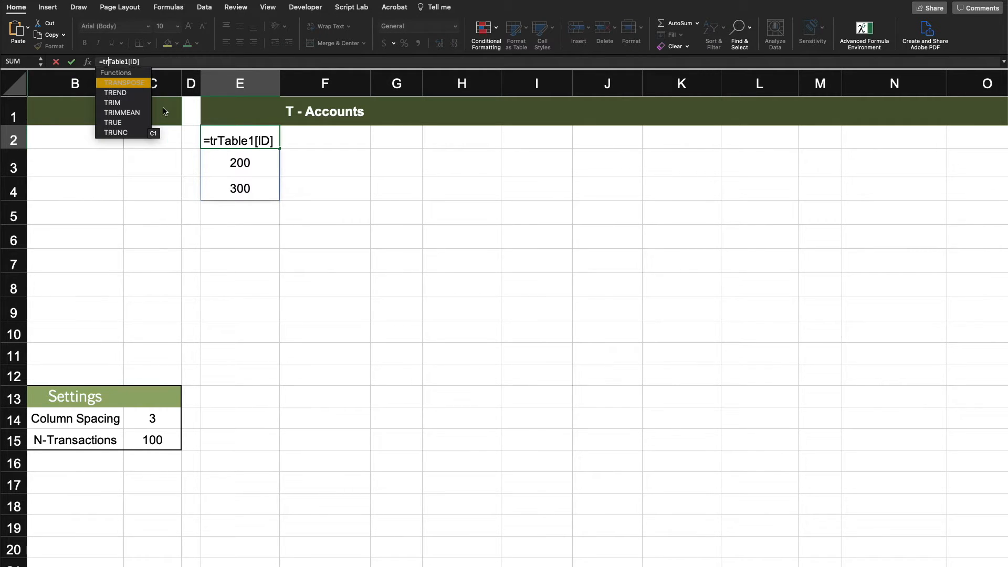
{"action": "type", "text": "an"}
{"action": "key", "text": "Tab"}
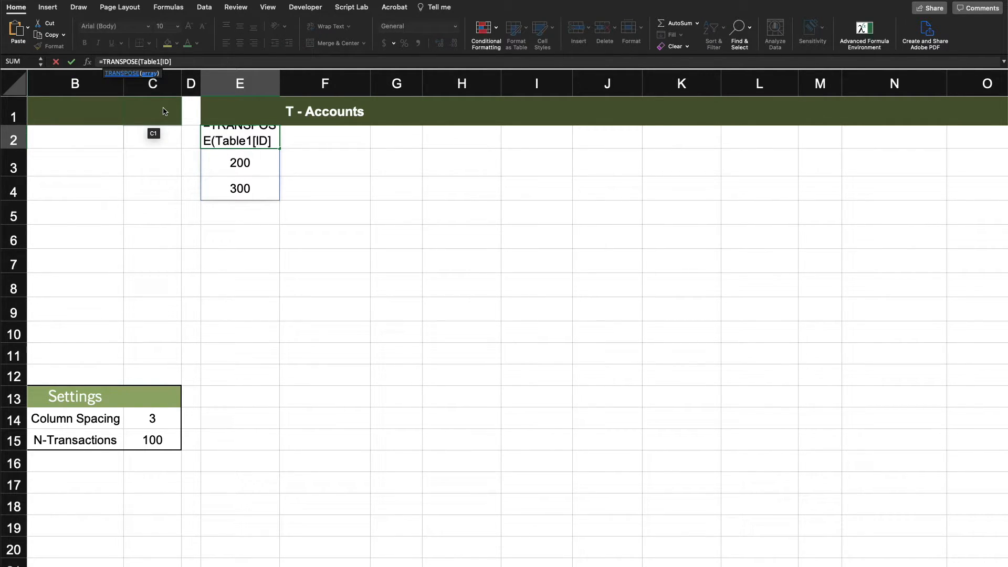
{"action": "type", "text": ")"}
{"action": "key", "text": "Return"}
{"action": "left_click", "coordinate": [267, 140]}
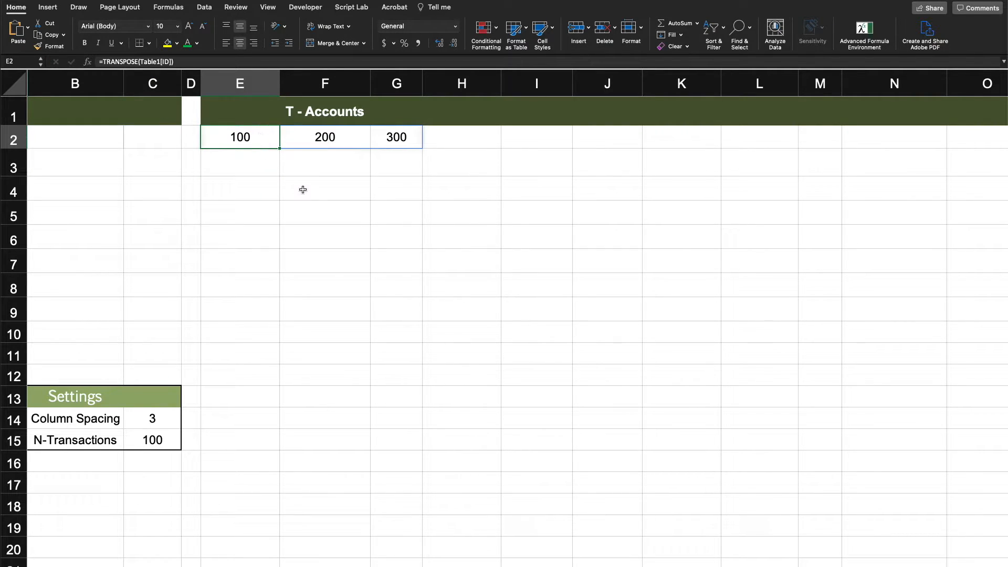
{"action": "left_click", "coordinate": [275, 165]}
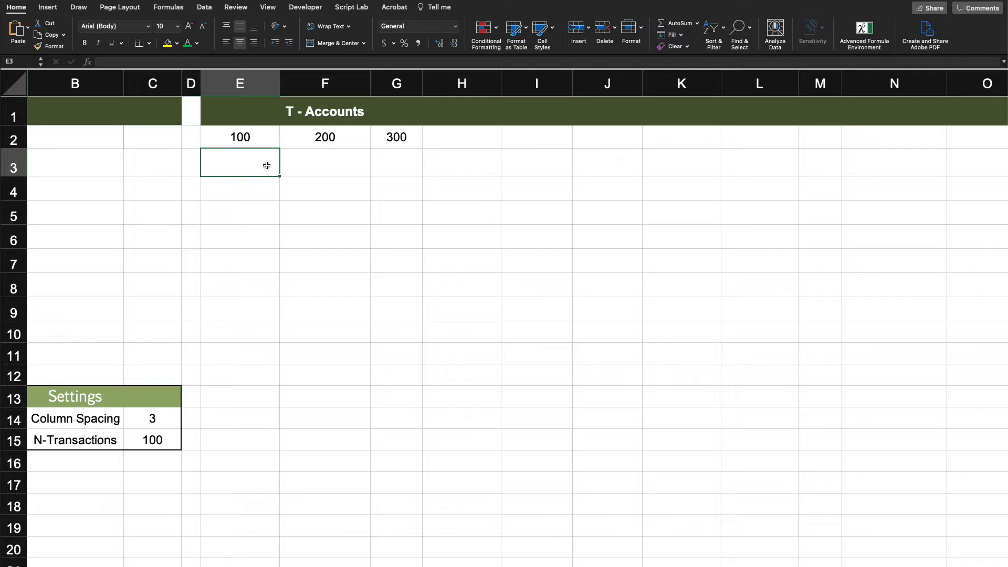
{"action": "left_click_drag", "start_coordinate": [270, 134], "coordinate": [399, 139]}
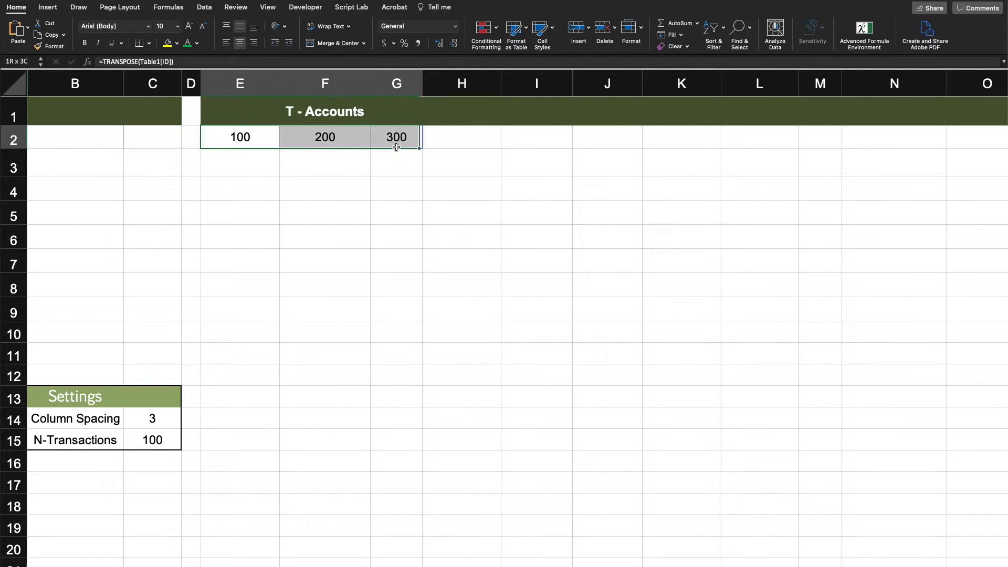
- Enter =SEQUENCE(1, COUNT(E2#)*C14, 0) in E3 to number the columns from the ID count and Column Spacing setting
{"action": "left_click", "coordinate": [254, 170]}
{"action": "type", "text": "=se"}
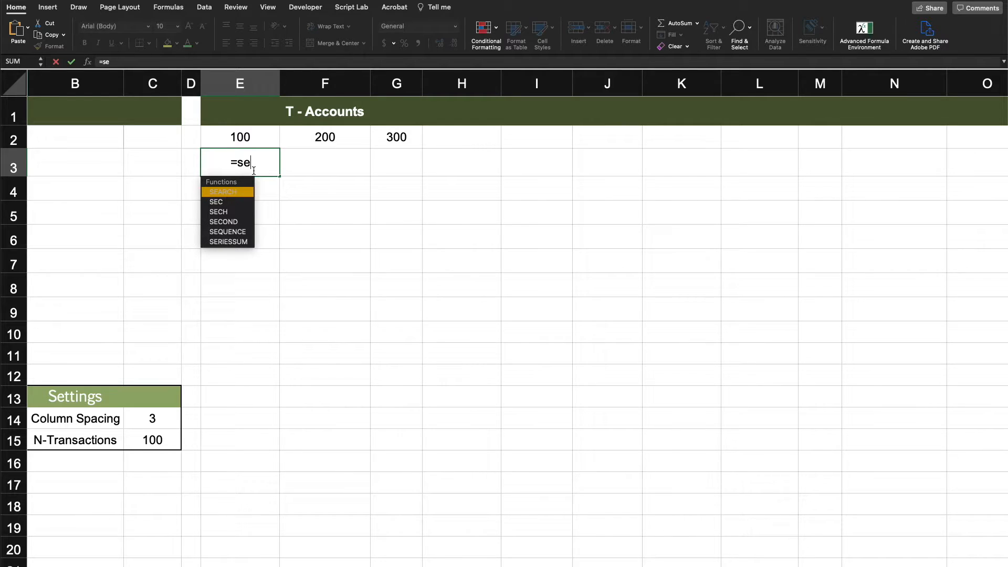
{"action": "type", "text": "q"}
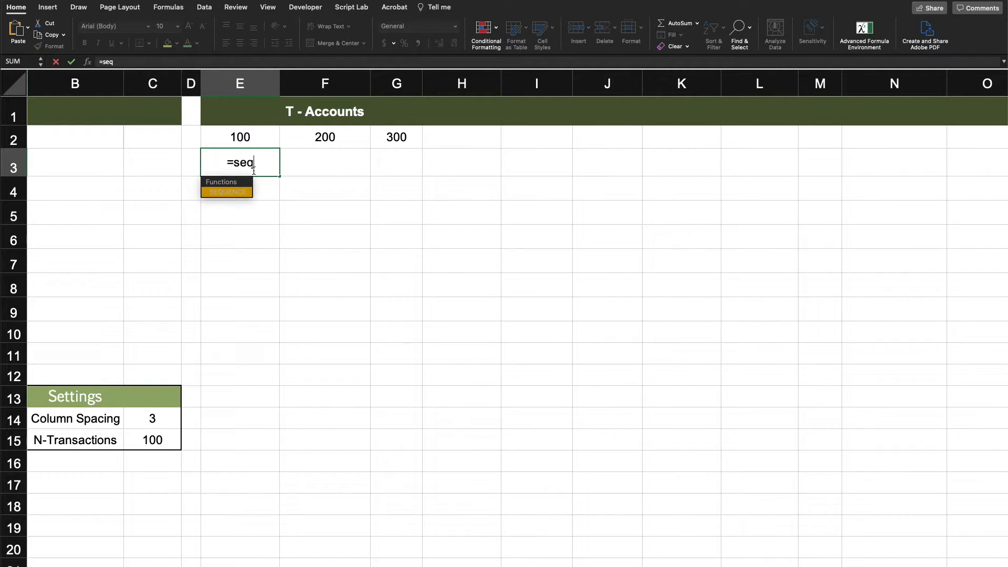
{"action": "key", "text": "Tab"}
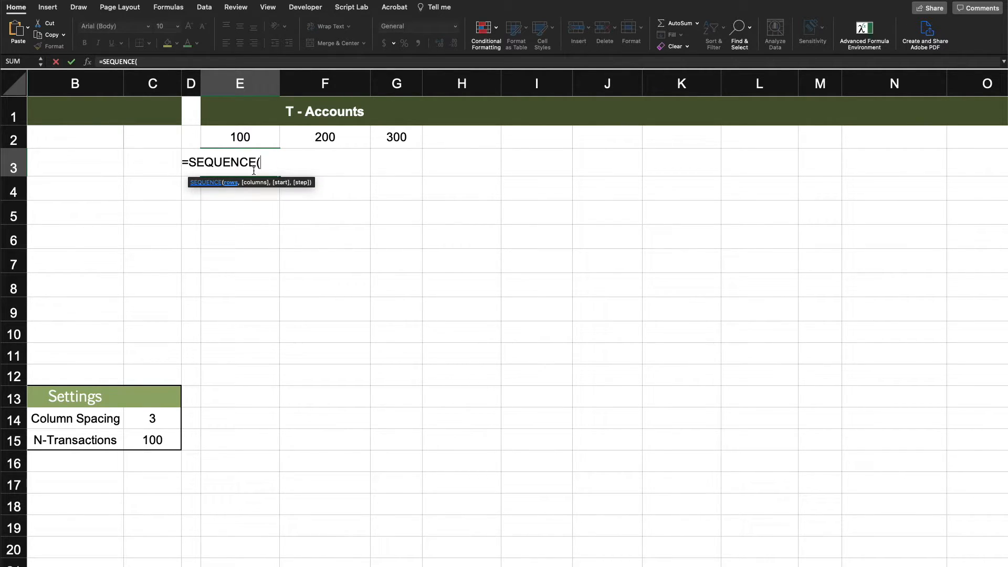
{"action": "type", "text": "1,"}
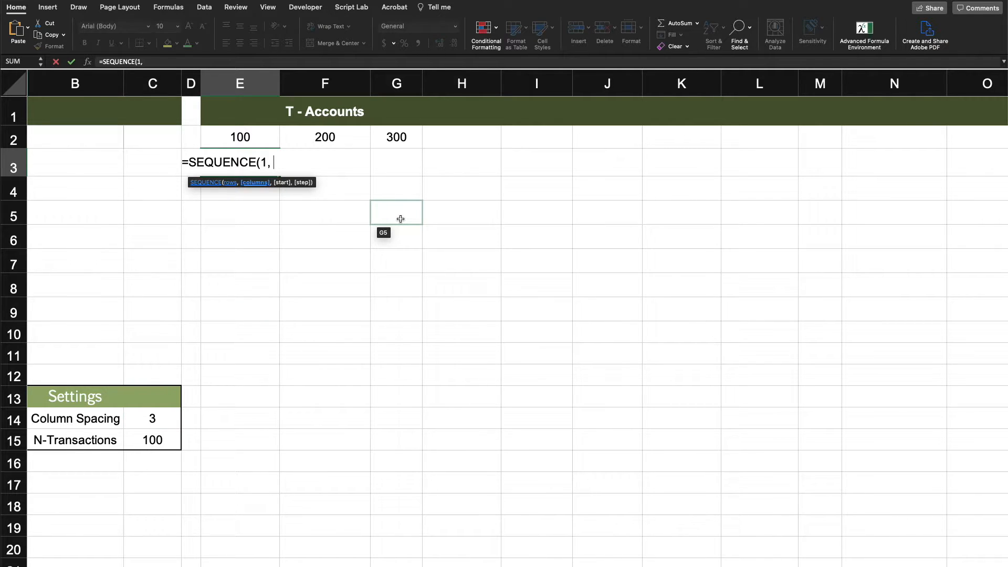
{"action": "type", "text": "coun"}
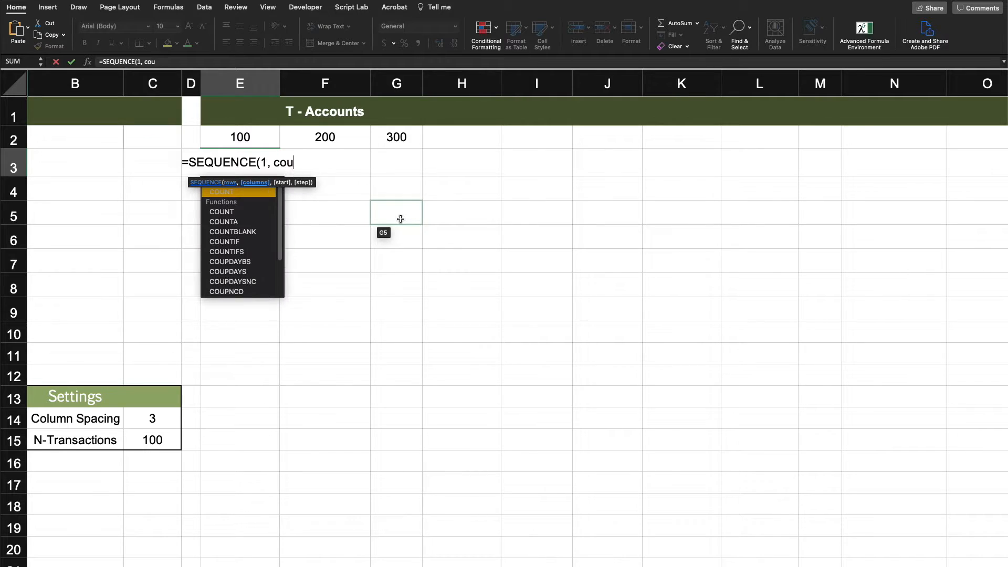
{"action": "key", "text": "Tab"}
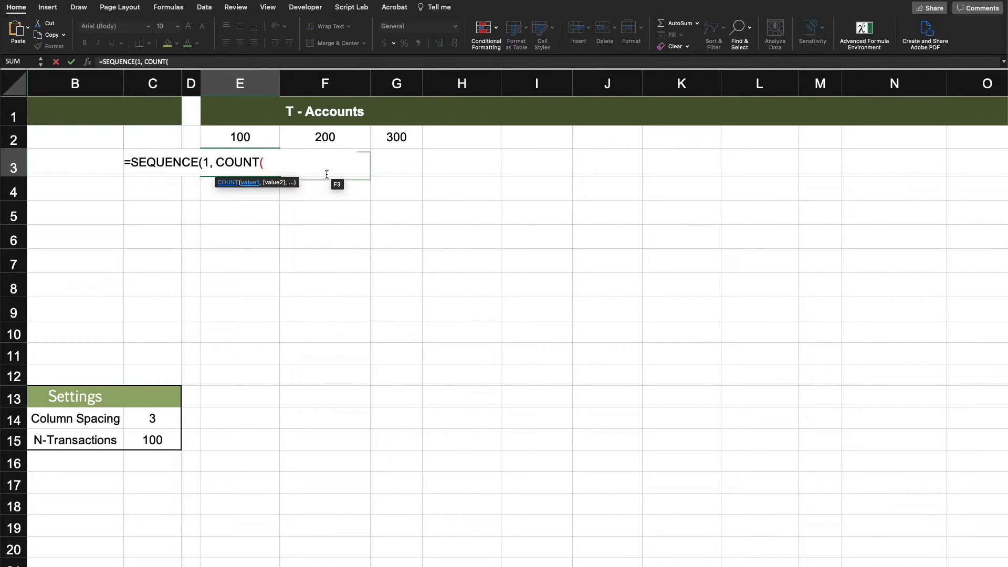
{"action": "left_click", "coordinate": [256, 136]}
{"action": "type", "text": "#"}
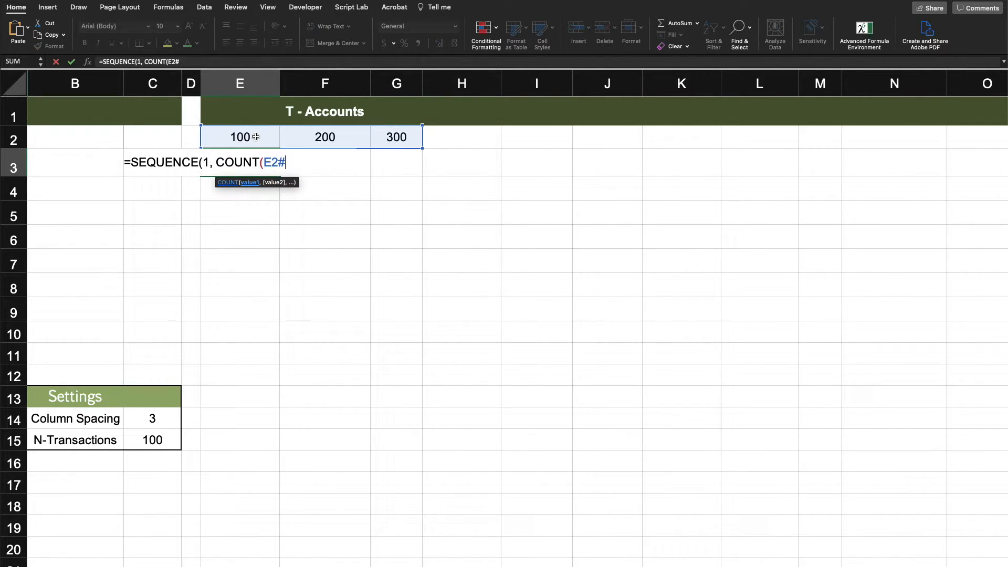
{"action": "type", "text": ")*"}
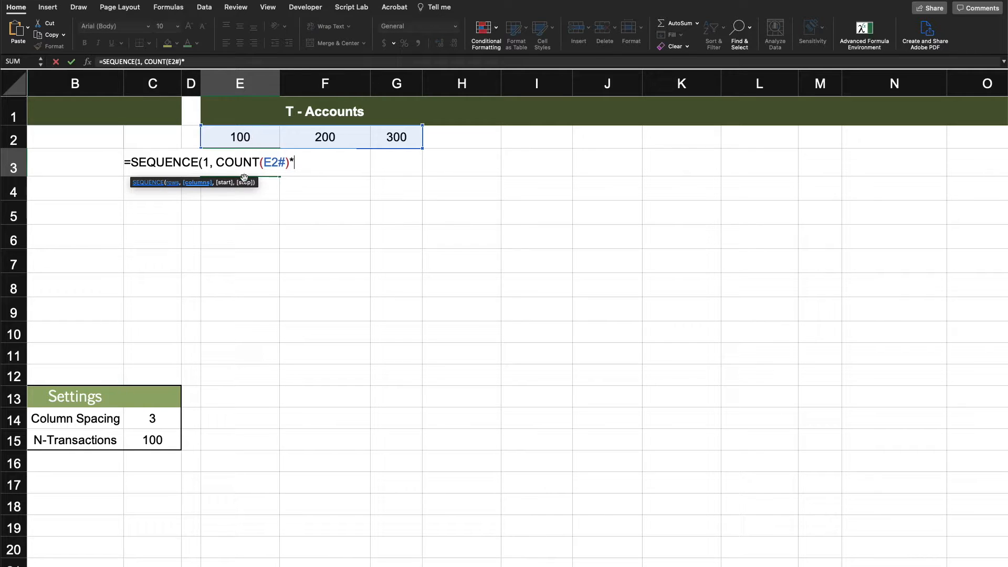
{"action": "left_click", "coordinate": [150, 424]}
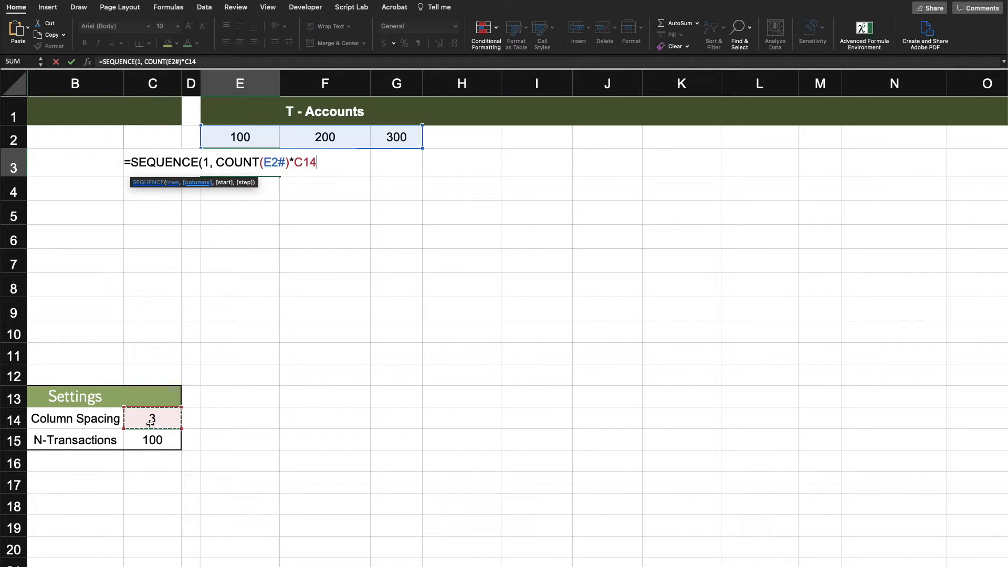
{"action": "type", "text": ", 0)"}
{"action": "key", "text": "Return"}
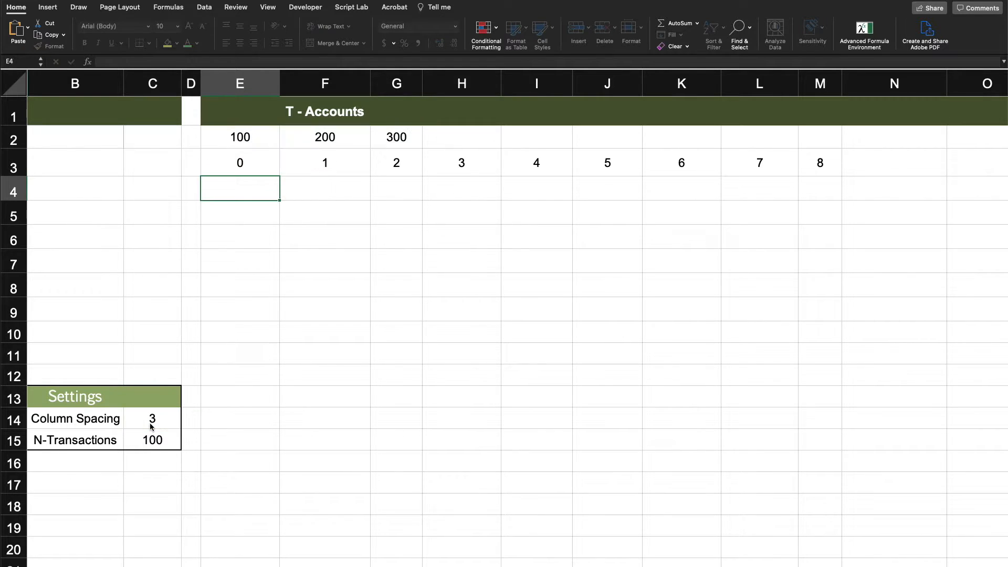
{"action": "key", "text": "Up"}
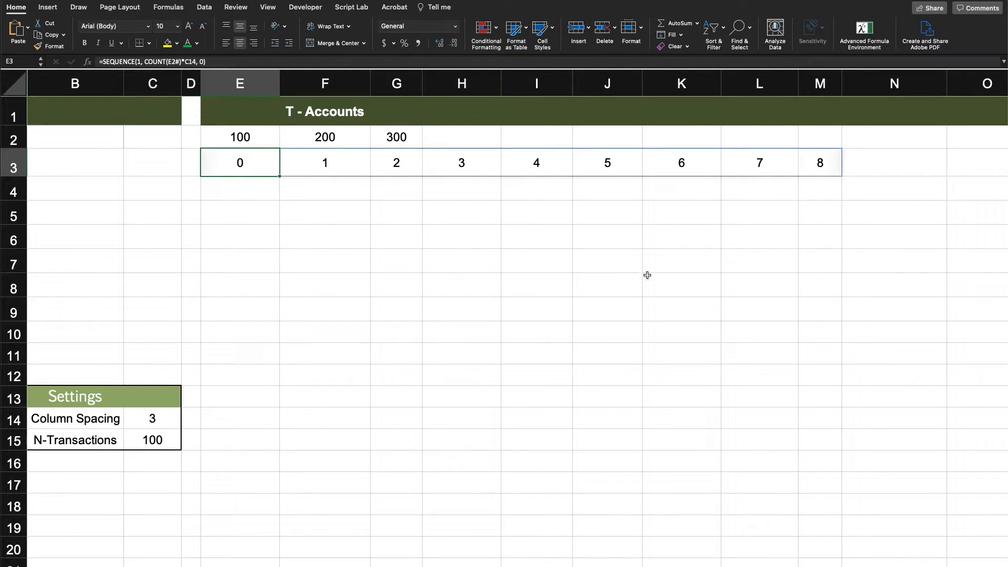
- Widen column M slightly and fill cells E4, H4 and K4 with yellow to mark every third position
{"action": "left_click_drag", "start_coordinate": [842, 81], "coordinate": [856, 81]}
{"action": "left_click", "coordinate": [325, 285]}
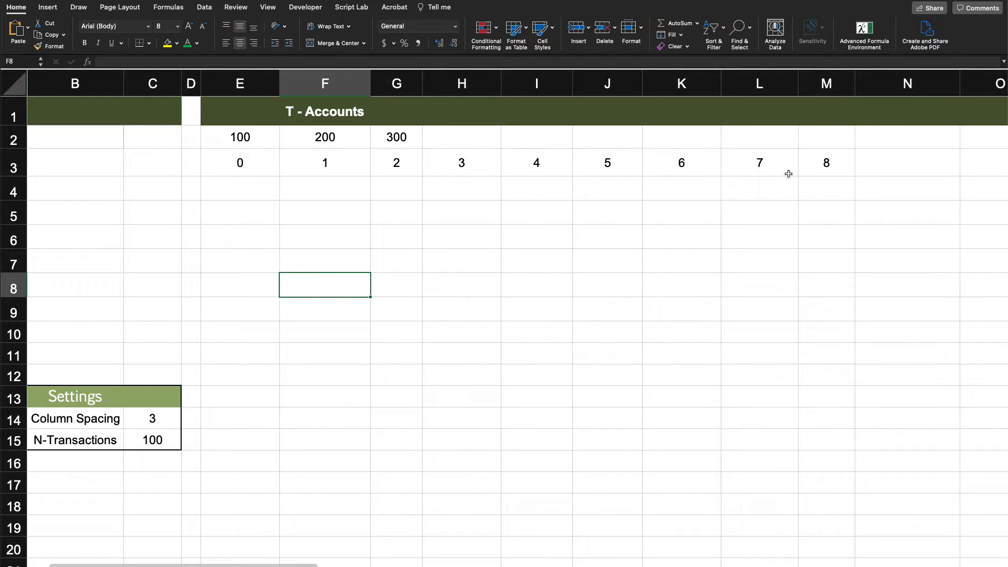
{"action": "left_click", "coordinate": [252, 185]}
{"action": "left_click", "coordinate": [168, 42]}
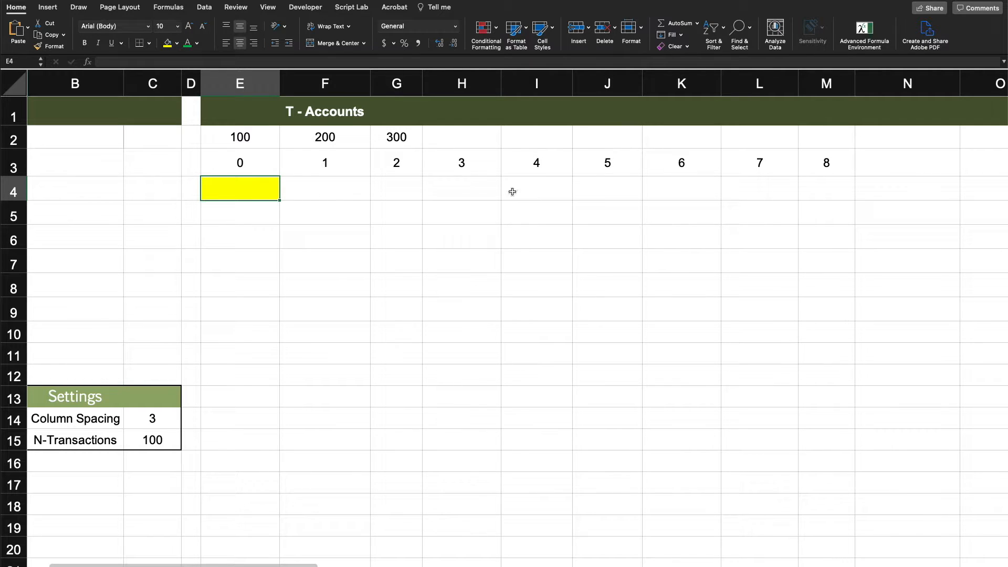
{"action": "left_click", "coordinate": [472, 187]}
{"action": "left_click", "coordinate": [167, 44]}
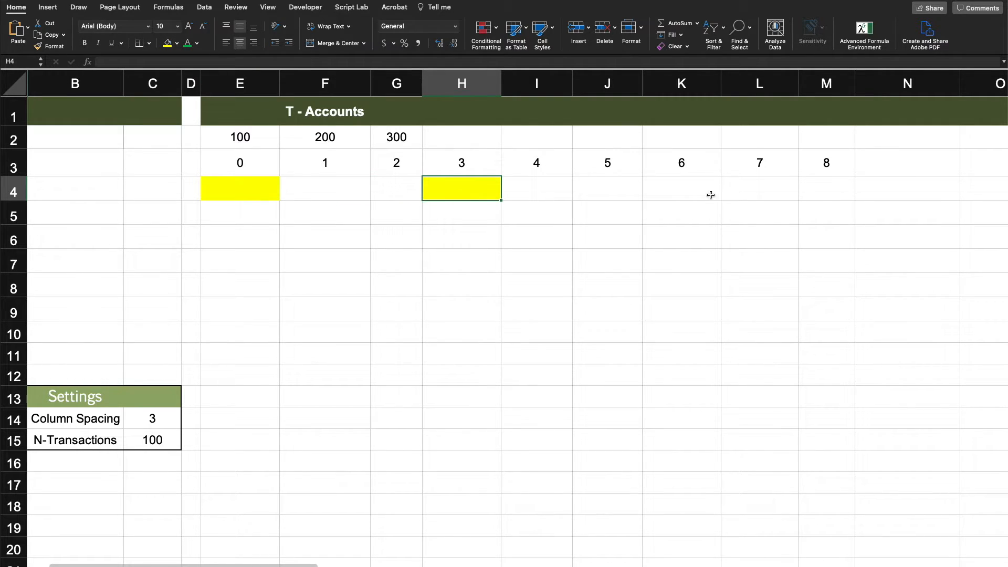
{"action": "left_click", "coordinate": [681, 189]}
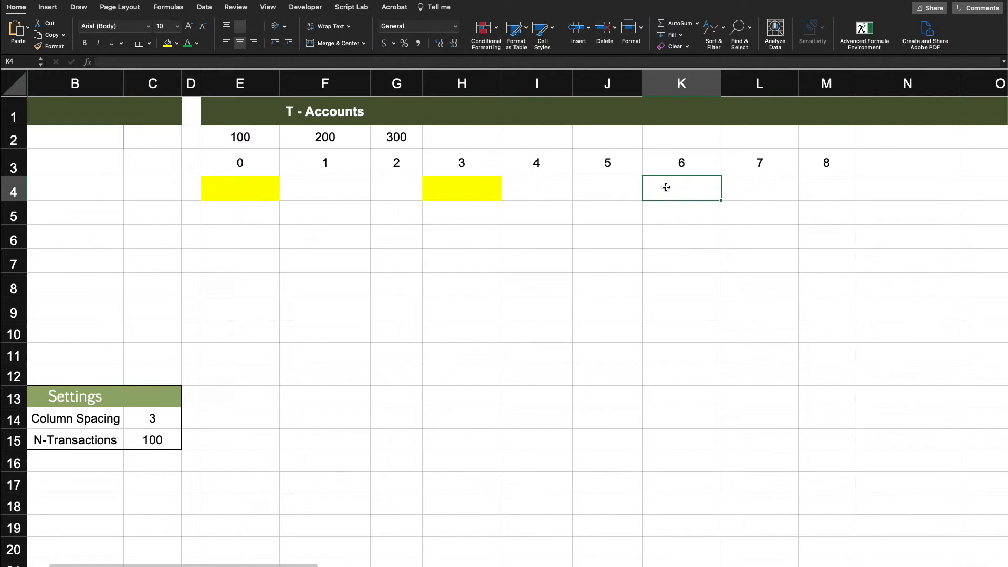
{"action": "left_click", "coordinate": [168, 45]}
{"action": "left_click", "coordinate": [403, 253]}
- Begin a MAP formula in E4 over the spilled sequence E3#, with a LAMBDA whose parameter is named loc
{"action": "left_click", "coordinate": [242, 189]}
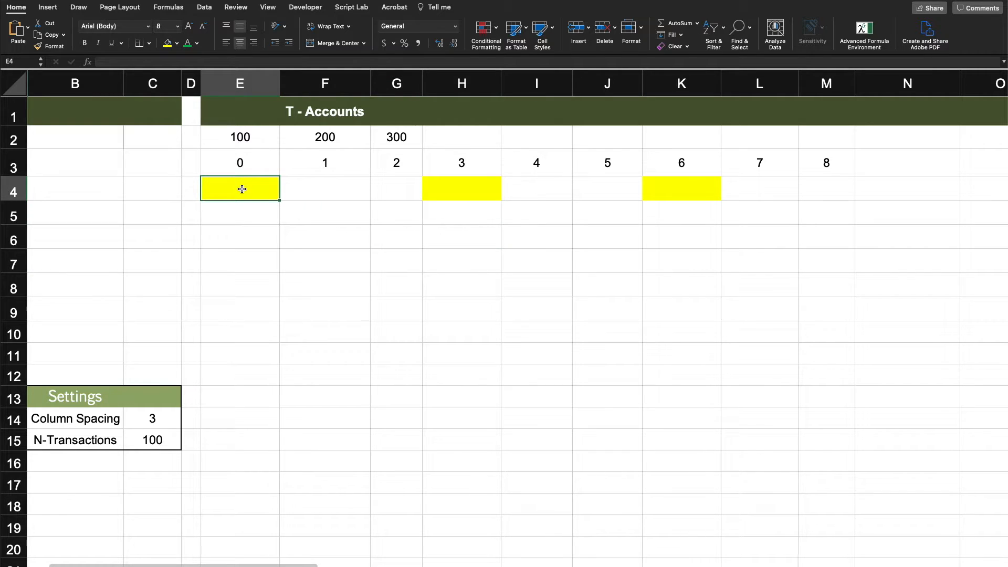
{"action": "type", "text": "=map"}
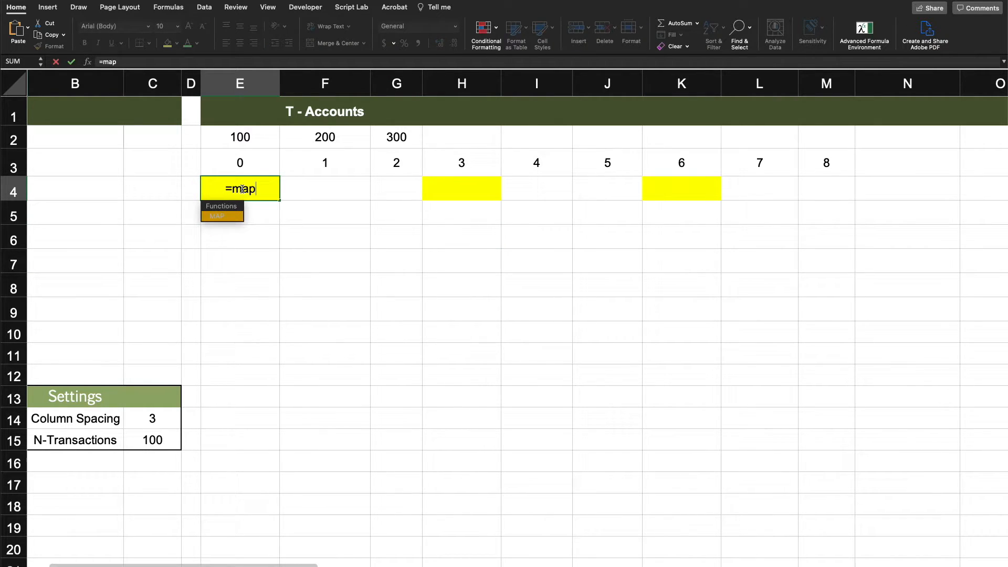
{"action": "key", "text": "Tab"}
{"action": "left_click", "coordinate": [248, 166]}
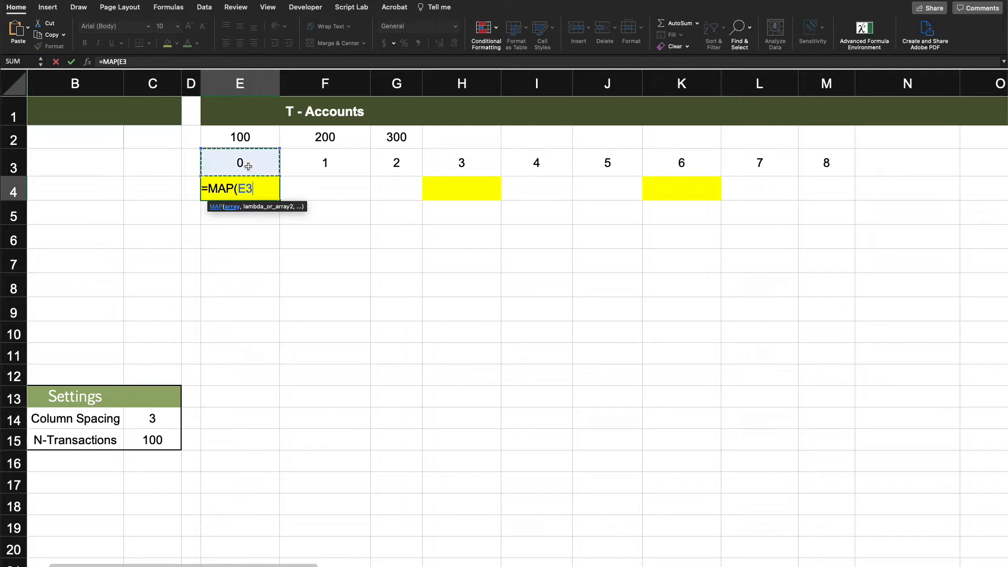
{"action": "type", "text": "#"}
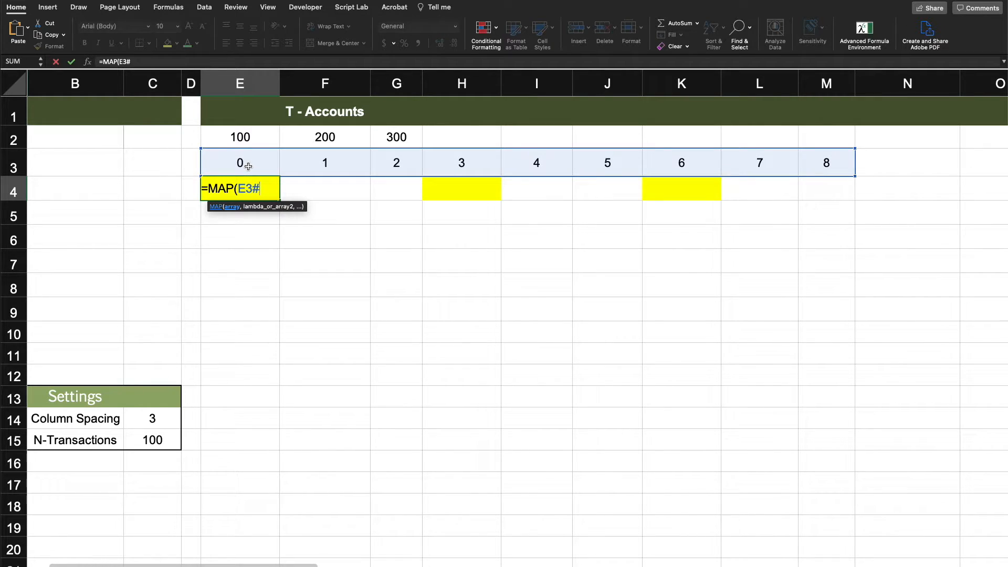
{"action": "type", "text": ", l"}
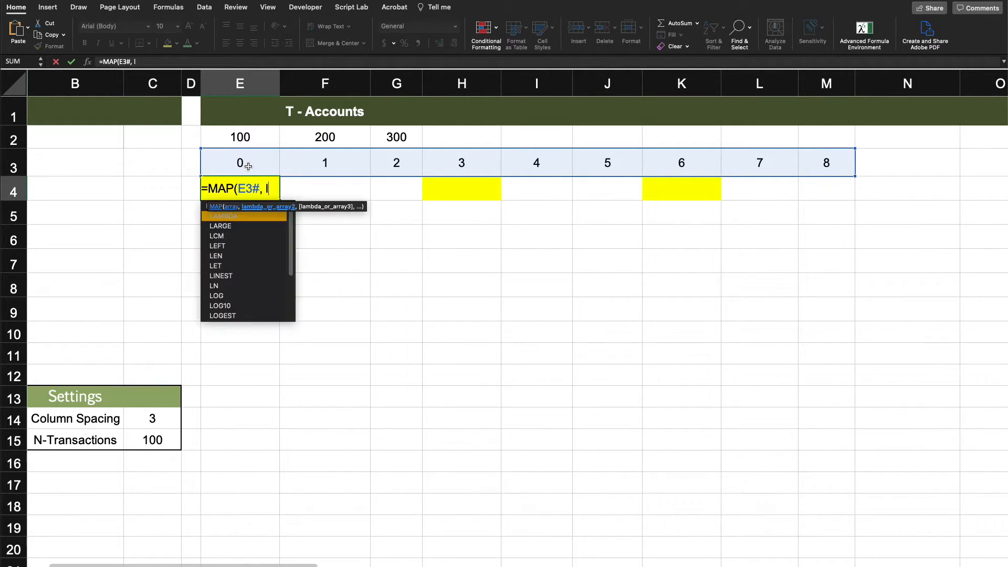
{"action": "key", "text": "Tab"}
{"action": "left_click", "coordinate": [248, 166]}
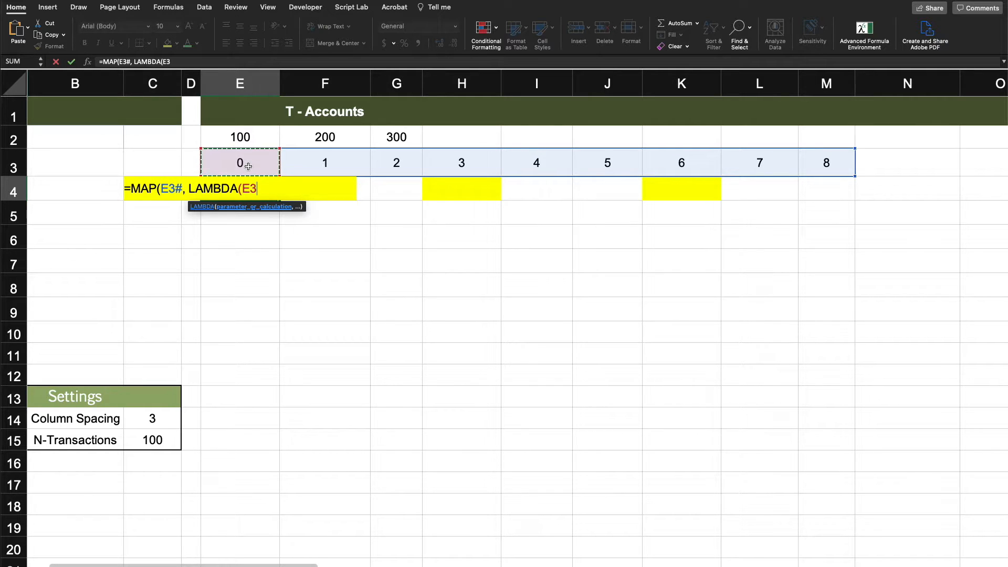
{"action": "key", "text": "BackSpace"}
{"action": "key", "text": "BackSpace"}
{"action": "type", "text": "loc"}
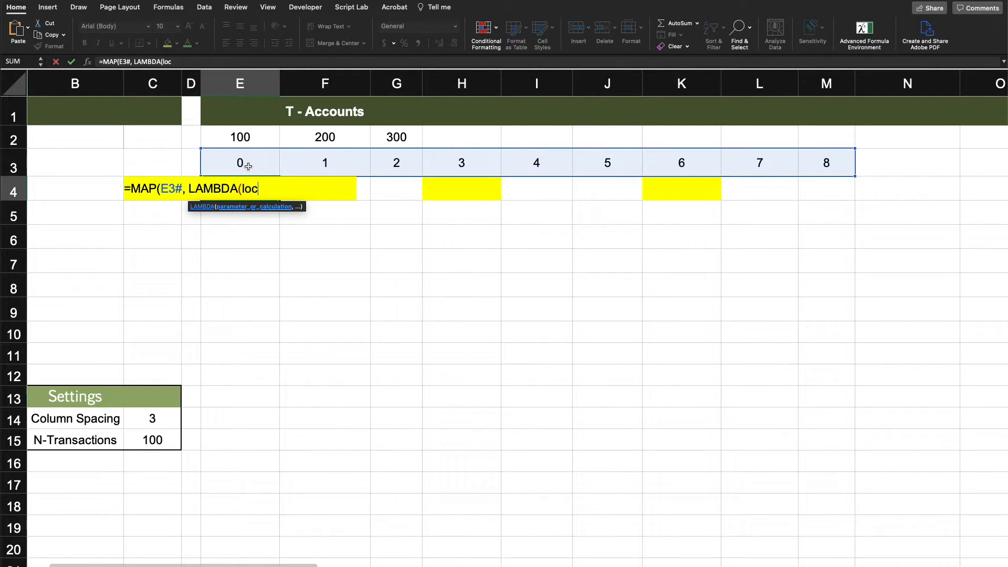
- Add an IF to the LAMBDA in E4 that tests whether MOD(loc,C14)=0
{"action": "type", "text": ", IF("}
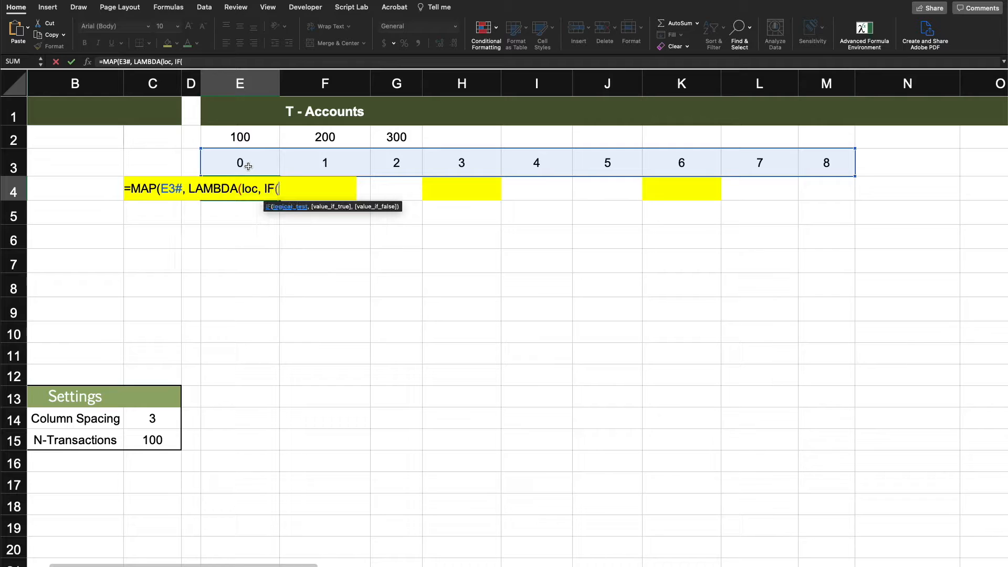
{"action": "type", "text": "loc"}
{"action": "key", "text": "BackSpace"}
{"action": "key", "text": "BackSpace"}
{"action": "key", "text": "BackSpace"}
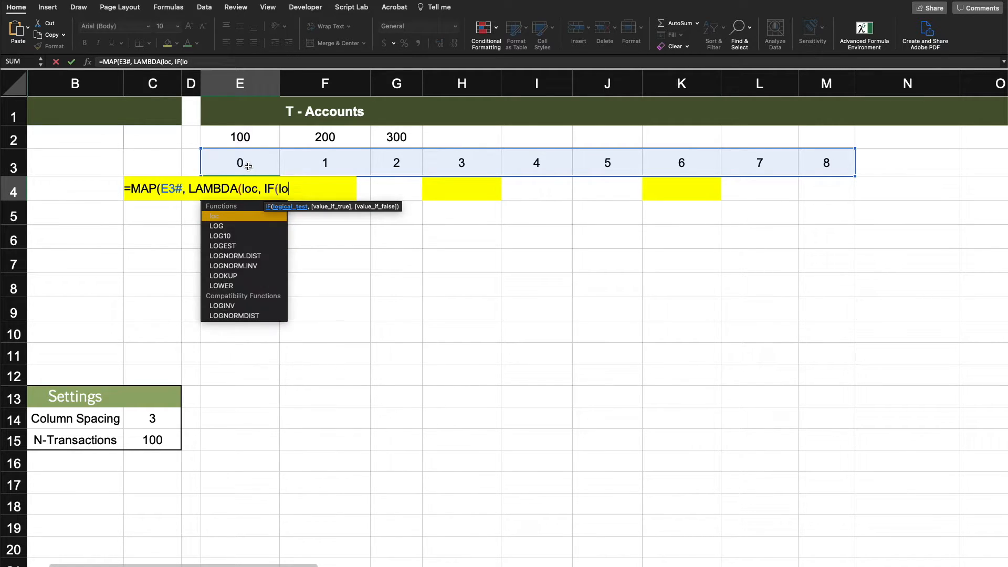
{"action": "type", "text": "mo"}
{"action": "key", "text": "Tab"}
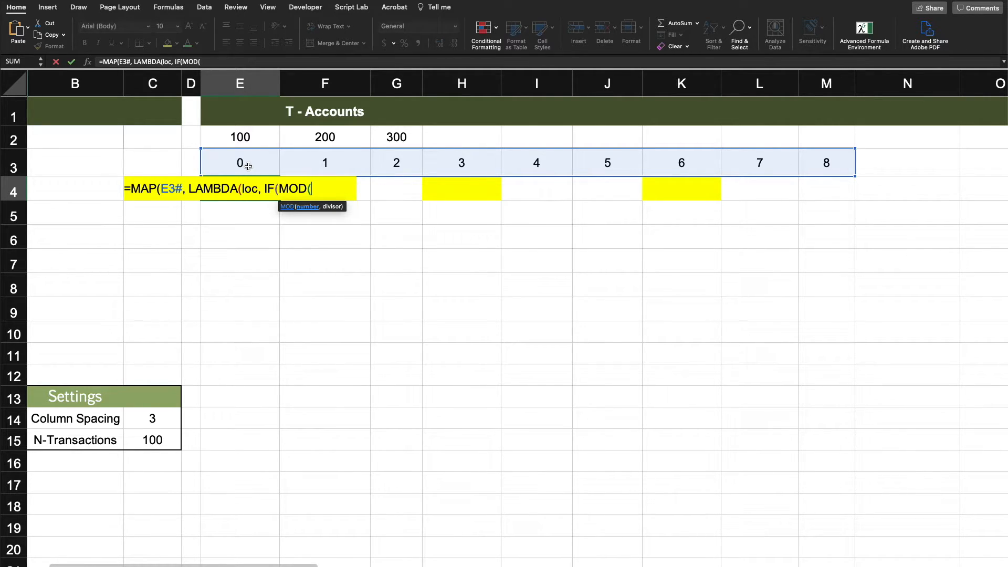
{"action": "type", "text": "loc,"}
{"action": "left_click", "coordinate": [176, 418]}
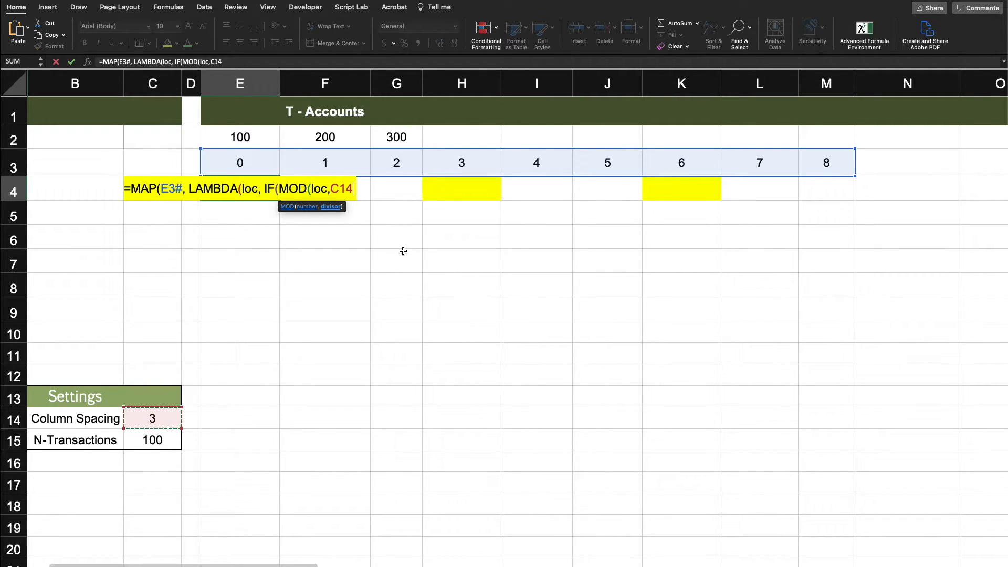
{"action": "type", "text": ")"}
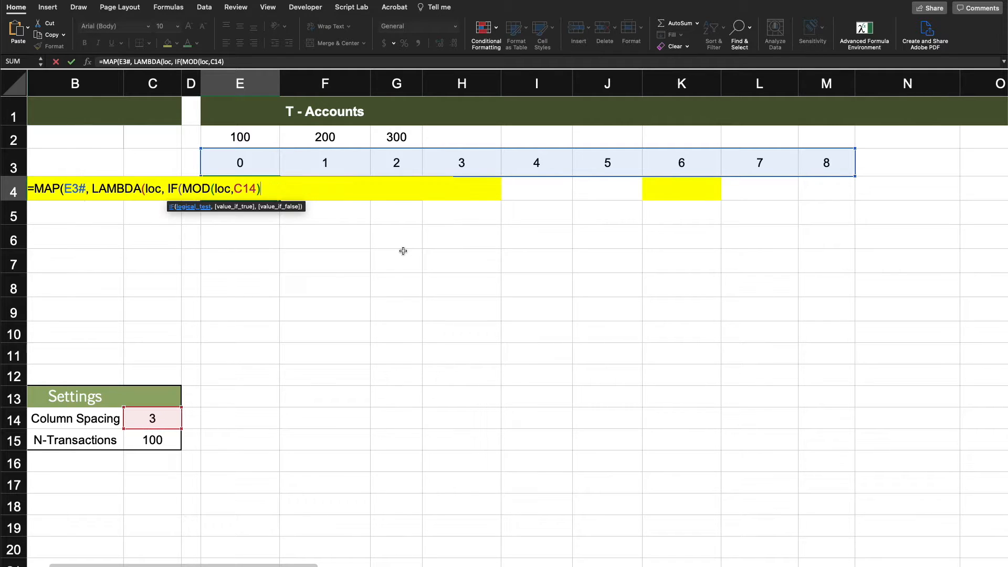
{"action": "type", "text": "=0,"}
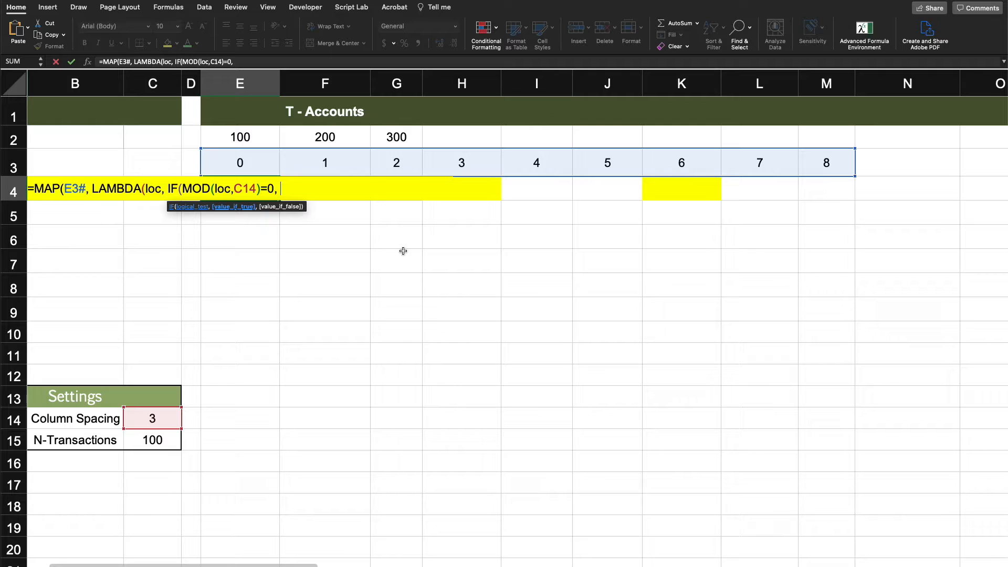
- Complete the E4 formula with loc/$C$14 as the true result and "" as the false result, and enter it
{"action": "left_click", "coordinate": [254, 162]}
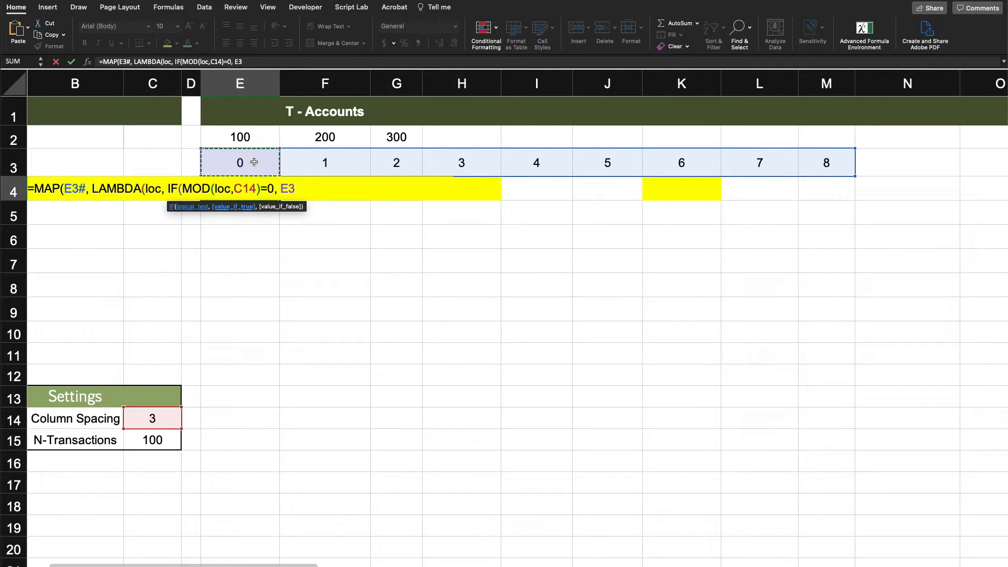
{"action": "key", "text": "BackSpace"}
{"action": "key", "text": "BackSpace"}
{"action": "type", "text": "loc/"}
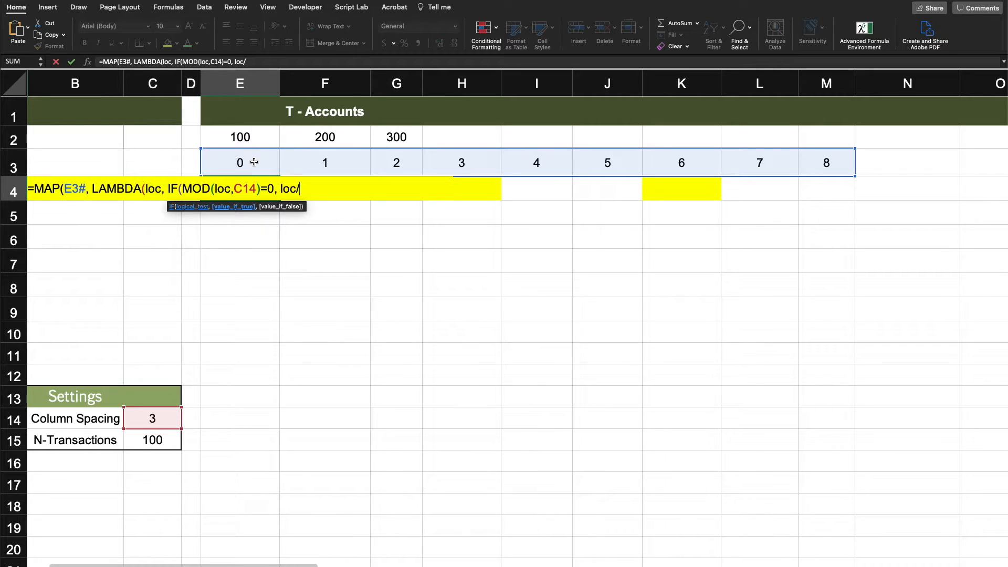
{"action": "left_click", "coordinate": [153, 418]}
{"action": "key", "text": "F4"}
{"action": "type", "text": ", "}
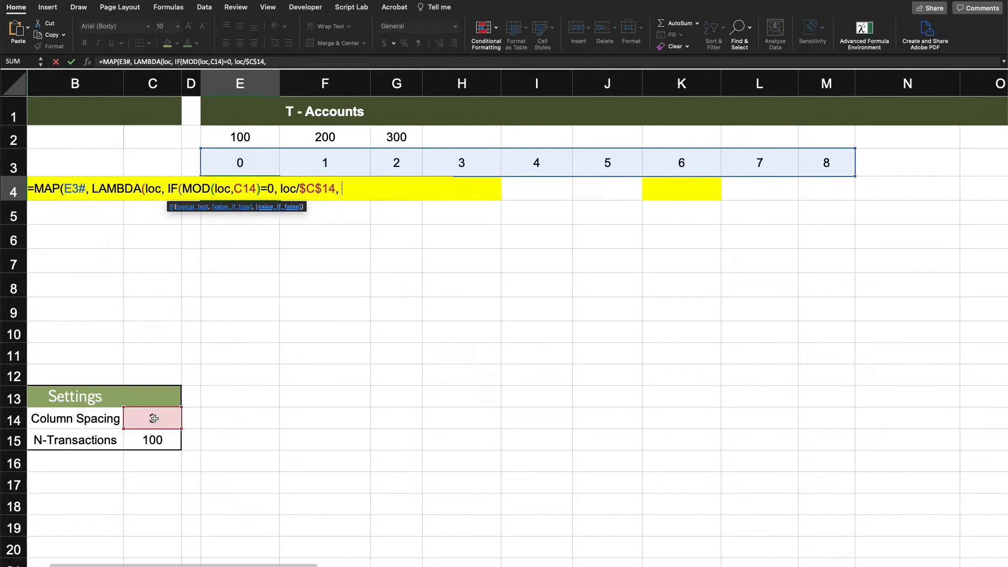
{"action": "type", "text": "\"\"))"}
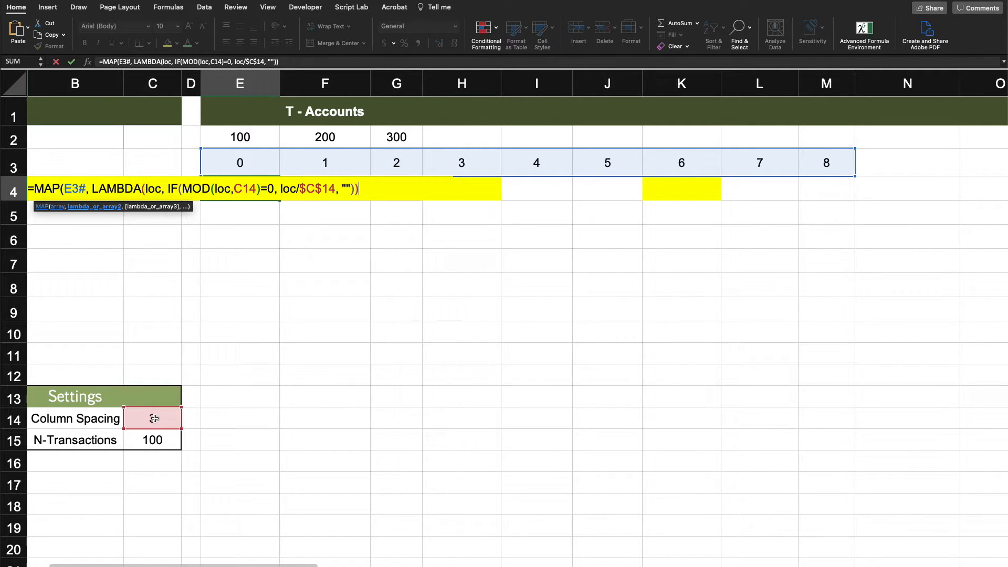
{"action": "type", "text": ")"}
{"action": "key", "text": "Return"}
{"action": "key", "text": "Up"}
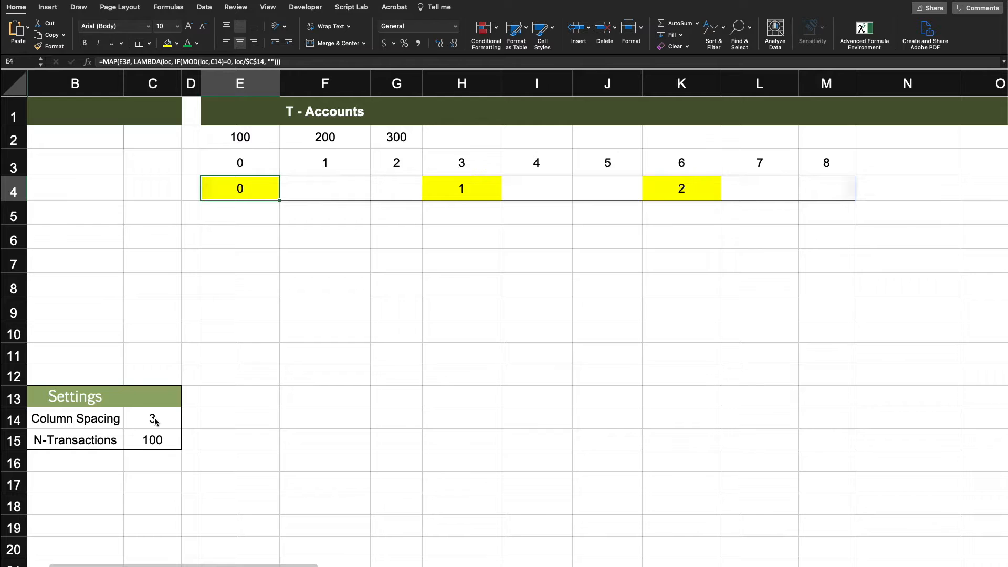
{"action": "left_click", "coordinate": [336, 398]}
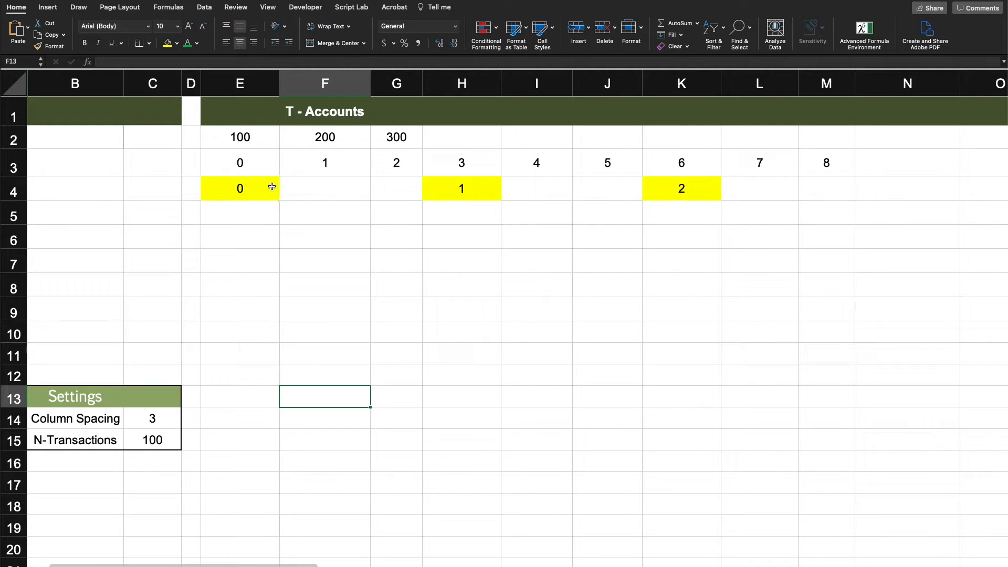
{"action": "left_click", "coordinate": [288, 222]}
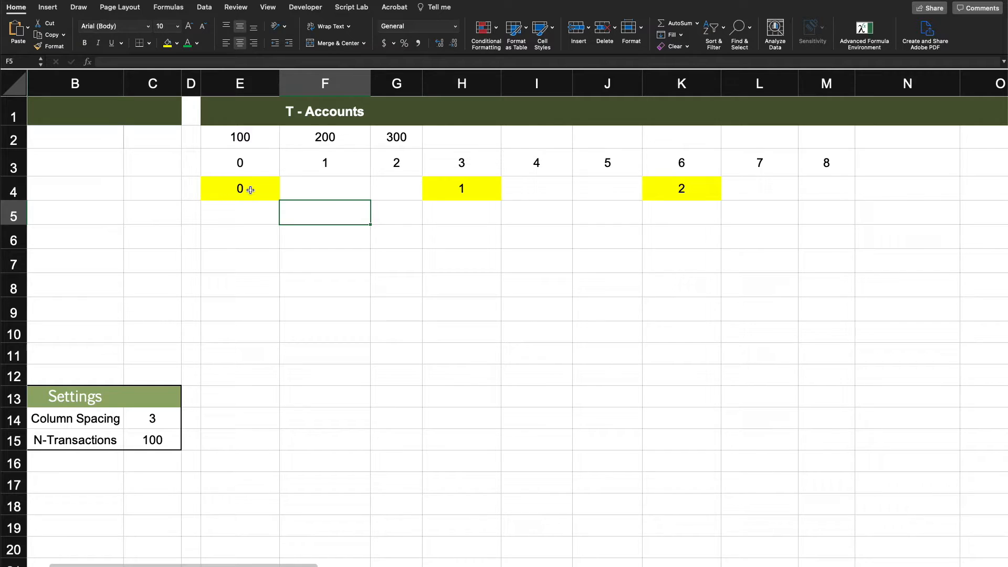
- Edit the E4 formula so its true result is INDEX(E2#, loc/$C$14+1), spacing out the account IDs
{"action": "left_click", "coordinate": [243, 138]}
{"action": "left_click", "coordinate": [244, 187]}
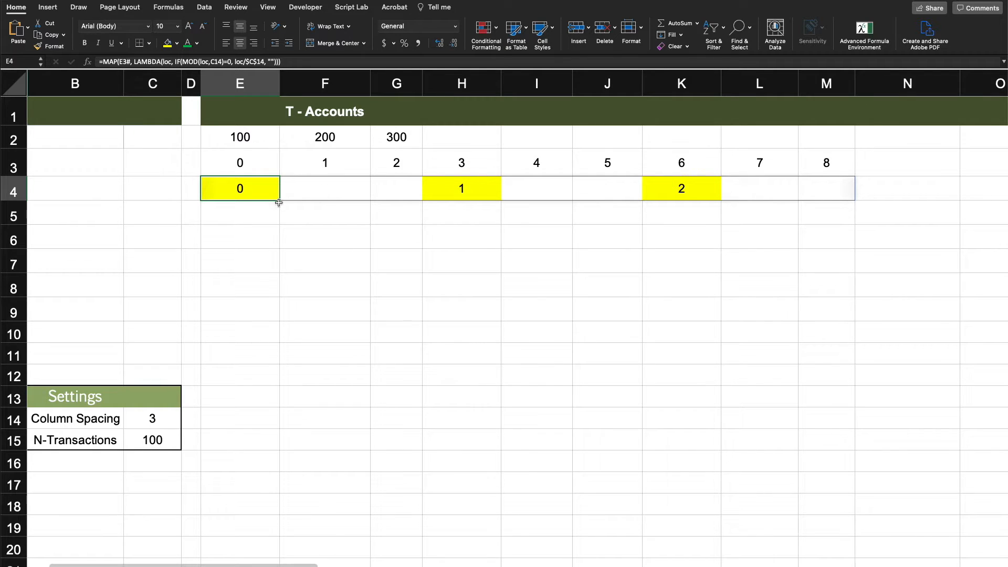
{"action": "left_click", "coordinate": [234, 61]}
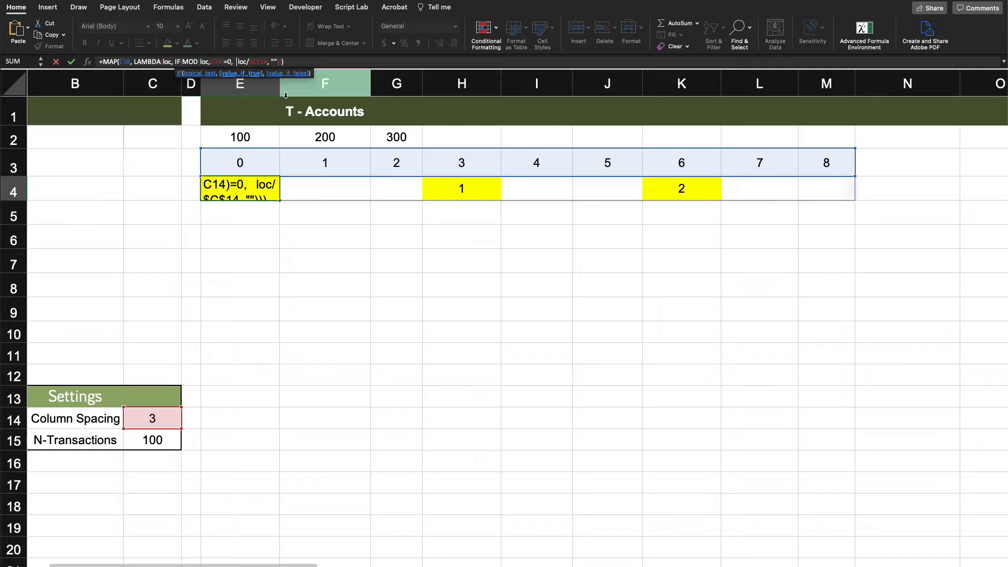
{"action": "type", "text": "ind"}
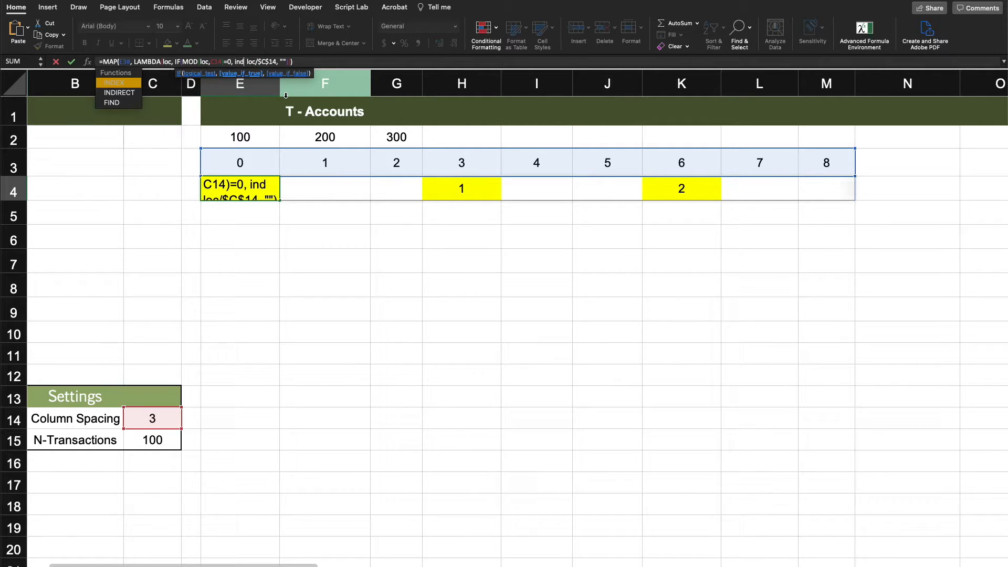
{"action": "key", "text": "Tab"}
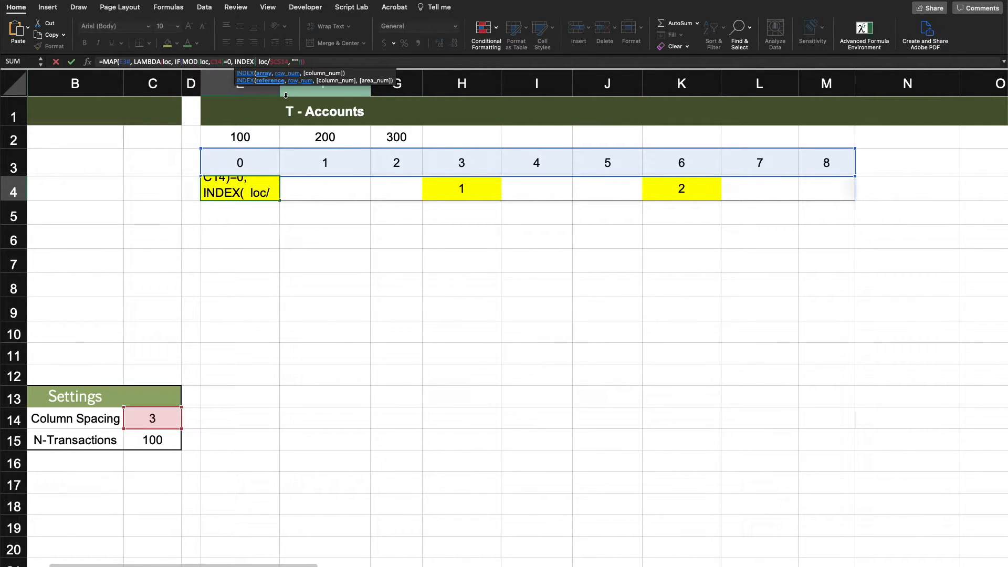
{"action": "left_click", "coordinate": [261, 139]}
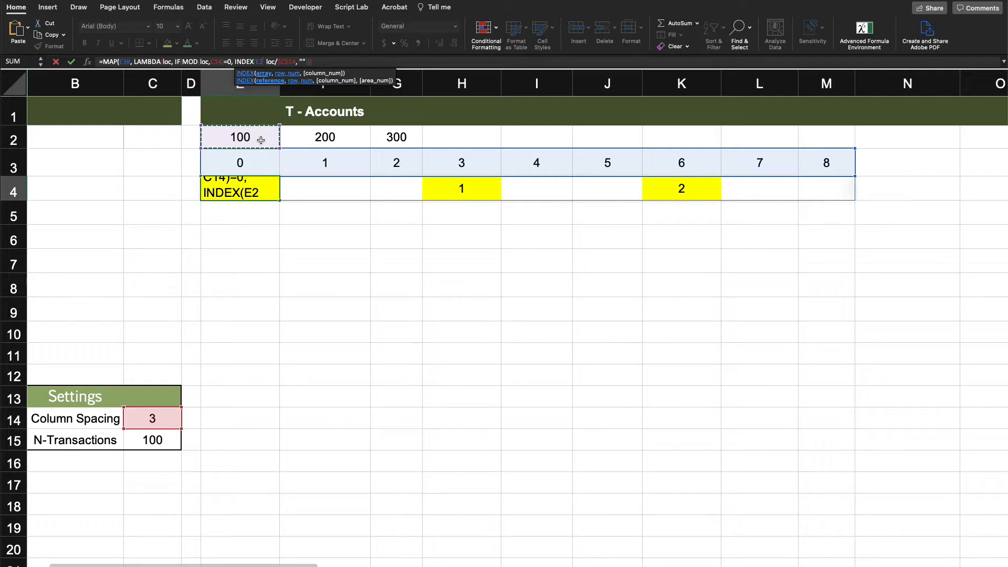
{"action": "type", "text": "#,"}
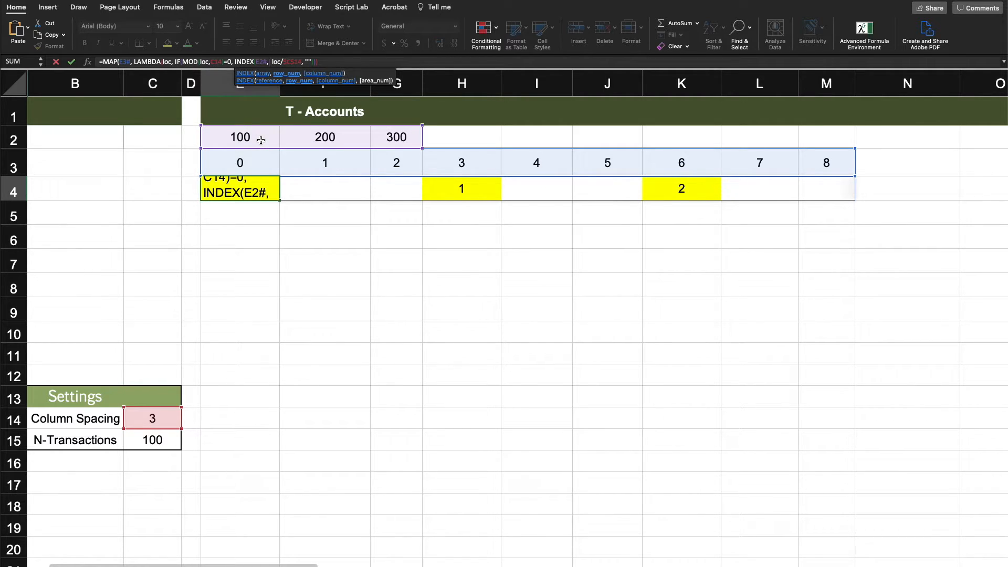
{"action": "left_click", "coordinate": [304, 61]}
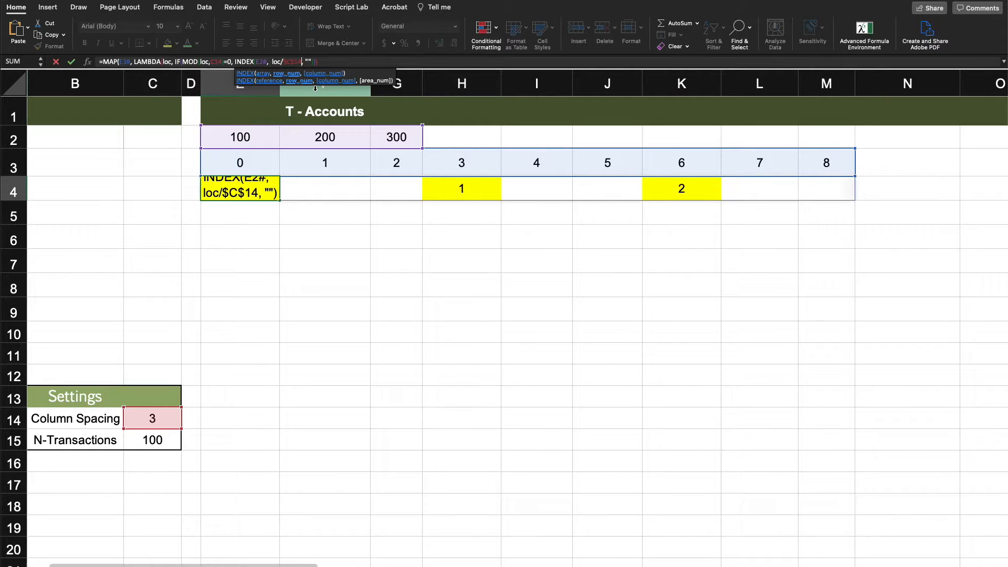
{"action": "type", "text": ")"}
{"action": "key", "text": "BackSpace"}
{"action": "type", "text": "+"}
{"action": "type", "text": "1"}
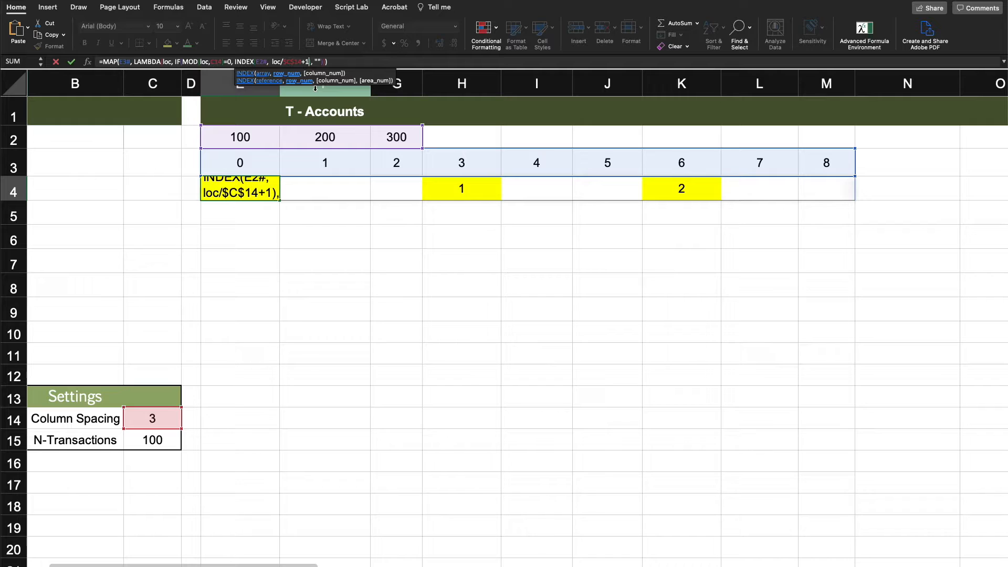
{"action": "key", "text": "Return"}
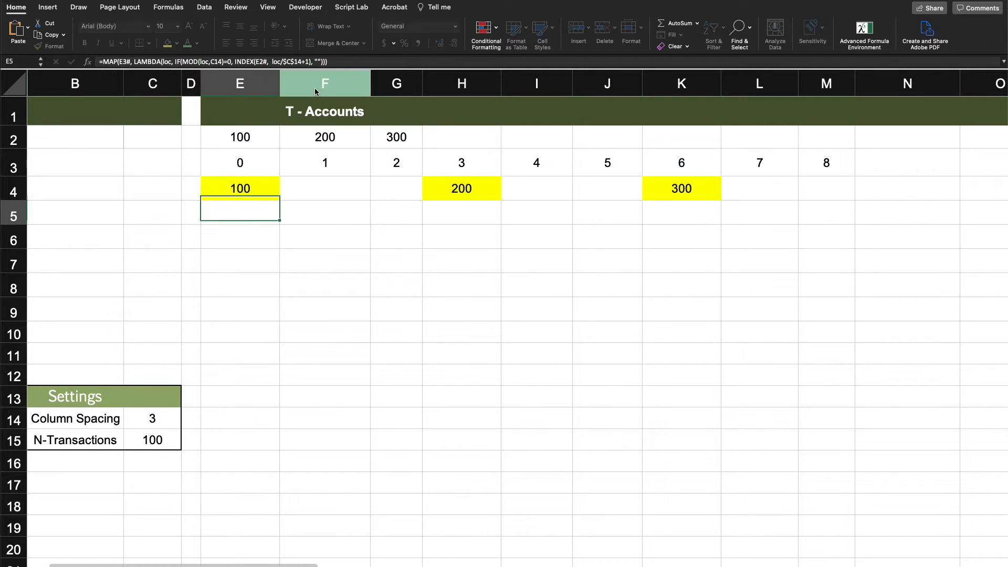
- Remove the fill color from cells E4 through K4
{"action": "left_click_drag", "start_coordinate": [253, 179], "coordinate": [683, 189]}
{"action": "left_click", "coordinate": [178, 44]}
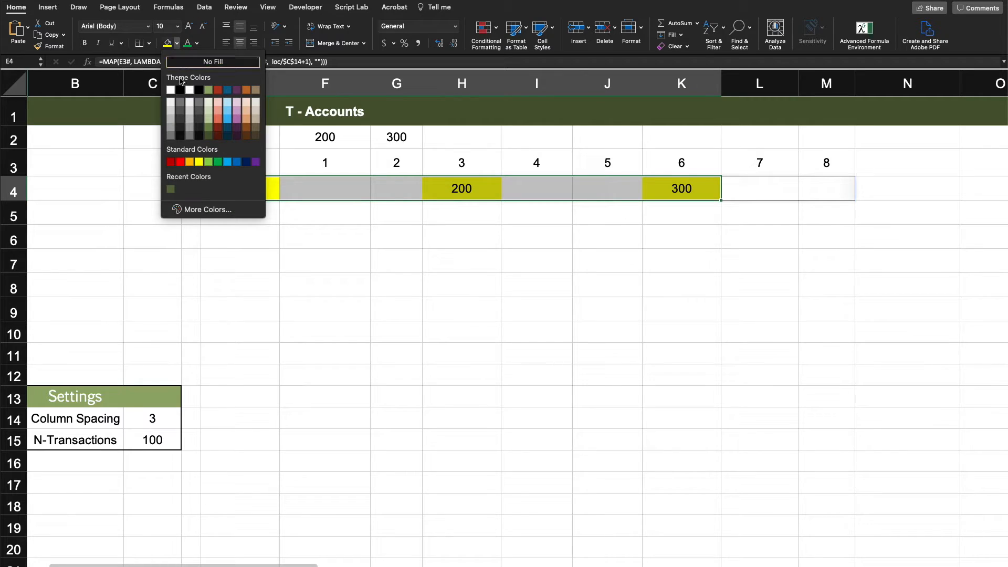
{"action": "left_click", "coordinate": [231, 71]}
{"action": "left_click", "coordinate": [303, 251]}
- Enter the row labels Debit in B5 and Name in B11
{"action": "left_click", "coordinate": [66, 206]}
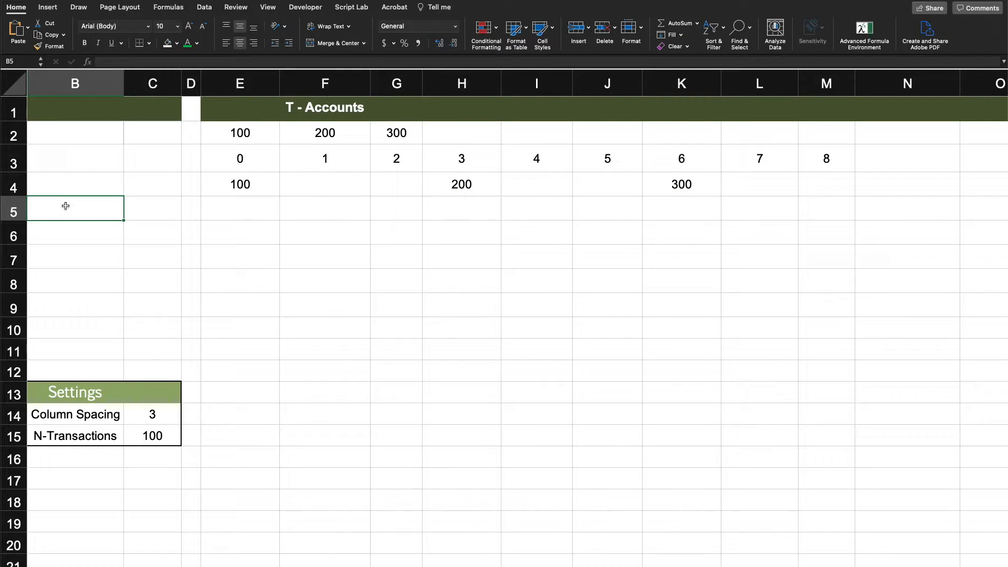
{"action": "type", "text": "Debit"}
{"action": "key", "text": "Return"}
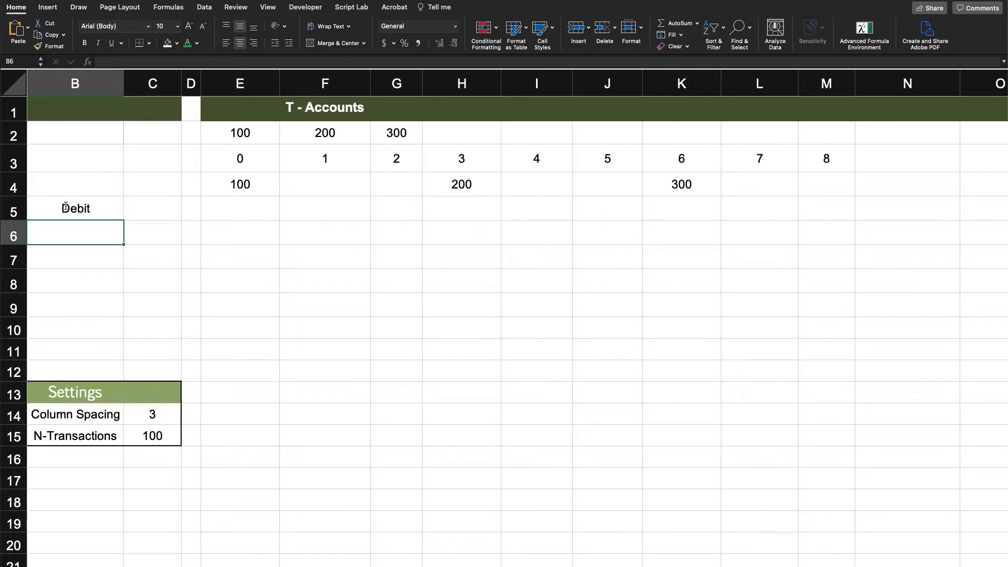
{"action": "left_click", "coordinate": [117, 350]}
{"action": "type", "text": "Nam"}
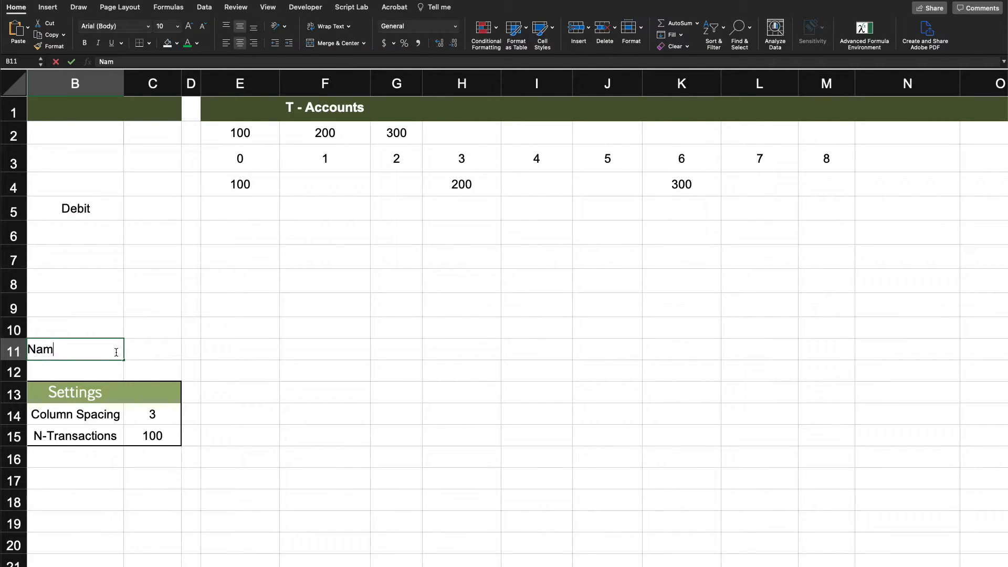
{"action": "type", "text": "e"}
{"action": "key", "text": "Tab"}
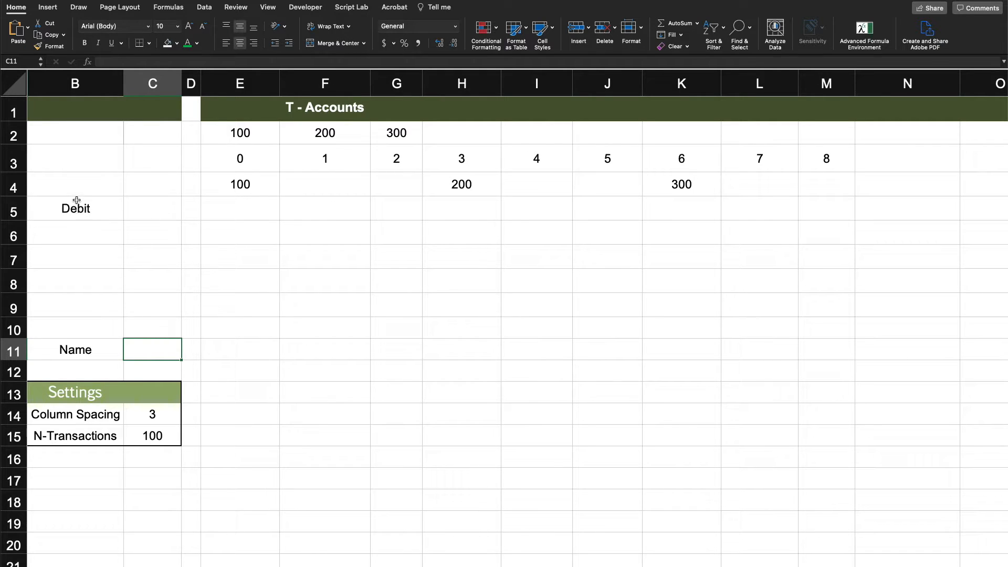
- Apply the custom Accent1 2 cell style to the whole of row 11
{"action": "left_click", "coordinate": [26, 351]}
{"action": "left_click", "coordinate": [542, 29]}
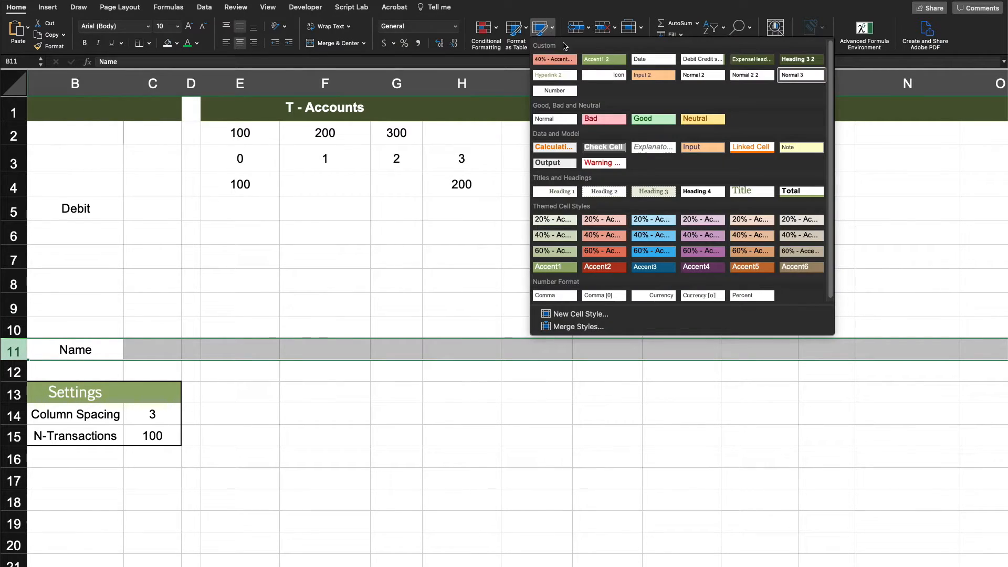
{"action": "left_click", "coordinate": [603, 60]}
{"action": "left_click", "coordinate": [337, 370]}
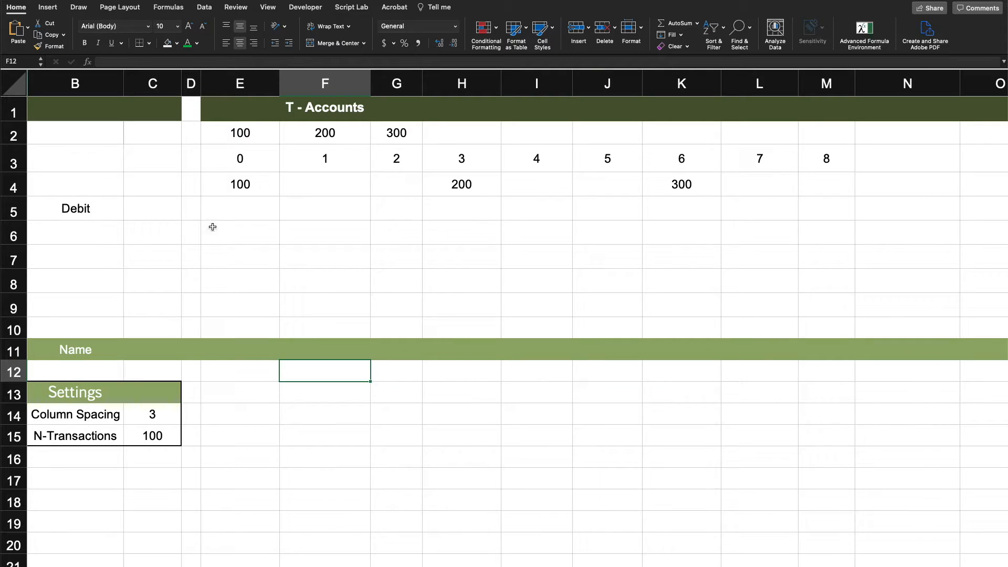
- Start a formula in E5 that maps over E4# with a LAMBDA whose parameter is loc: =MAP(E4#, LAMBDA(loc
{"action": "left_click", "coordinate": [244, 216]}
{"action": "type", "text": "="}
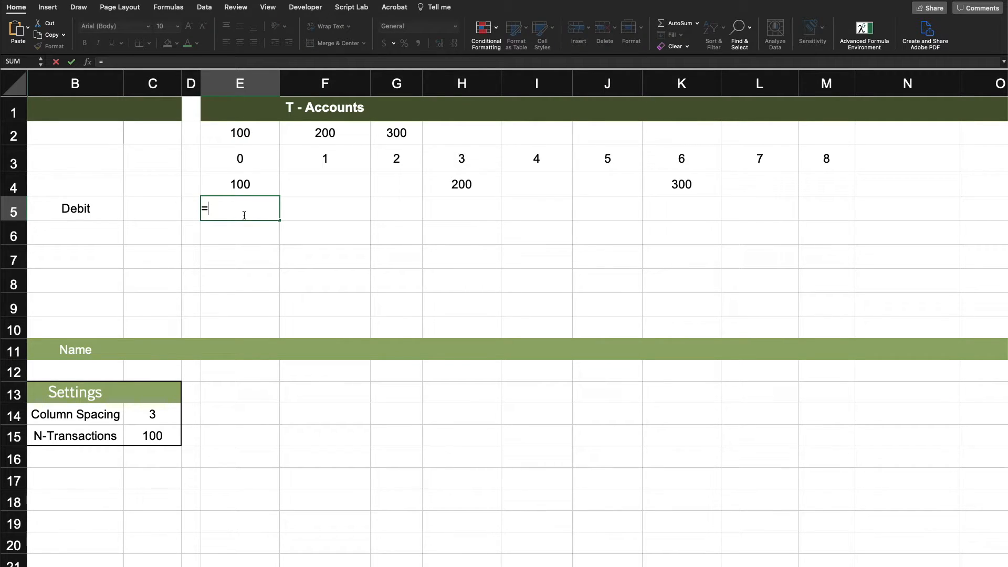
{"action": "type", "text": "map"}
{"action": "key", "text": "Tab"}
{"action": "left_click", "coordinate": [252, 187]}
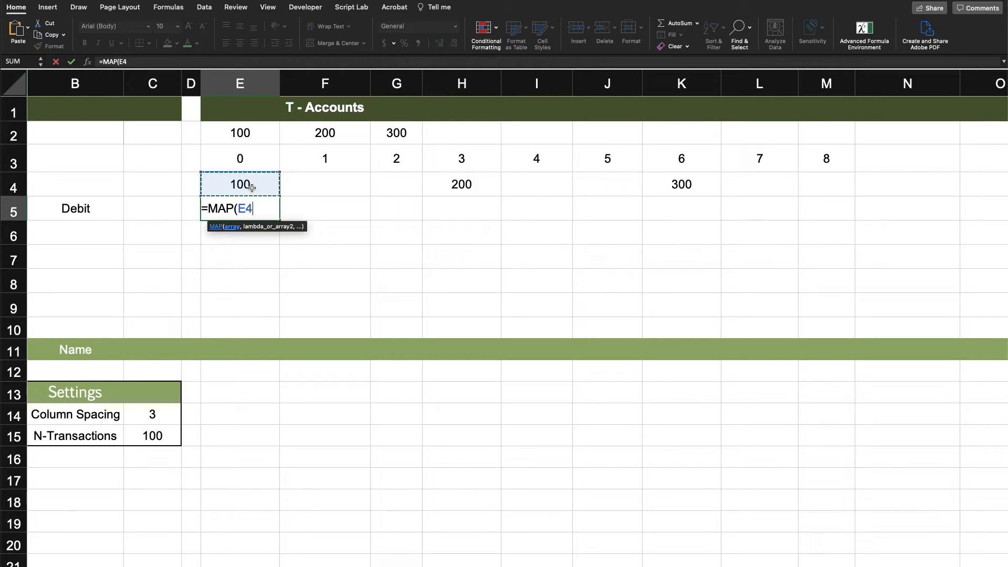
{"action": "type", "text": "#"}
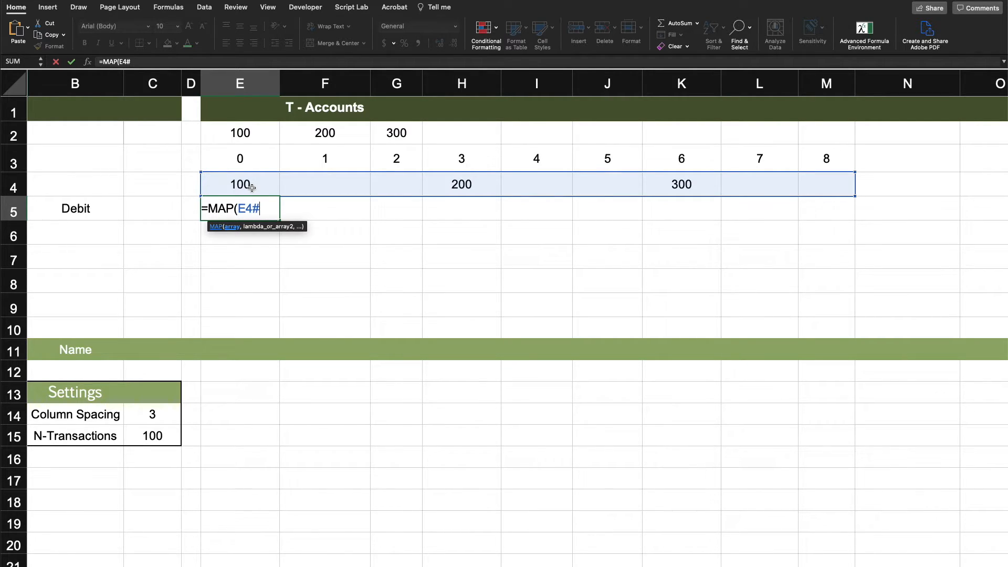
{"action": "type", "text": ", lam"}
{"action": "key", "text": "Tab"}
{"action": "type", "text": "loc"}
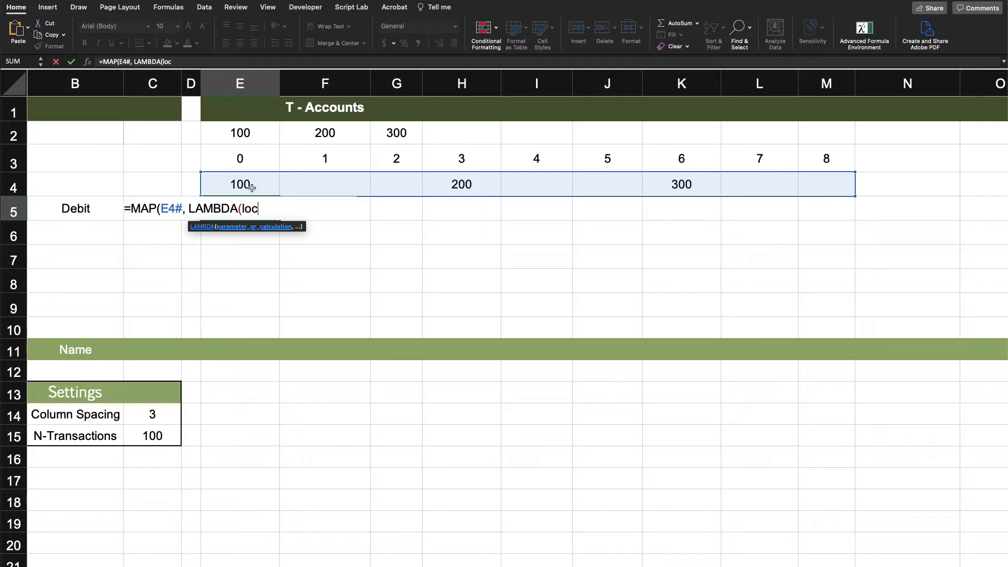
- Add an IF test to the E5 formula that checks ISNUMBER(loc)
{"action": "type", "text": ",  if"}
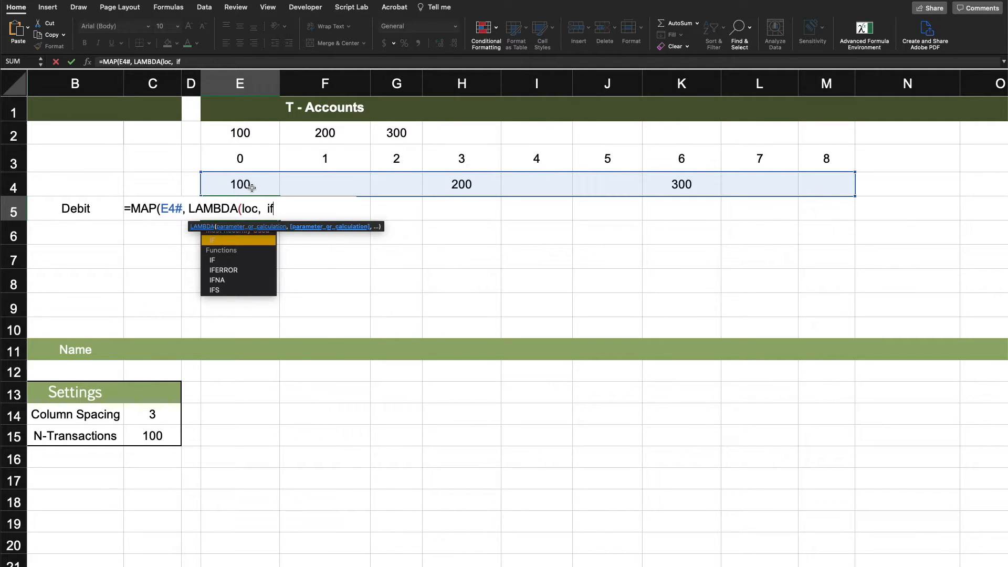
{"action": "key", "text": "Tab"}
{"action": "type", "text": "isn"}
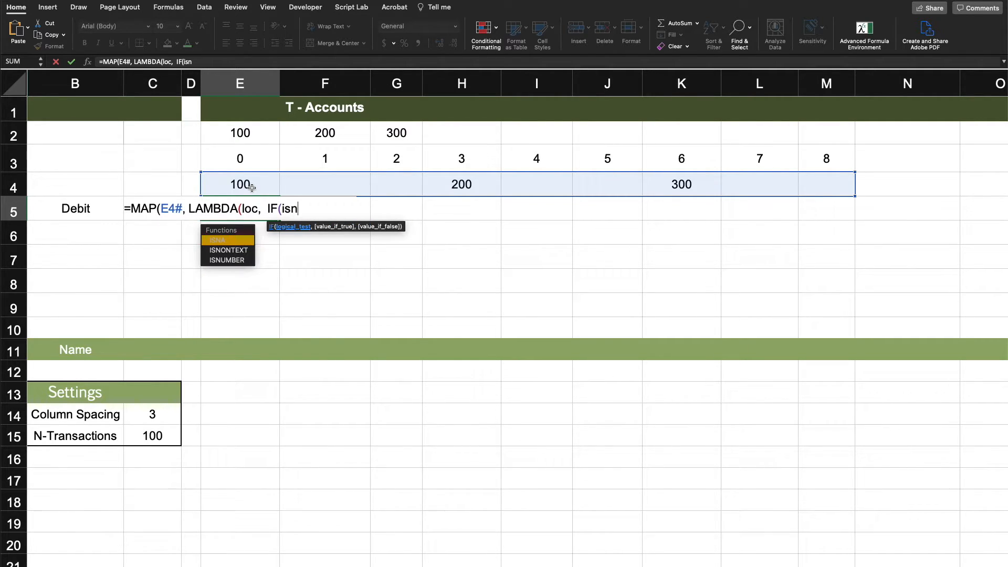
{"action": "type", "text": "u"}
{"action": "key", "text": "Tab"}
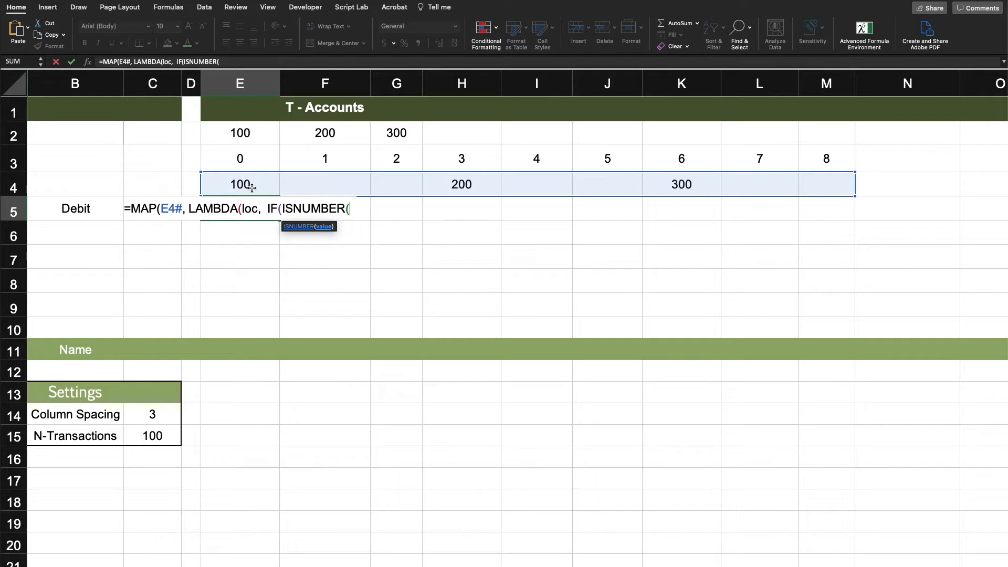
{"action": "type", "text": "loc),"}
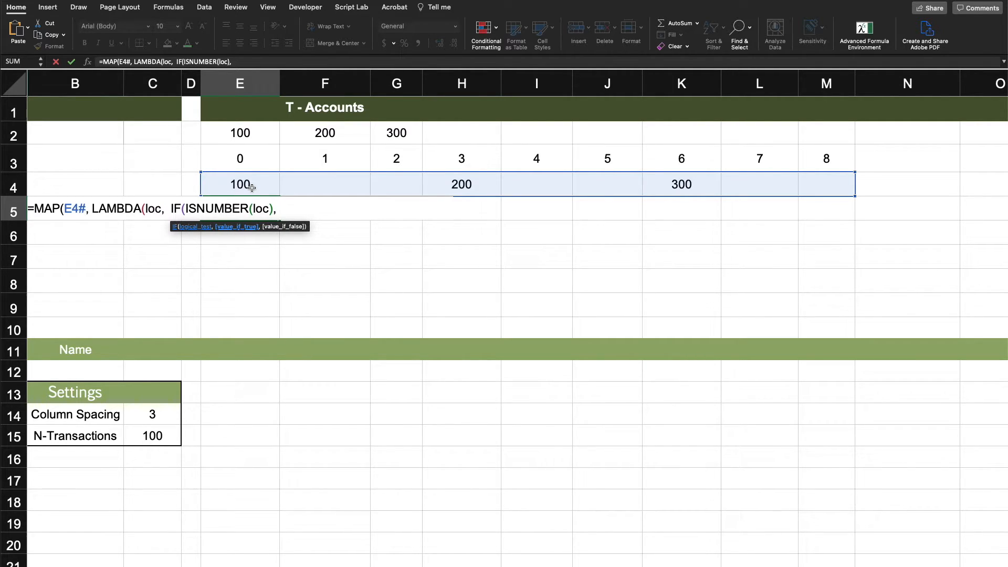
- Complete the E5 formula with XLOOKUP(loc, Table1[ID], Table1[Debit]) as the true result and "" as the false result
{"action": "type", "text": " xlo"}
{"action": "key", "text": "Tab"}
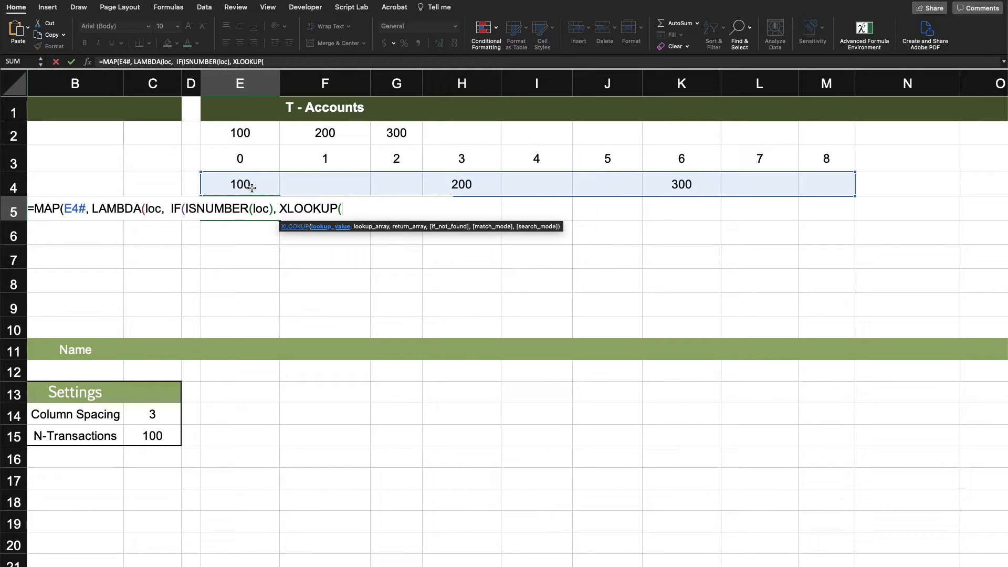
{"action": "type", "text": "loc,"}
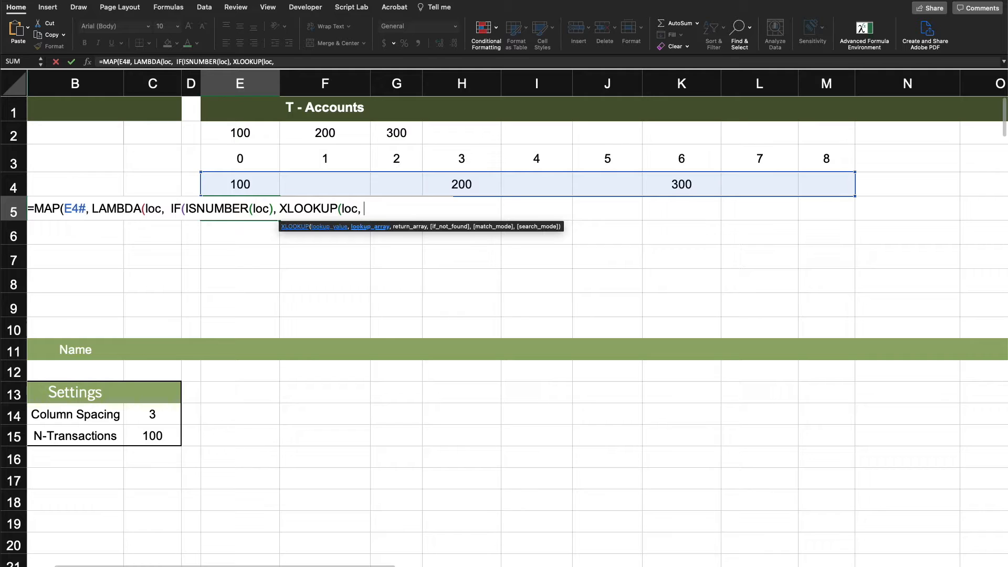
{"action": "key", "text": "ctrl+Page_Down"}
{"action": "left_click_drag", "start_coordinate": [337, 181], "coordinate": [344, 222]}
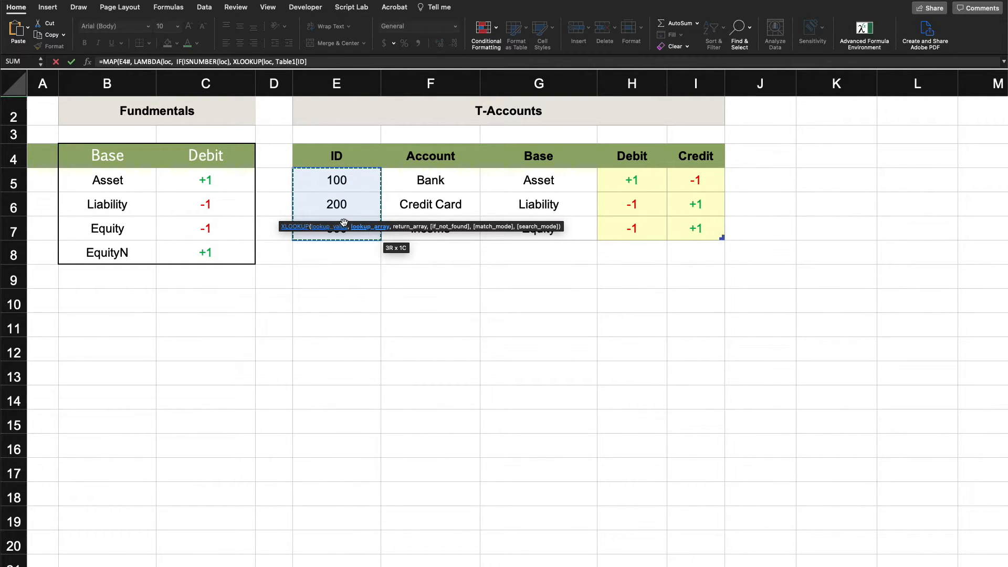
{"action": "type", "text": ","}
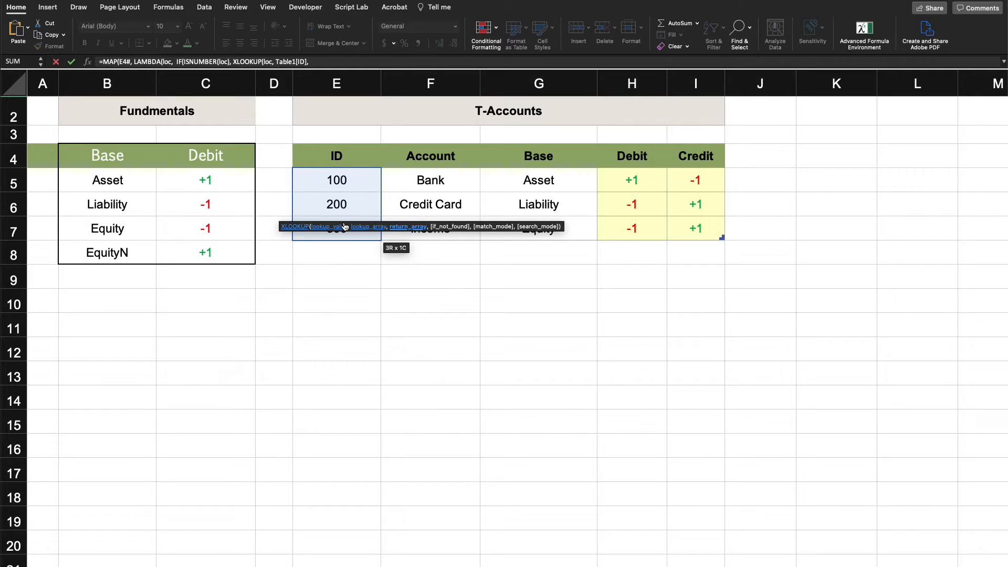
{"action": "left_click_drag", "start_coordinate": [654, 181], "coordinate": [646, 223]}
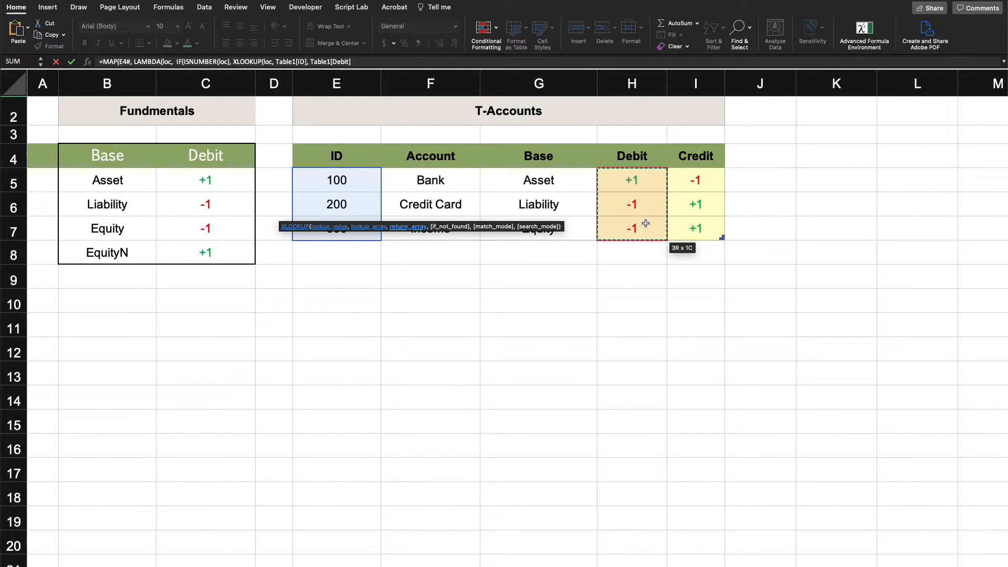
{"action": "type", "text": ")"}
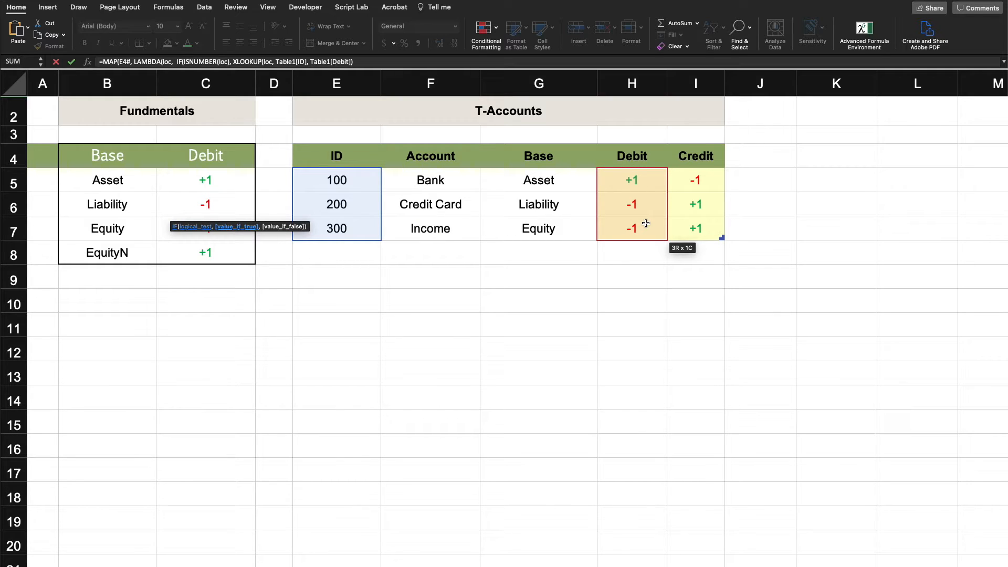
{"action": "type", "text": ","}
{"action": "type", "text": ")"}
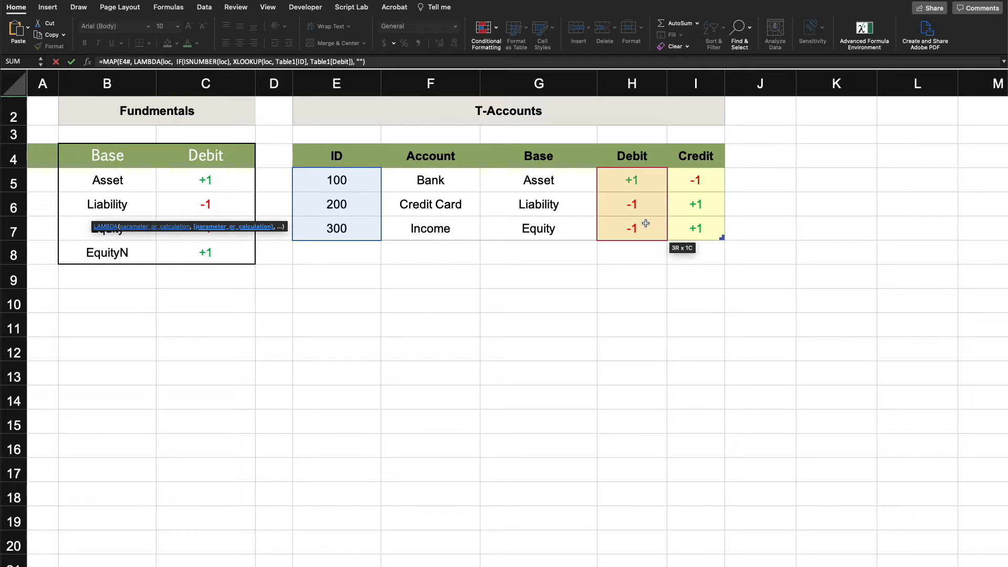
{"action": "type", "text": "))"}
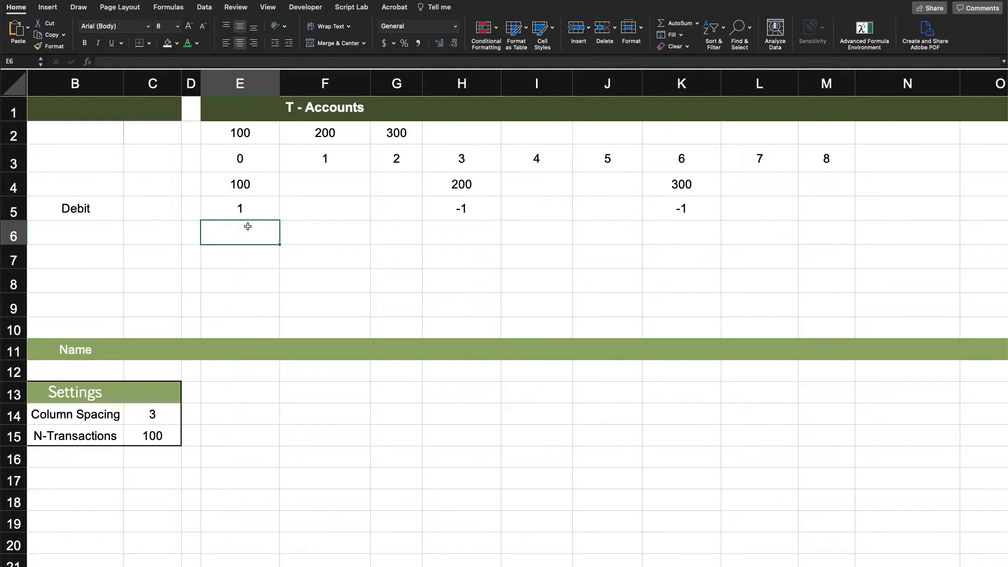
- Copy the full E5 formula text into E11 of the Name row
{"action": "left_click", "coordinate": [255, 204]}
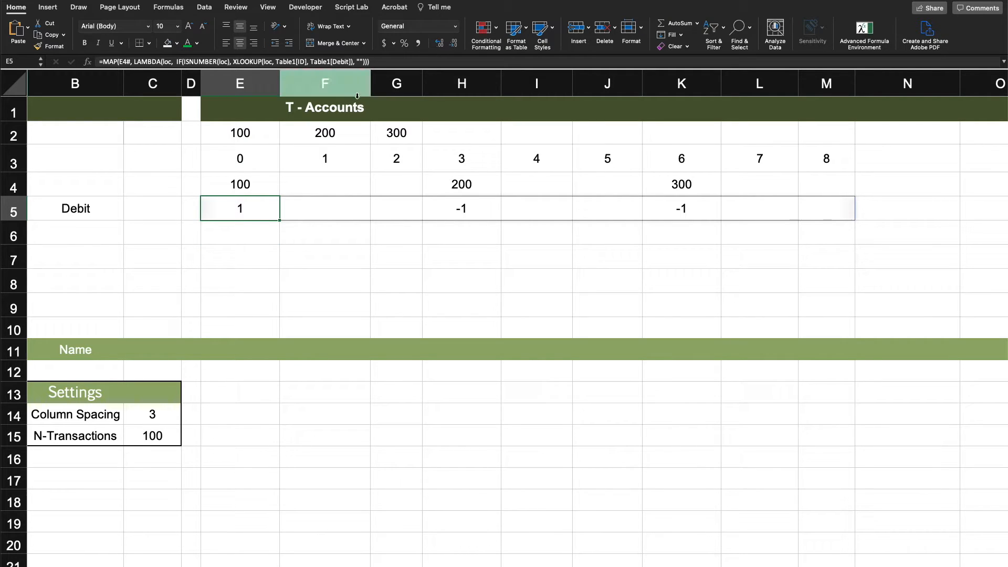
{"action": "key", "text": "F2"}
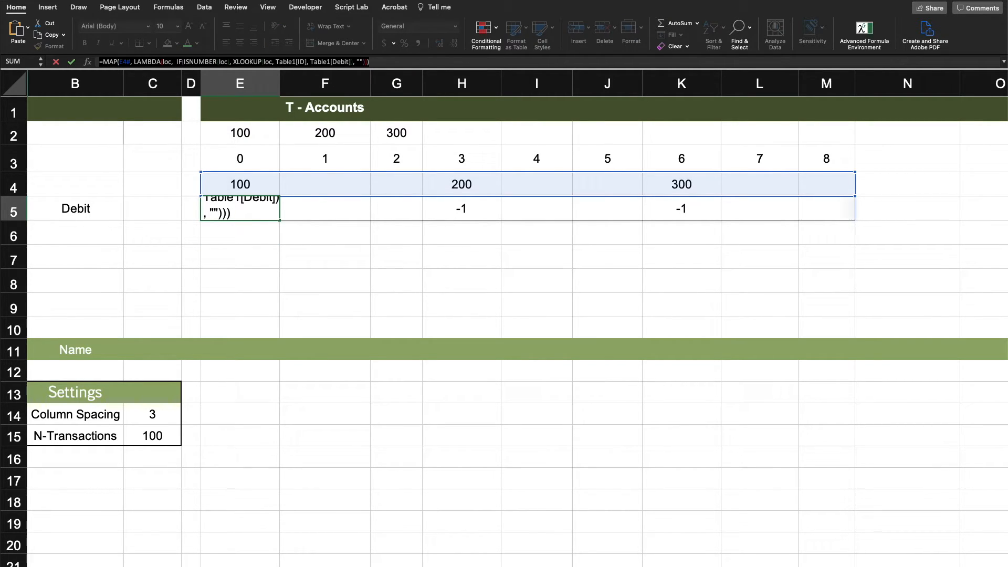
{"action": "key", "text": "Escape"}
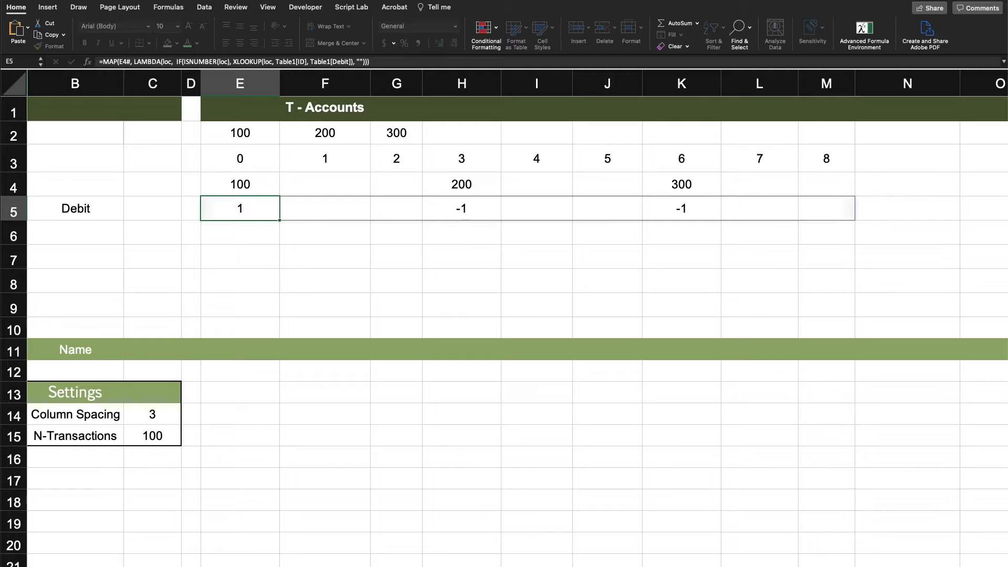
{"action": "left_click", "coordinate": [245, 350]}
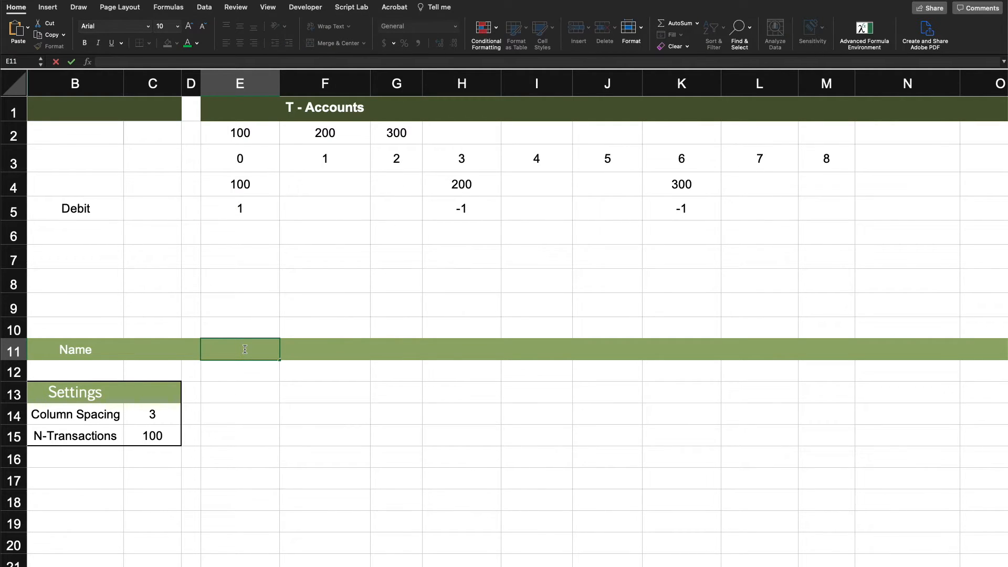
{"action": "double_click", "coordinate": [245, 349]}
- Change the XLOOKUP return array in the E11 formula to Table1[Account]
{"action": "left_click", "coordinate": [74, 360]}
{"action": "key", "text": "BackSpace"}
{"action": "key", "text": "BackSpace"}
{"action": "key", "text": "BackSpace"}
{"action": "key", "text": "BackSpace"}
{"action": "key", "text": "BackSpace"}
{"action": "type", "text": "ac"}
{"action": "key", "text": "Tab"}
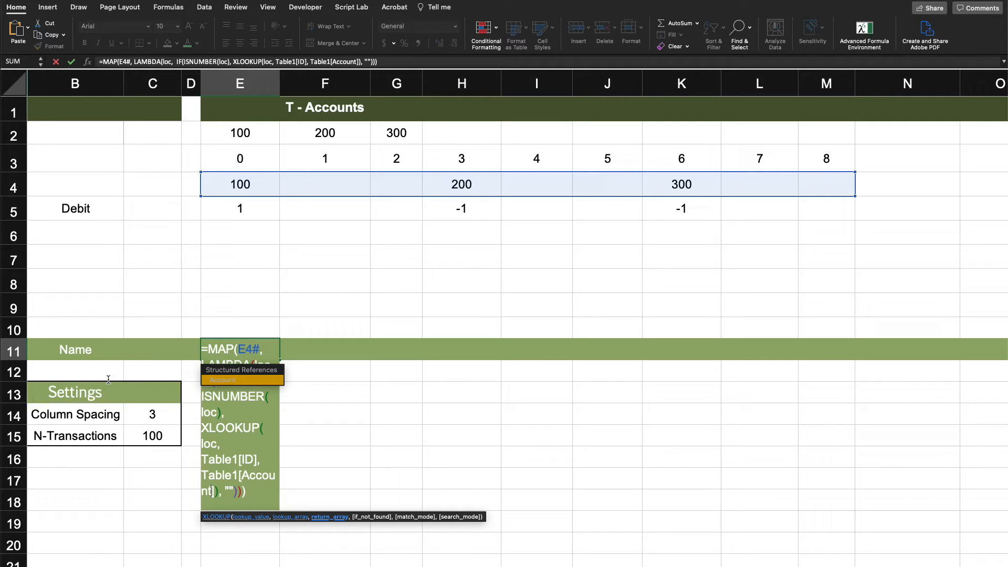
{"action": "key", "text": "Return"}
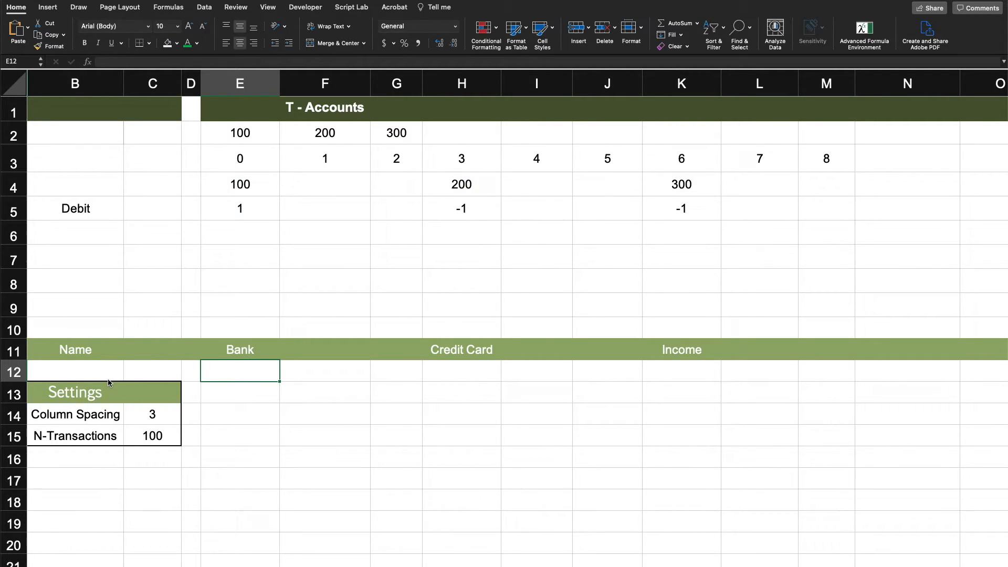
{"action": "left_click", "coordinate": [322, 416]}
{"action": "left_click", "coordinate": [230, 351]}
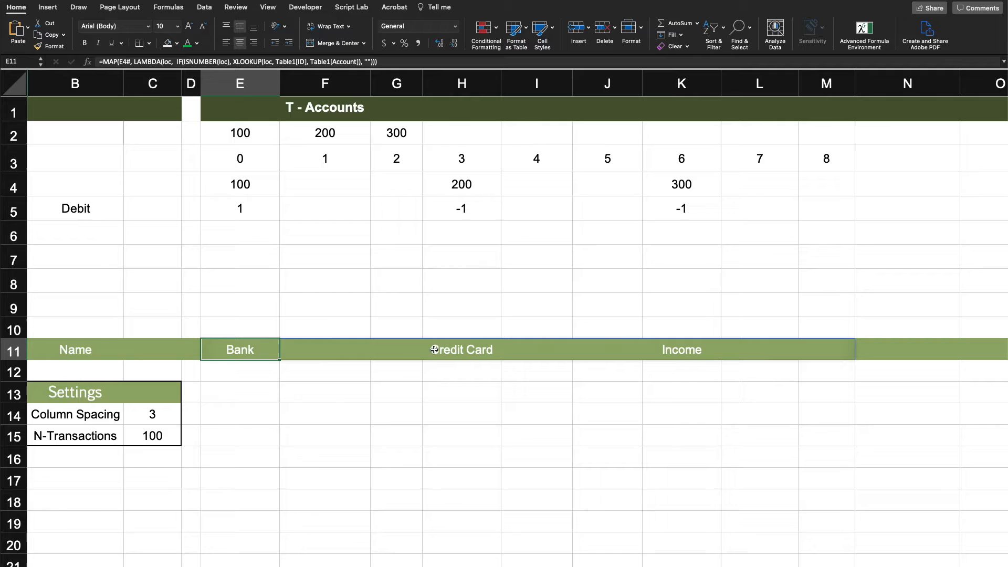
{"action": "left_click", "coordinate": [450, 350]}
{"action": "left_click", "coordinate": [700, 355]}
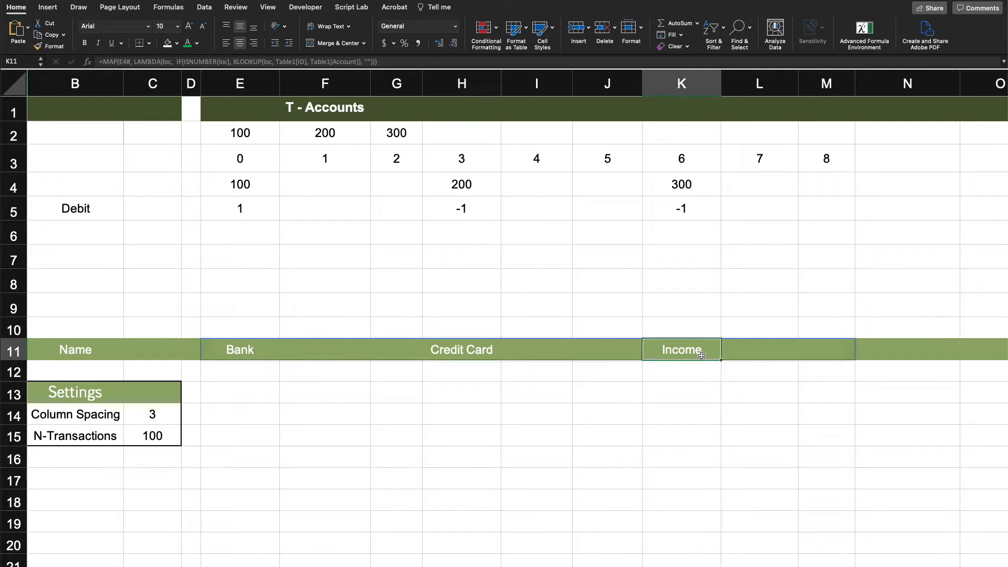
{"action": "left_click", "coordinate": [255, 209]}
- Enter the row label Debit/Credit in B12
{"action": "left_click", "coordinate": [95, 366]}
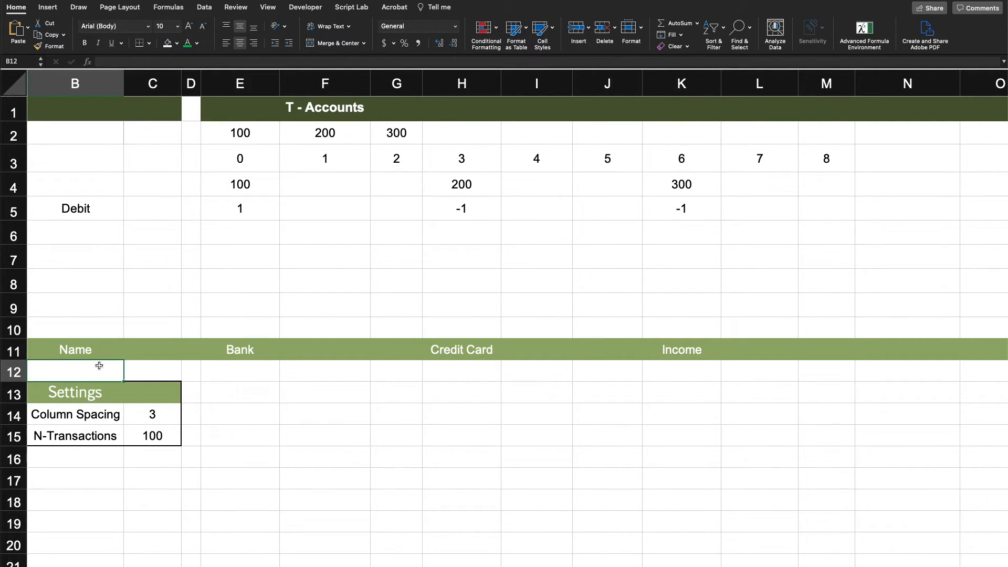
{"action": "type", "text": "Debit/Credit"}
{"action": "key", "text": "Tab"}
- Start a MAP formula in E12 over the spilled Debit row E5# with a LAMBDA as its function
{"action": "key", "text": "Tab"}
{"action": "key", "text": "Tab"}
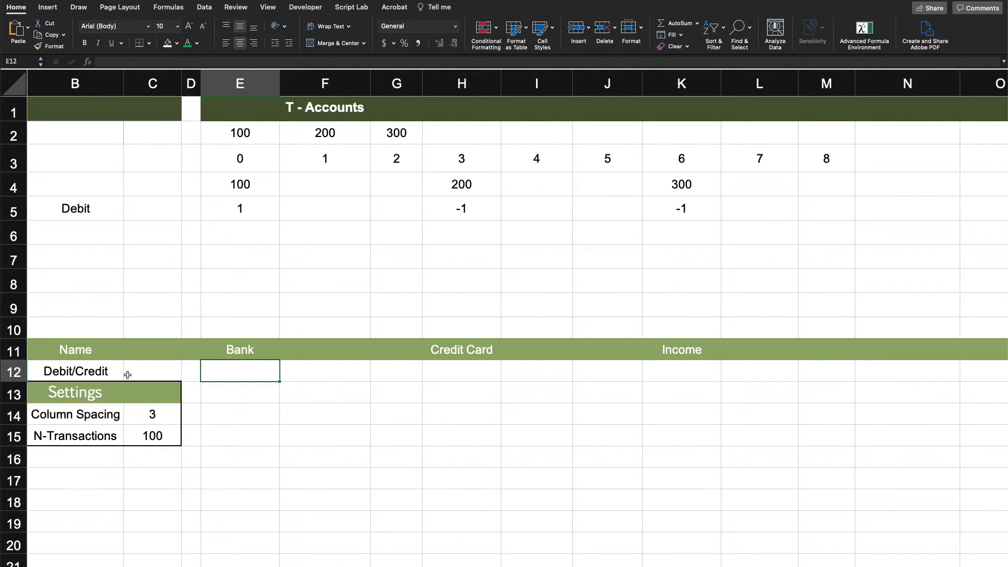
{"action": "type", "text": "=map"}
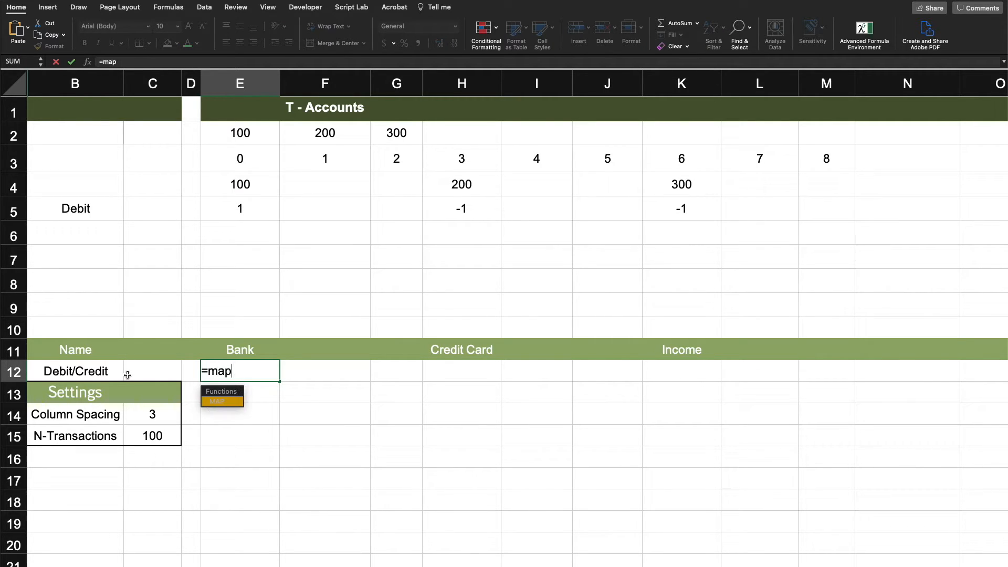
{"action": "key", "text": "Tab"}
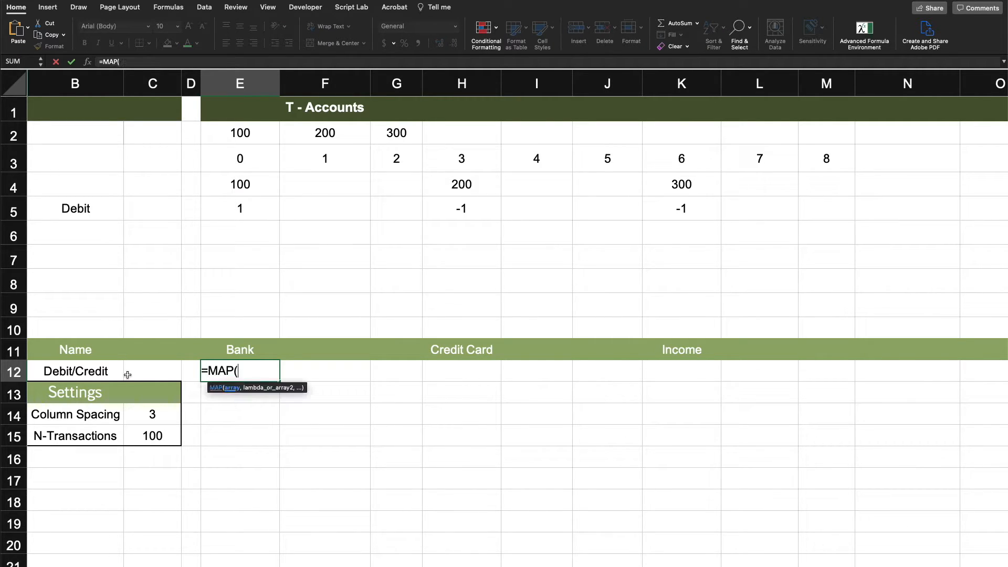
{"action": "left_click", "coordinate": [240, 207]}
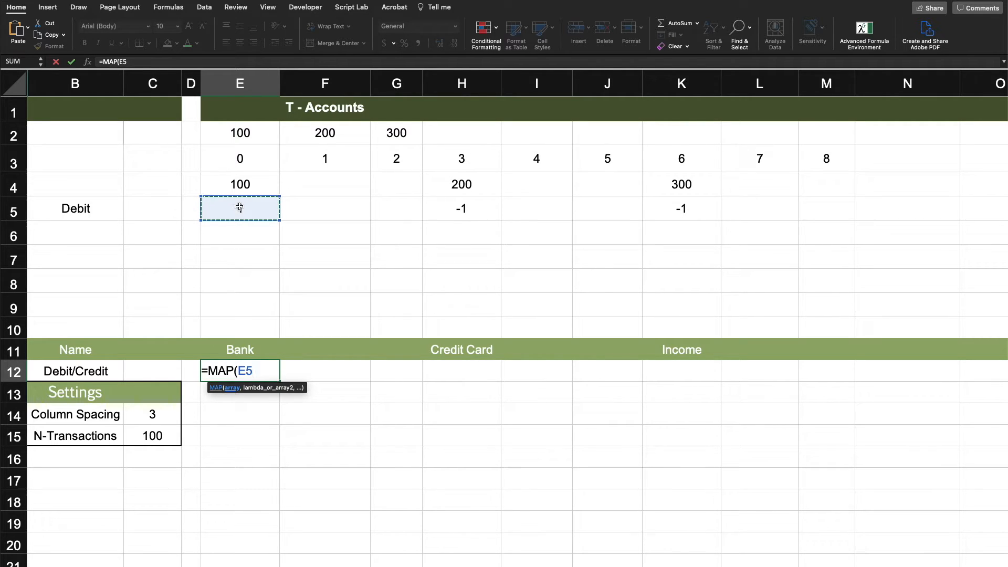
{"action": "type", "text": "#"}
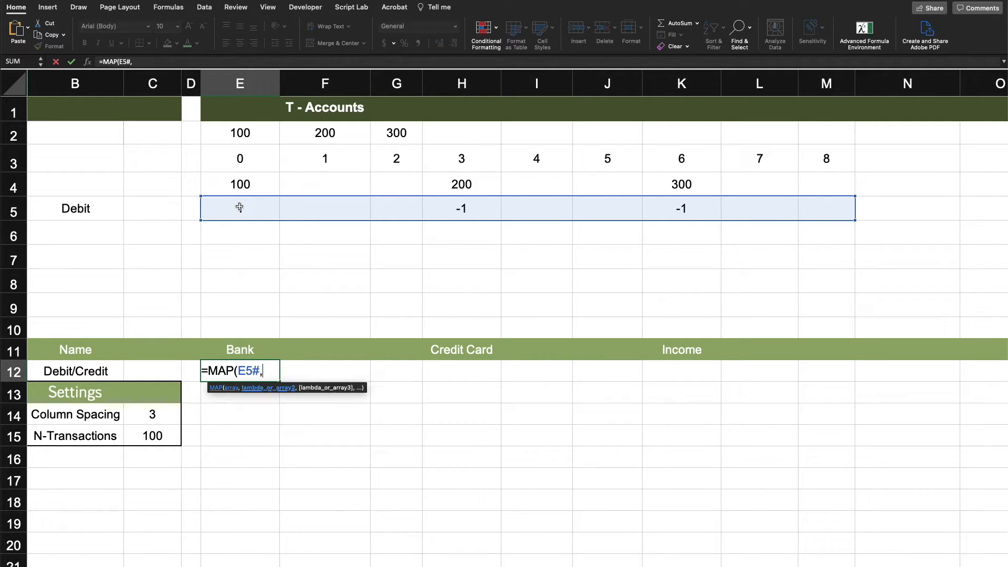
{"action": "type", "text": ", lam"}
{"action": "key", "text": "Tab"}
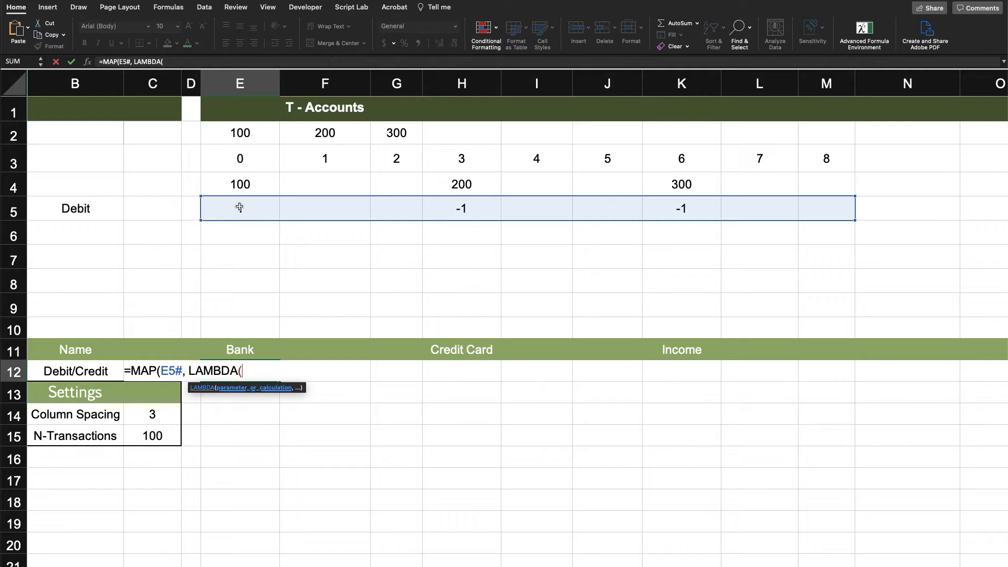
- Give the E12 LAMBDA the parameter loc and an IF(ISNUMBER(loc), loc, ...) test that returns loc when it is numeric
{"action": "type", "text": "i"}
{"action": "type", "text": "oc, i"}
{"action": "type", "text": "f"}
{"action": "key", "text": "Tab"}
{"action": "type", "text": "isn"}
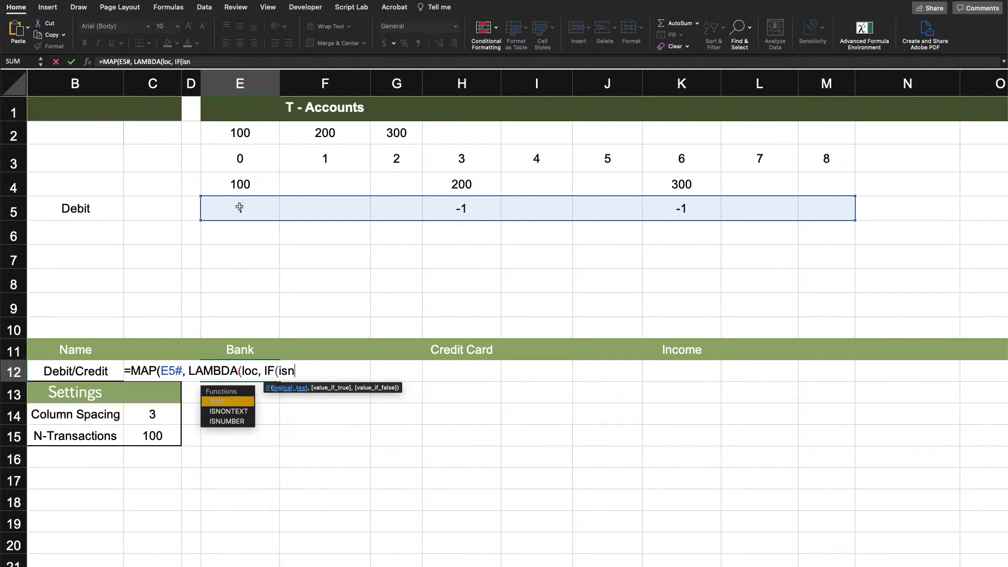
{"action": "key", "text": "Tab"}
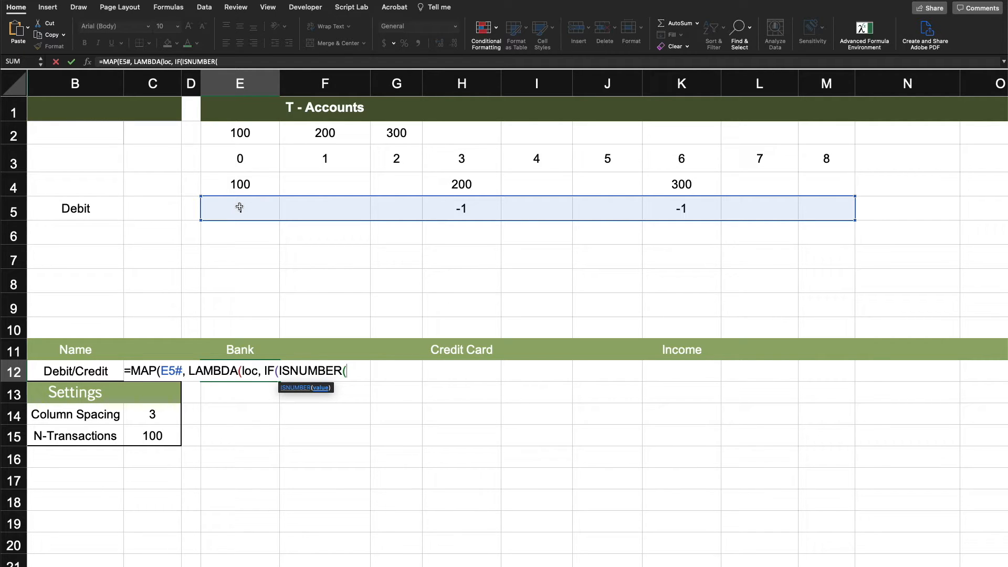
{"action": "type", "text": "loc"}
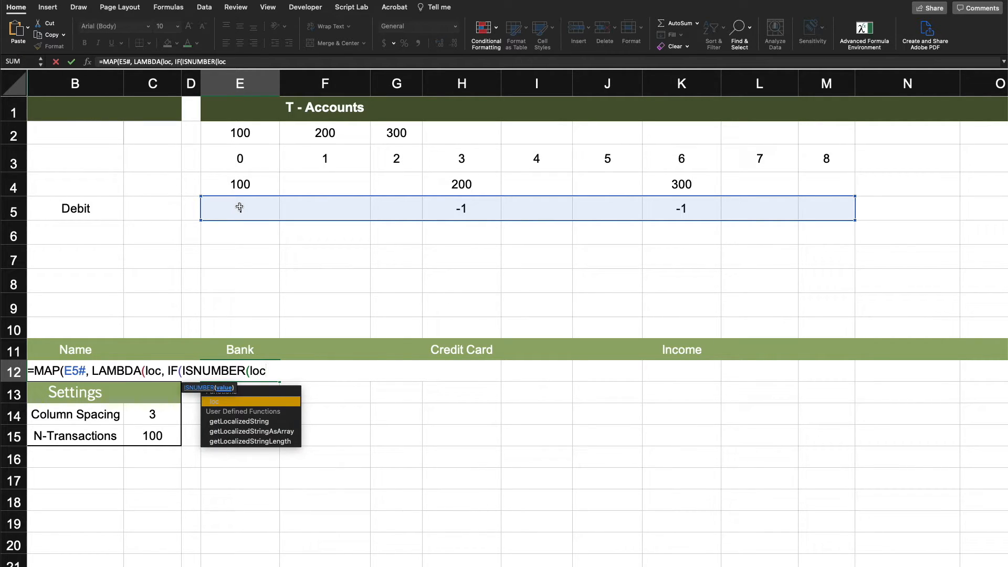
{"action": "type", "text": ")"}
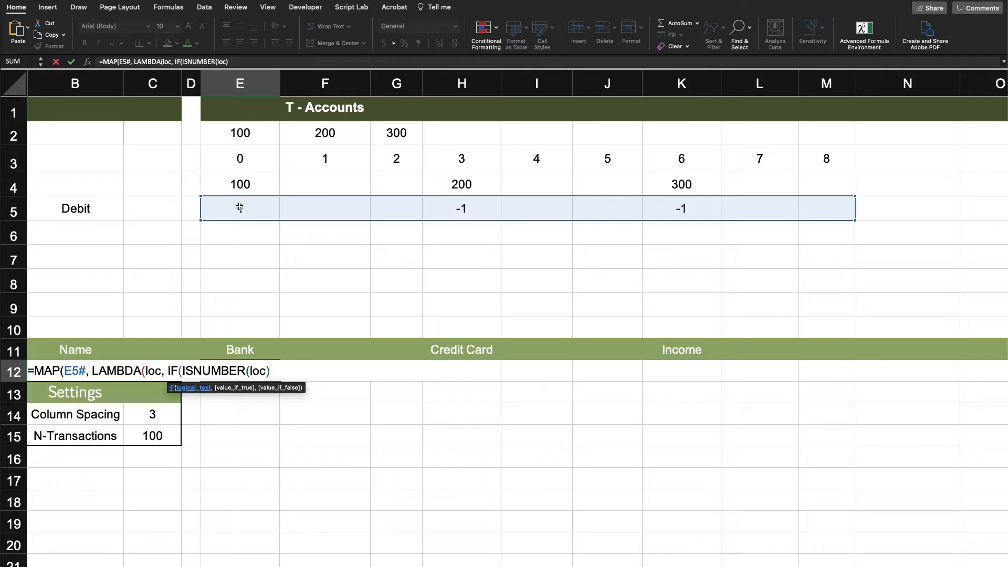
{"action": "type", "text": ", loc"}
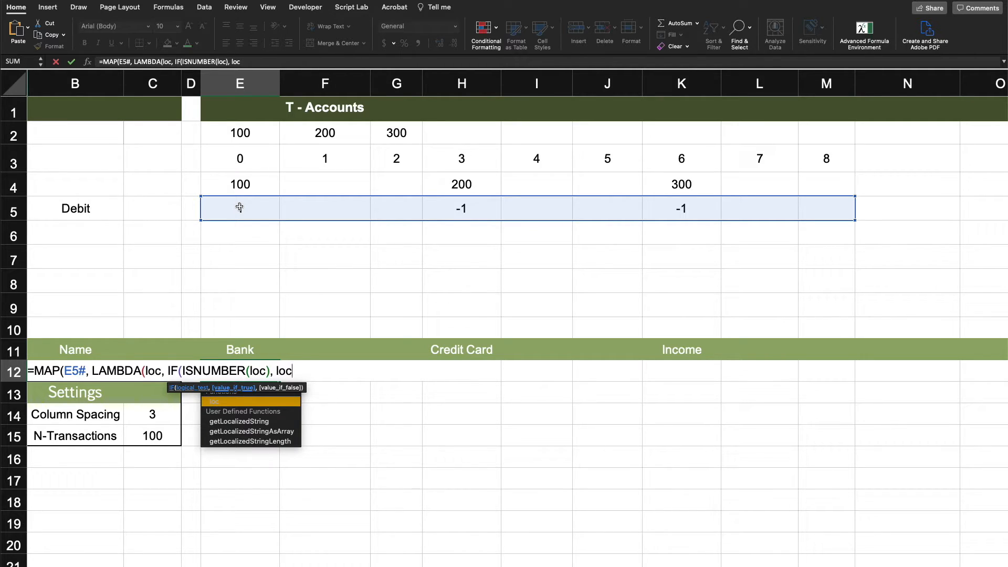
{"action": "type", "text": ","}
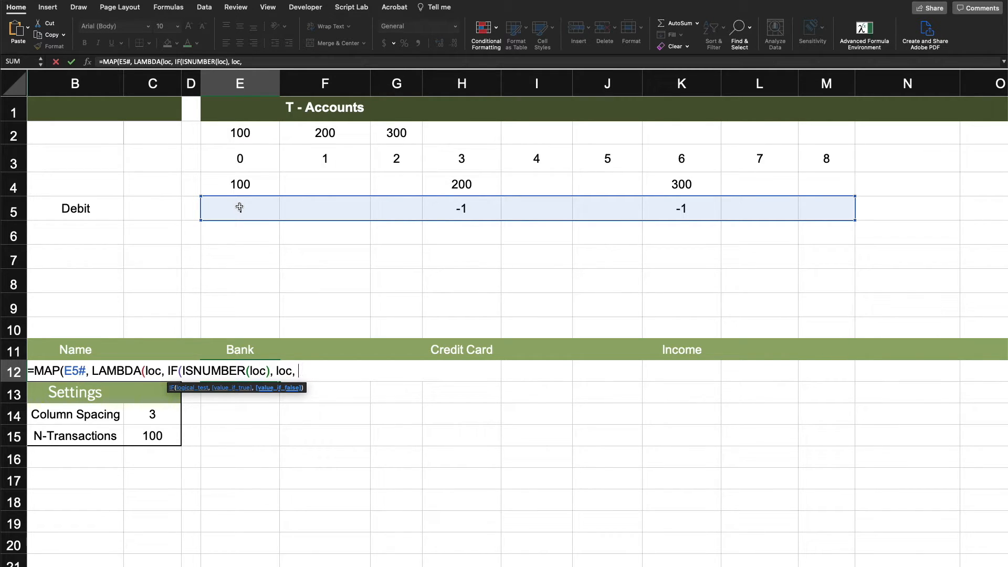
- Nest a second IF as the false result, testing ISNUMBER(OFFSET(loc, 0, -1)) for the cell one column before
{"action": "type", "text": " IF("}
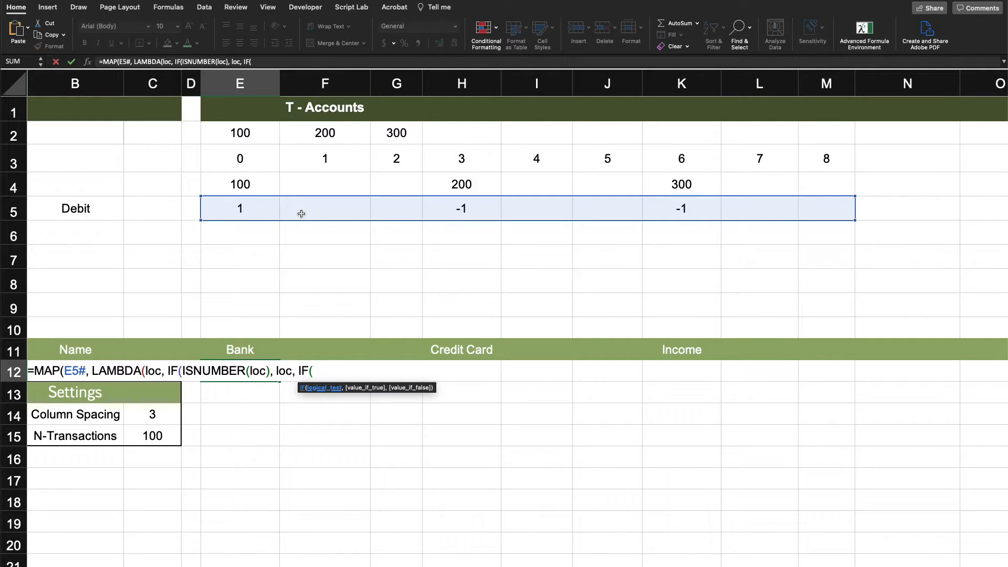
{"action": "type", "text": "isnu"}
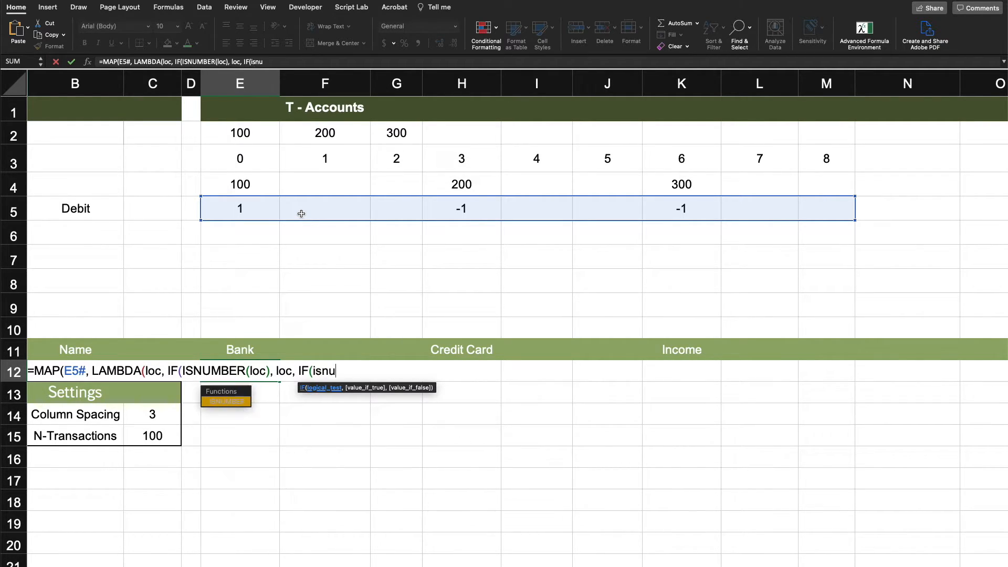
{"action": "key", "text": "Tab"}
{"action": "type", "text": "of"}
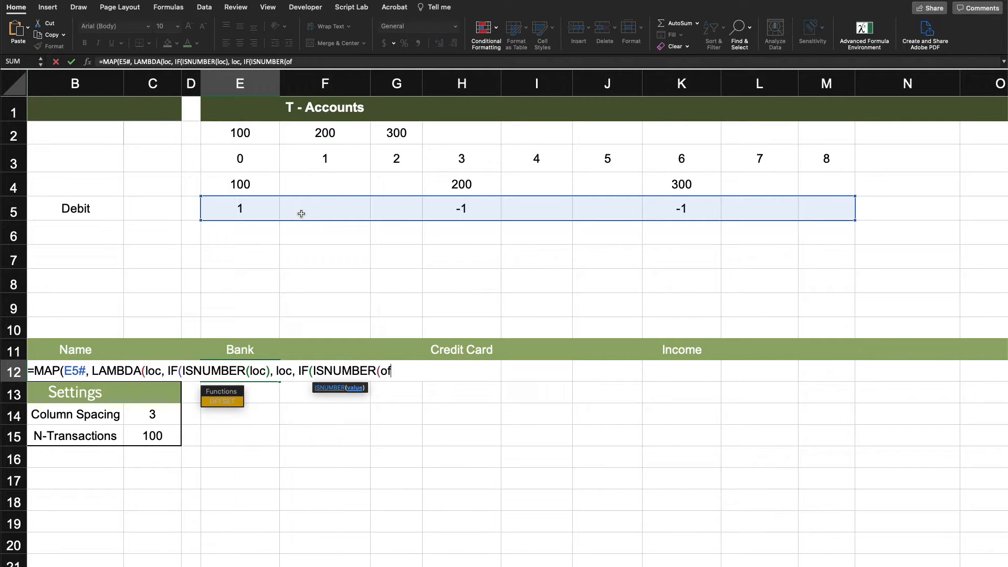
{"action": "key", "text": "Tab"}
{"action": "type", "text": "loc, "}
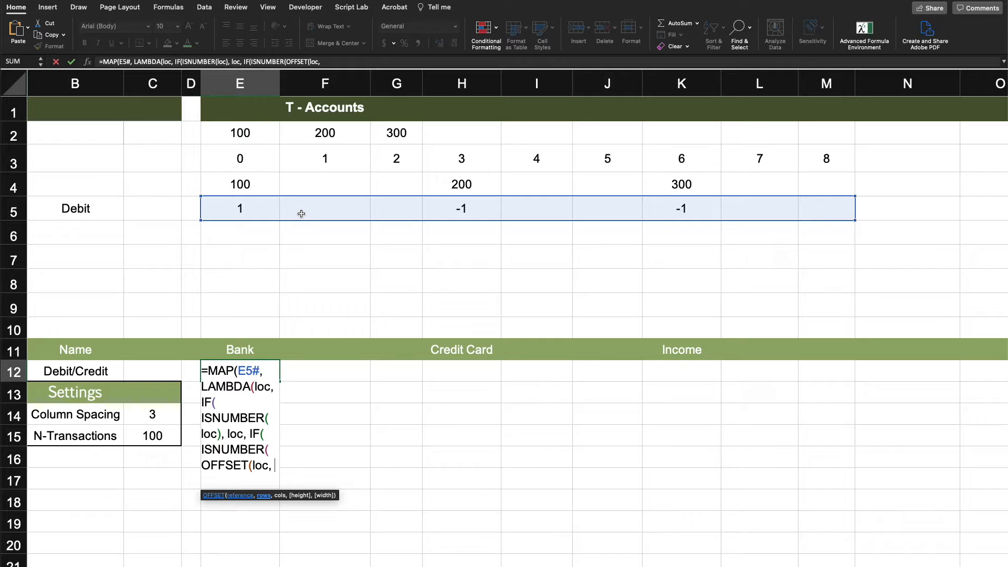
{"action": "type", "text": "0, -1))"}
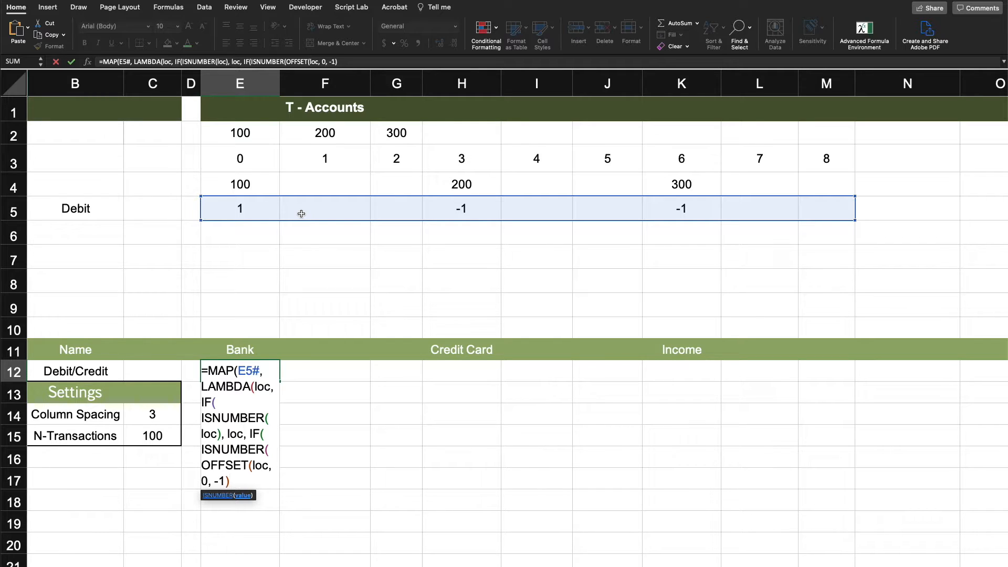
{"action": "type", "text": ","}
{"action": "key", "text": "BackSpace"}
{"action": "type", "text": "), "}
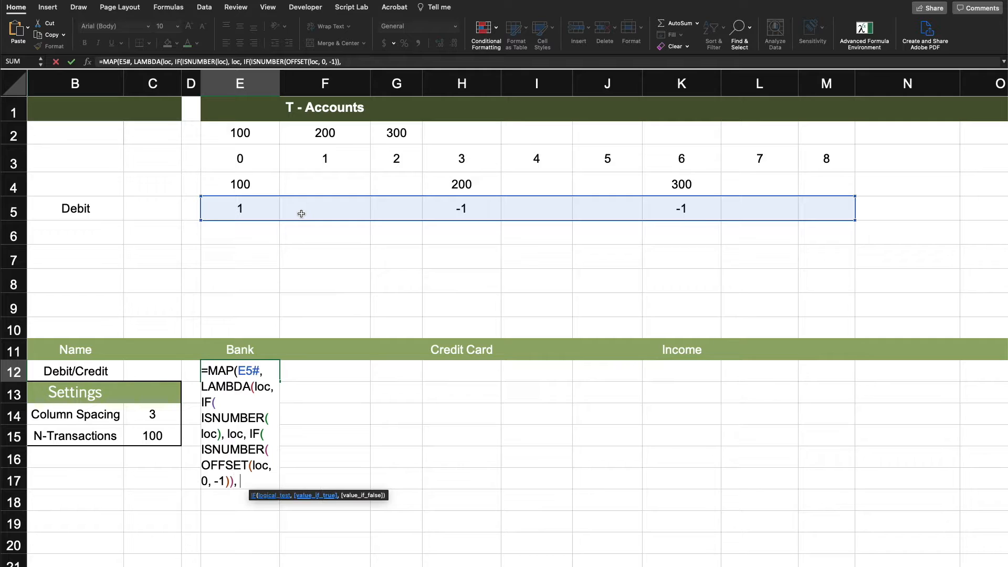
- Return -OFFSET(loc, 0, -1) when the nested test is true and "" otherwise, and complete the E12 MAP formula
{"action": "type", "text": "-off"}
{"action": "key", "text": "Tab"}
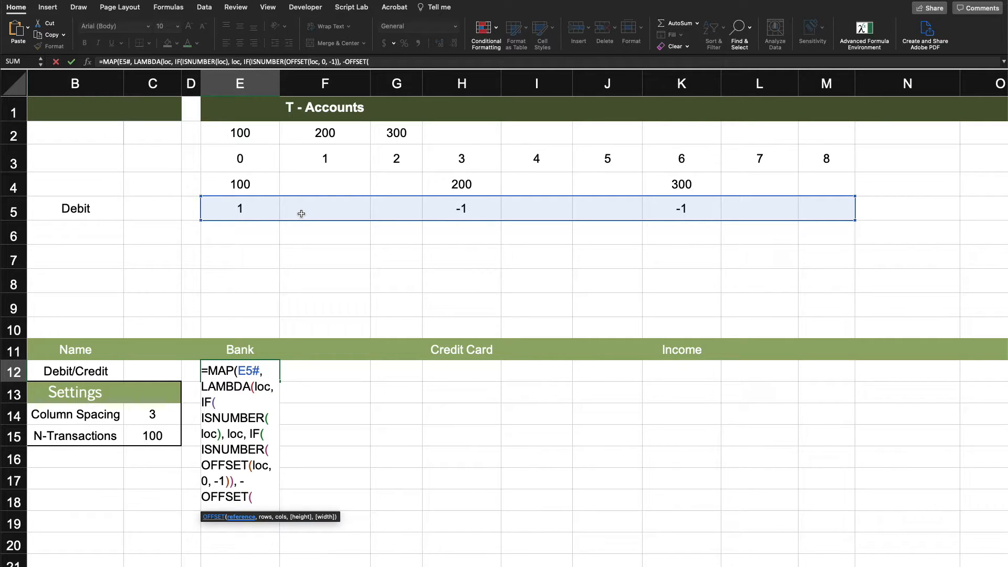
{"action": "type", "text": "loc, 0"}
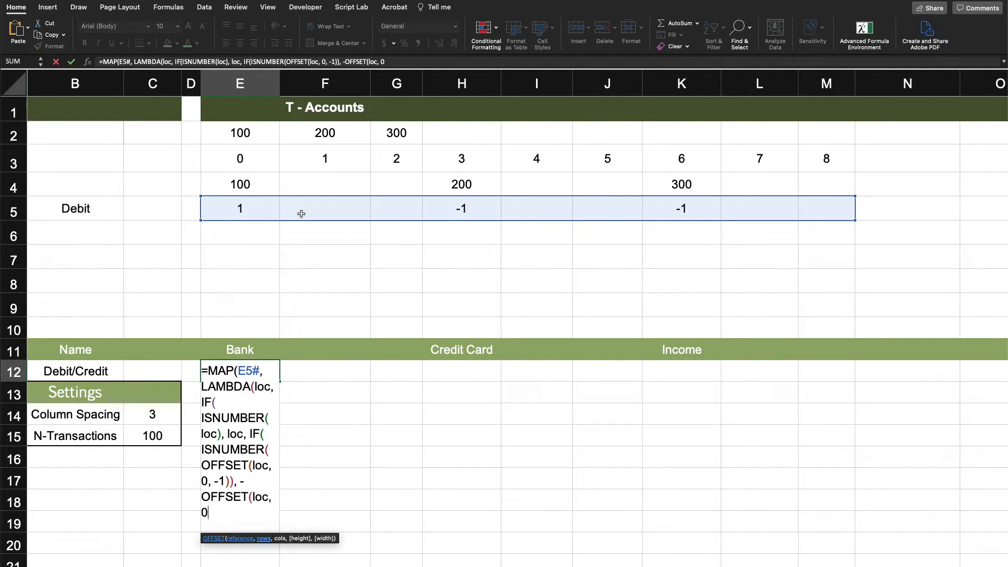
{"action": "type", "text": ", -1),"}
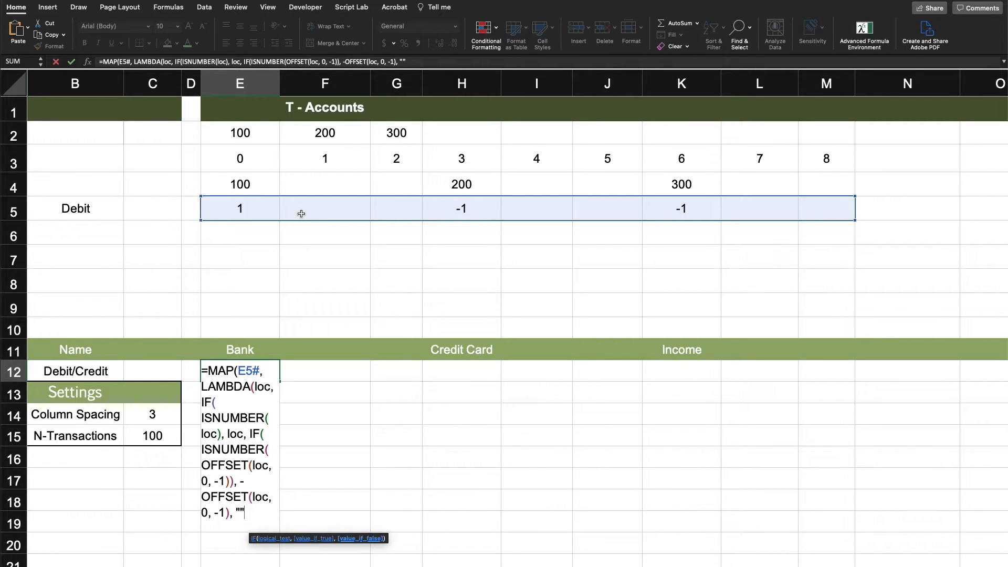
{"action": "type", "text": ")"}
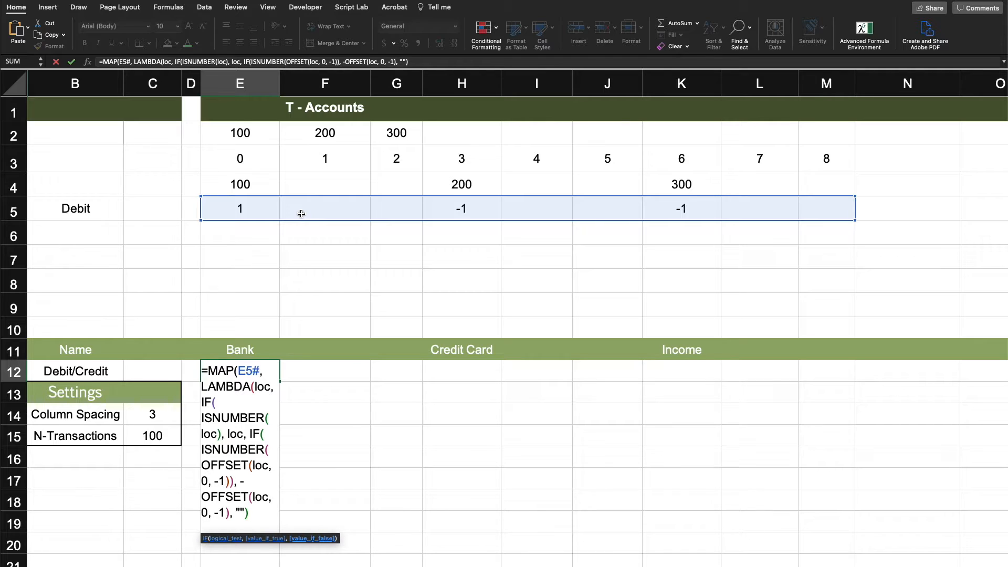
{"action": "type", "text": "))"}
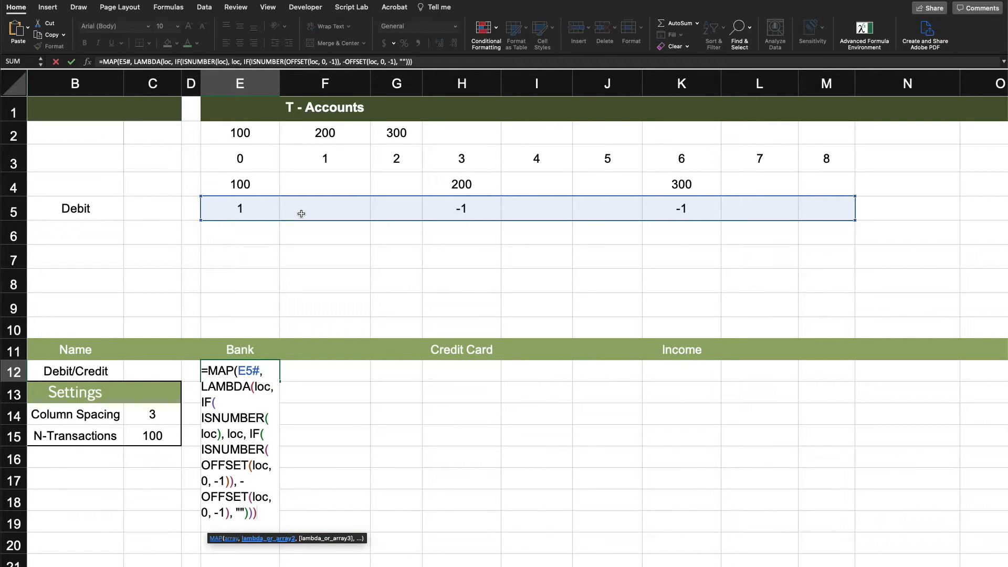
{"action": "type", "text": ")"}
{"action": "key", "text": "Return"}
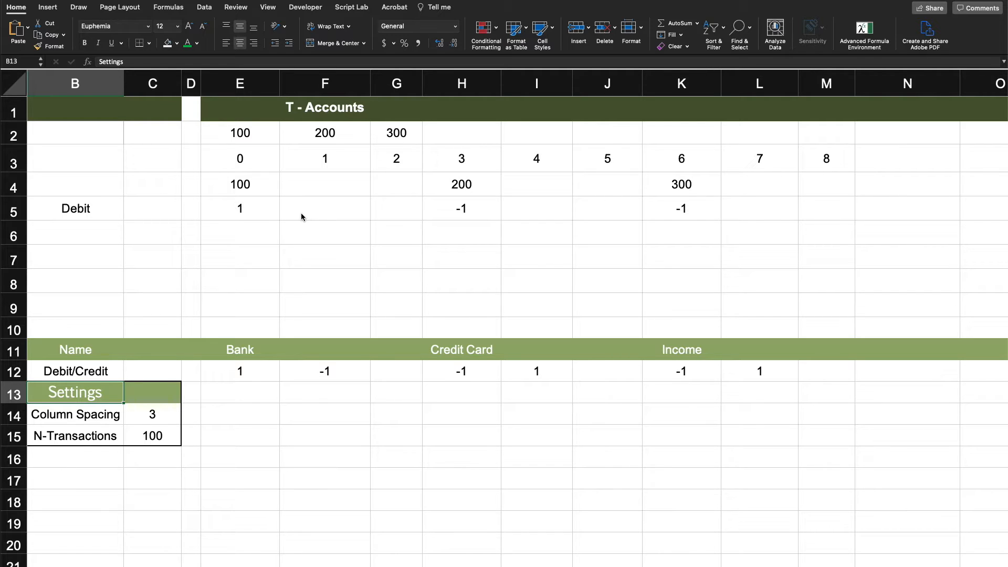
- Set the font colour of the entire Debit/Credit row 12 to green
{"action": "left_click", "coordinate": [447, 411]}
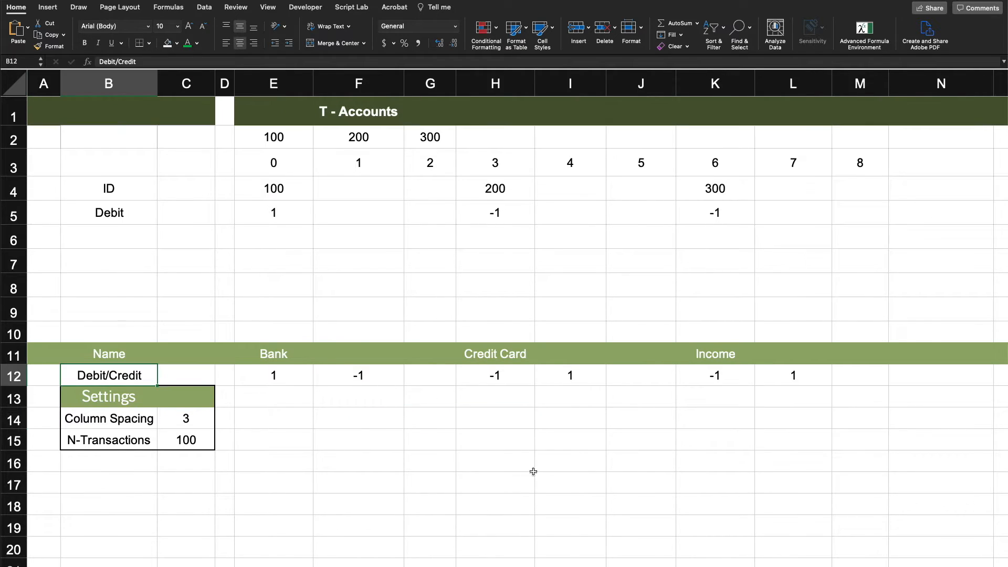
{"action": "left_click", "coordinate": [583, 449]}
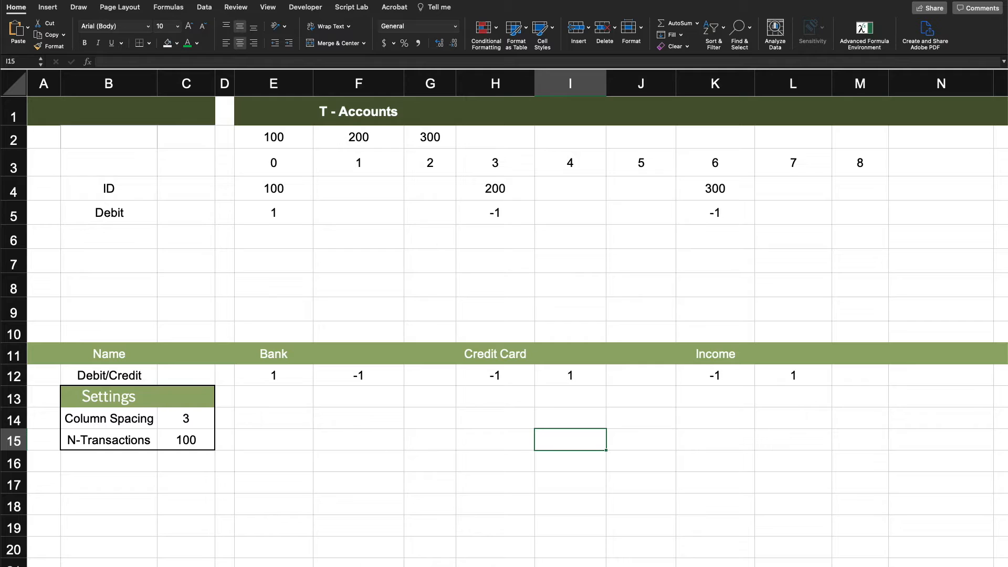
{"action": "left_click", "coordinate": [11, 375]}
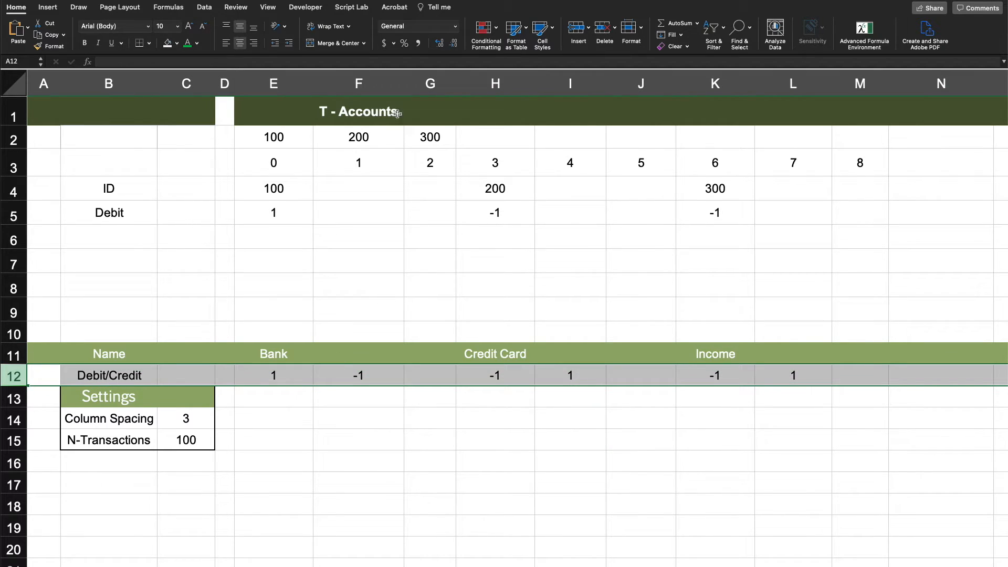
{"action": "left_click", "coordinate": [188, 43]}
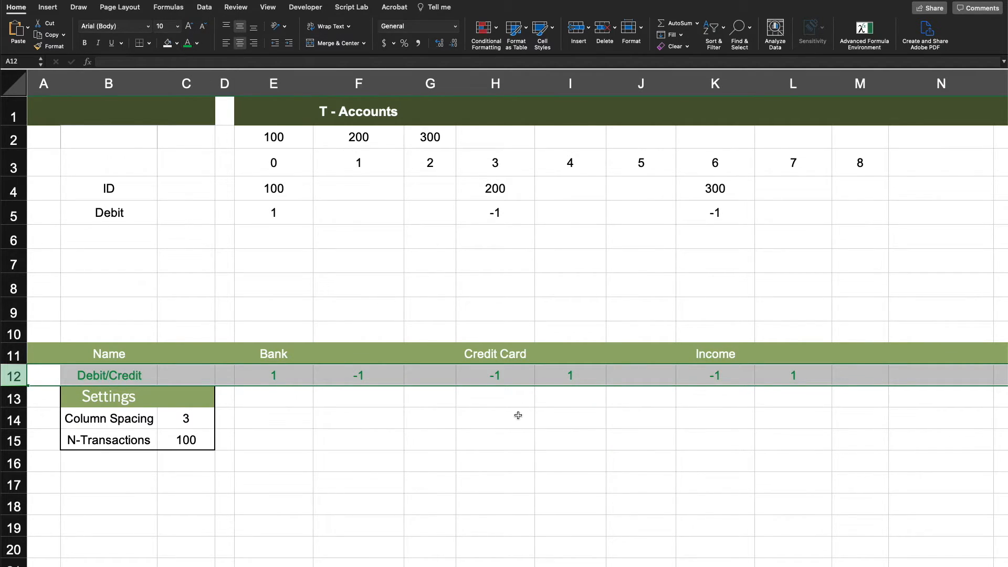
{"action": "left_click", "coordinate": [517, 416]}
{"action": "left_click", "coordinate": [418, 426]}
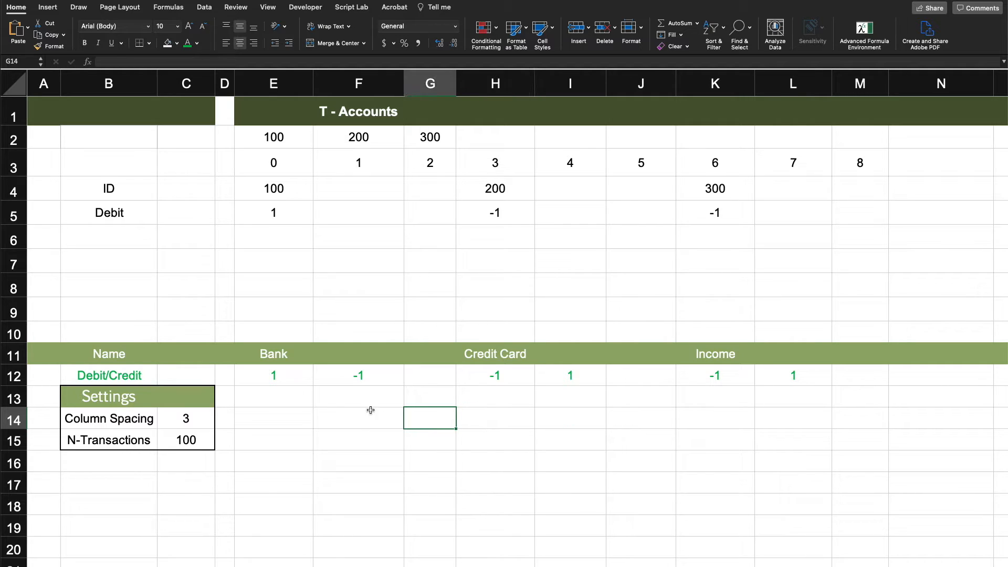
- Create a formula-based conditional formatting rule for E12 that checks whether the LEN of Name cell E11 is >0
{"action": "left_click", "coordinate": [293, 376]}
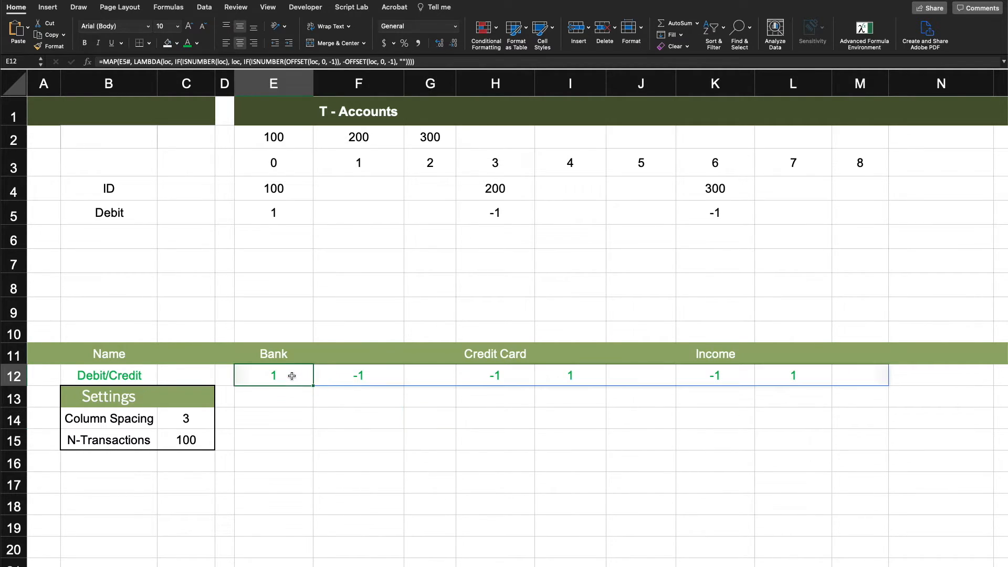
{"action": "left_click", "coordinate": [492, 31]}
{"action": "mouse_move", "coordinate": [534, 46]}
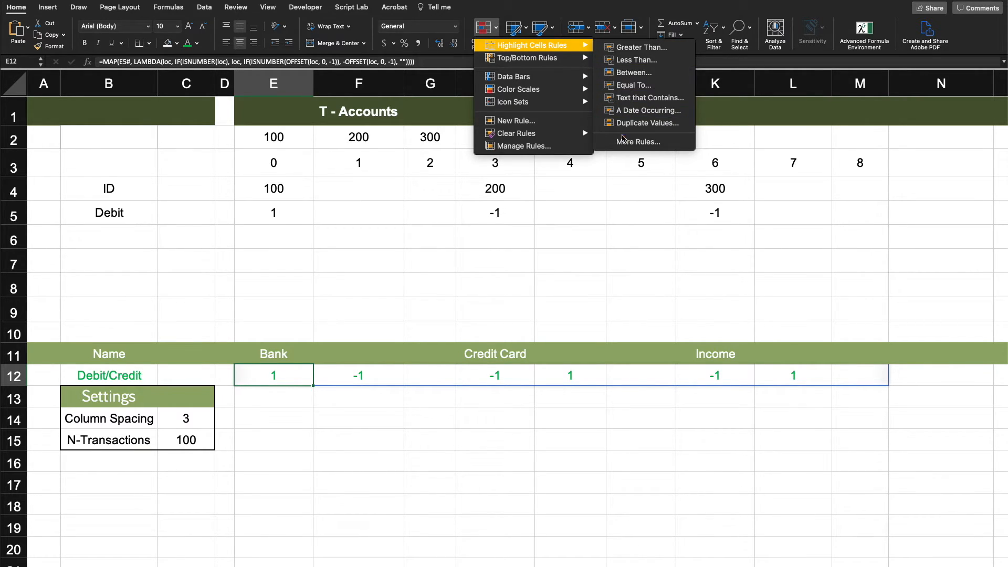
{"action": "left_click", "coordinate": [624, 142]}
{"action": "left_click", "coordinate": [422, 164]}
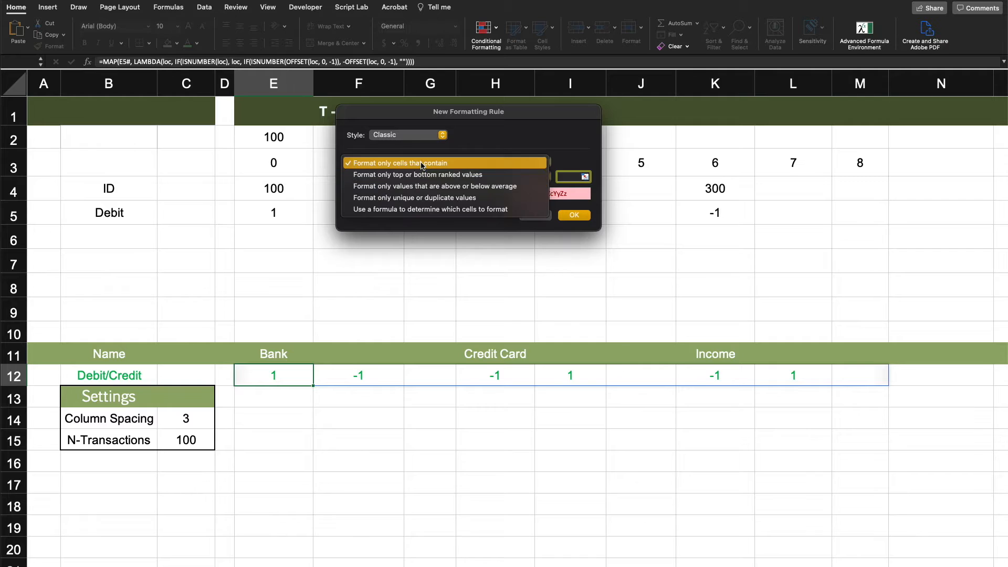
{"action": "left_click", "coordinate": [399, 209]}
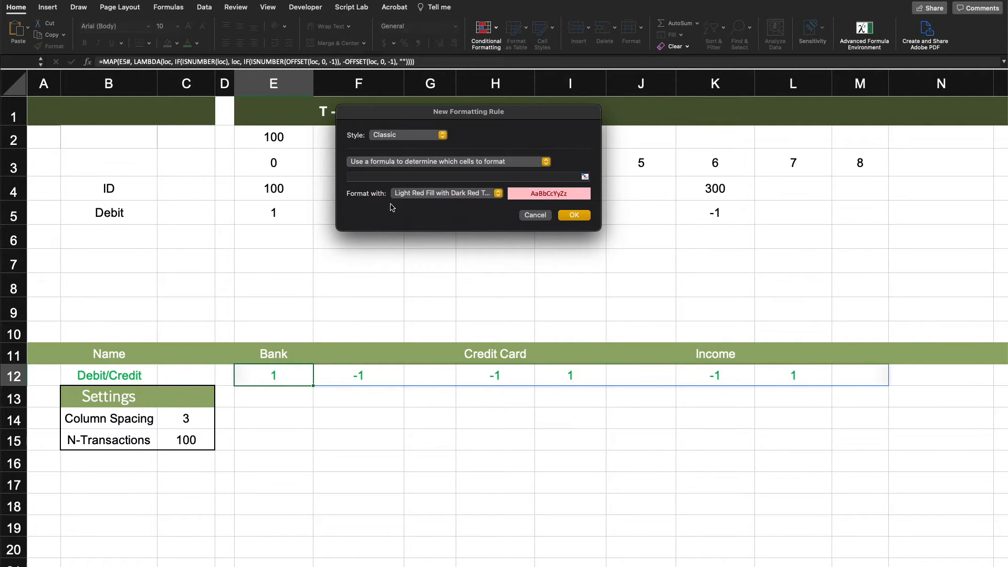
{"action": "left_click", "coordinate": [375, 179]}
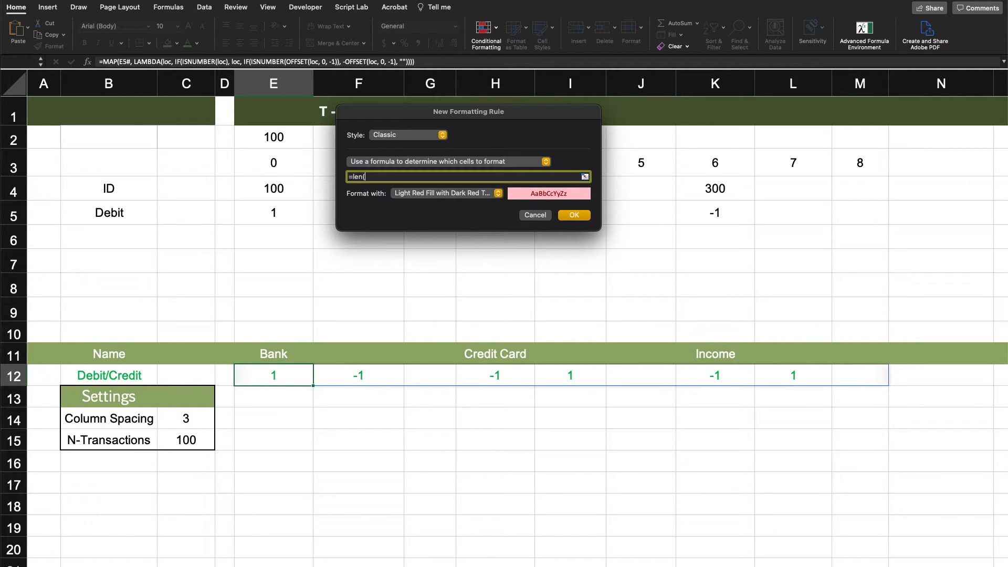
{"action": "left_click", "coordinate": [277, 352]}
{"action": "key", "text": "F4"}
{"action": "type", "text": ")>0"}
- Give the rule the custom number format "Debit (+"#,##0_);"Debit ("-#,### and apply it to E12
{"action": "left_click", "coordinate": [450, 197]}
{"action": "left_click", "coordinate": [434, 263]}
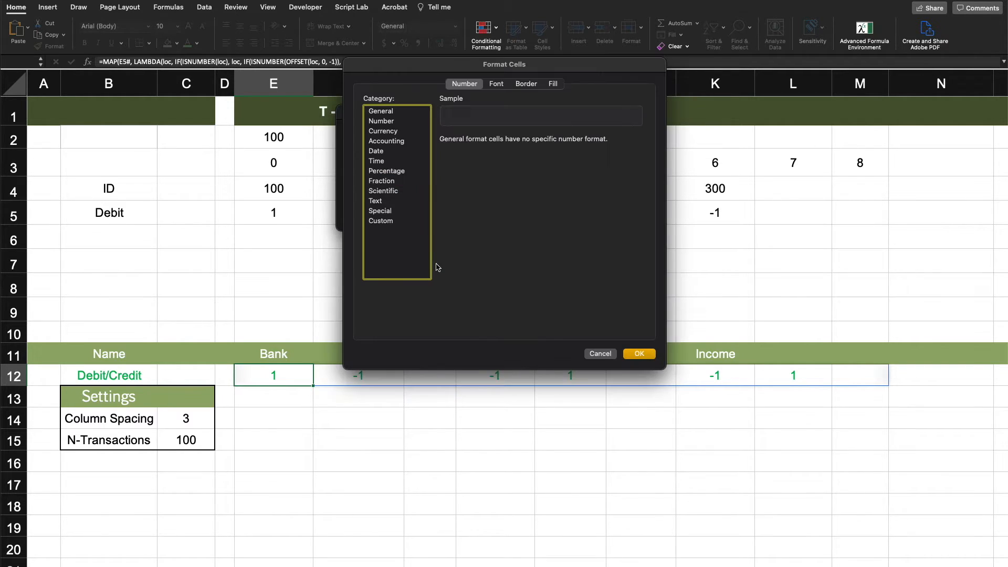
{"action": "left_click", "coordinate": [385, 223]}
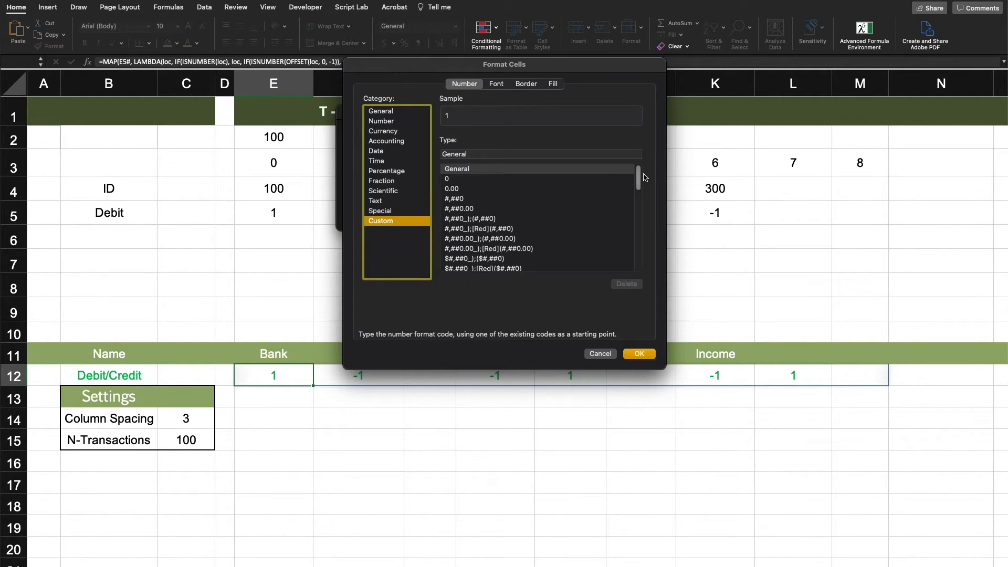
{"action": "left_click_drag", "start_coordinate": [639, 179], "coordinate": [634, 284]}
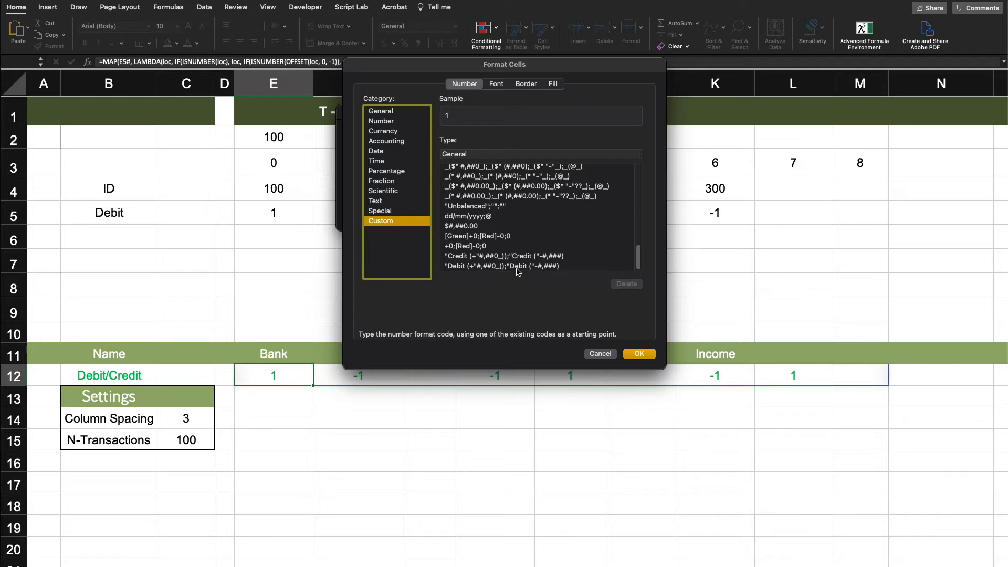
{"action": "left_click", "coordinate": [462, 267]}
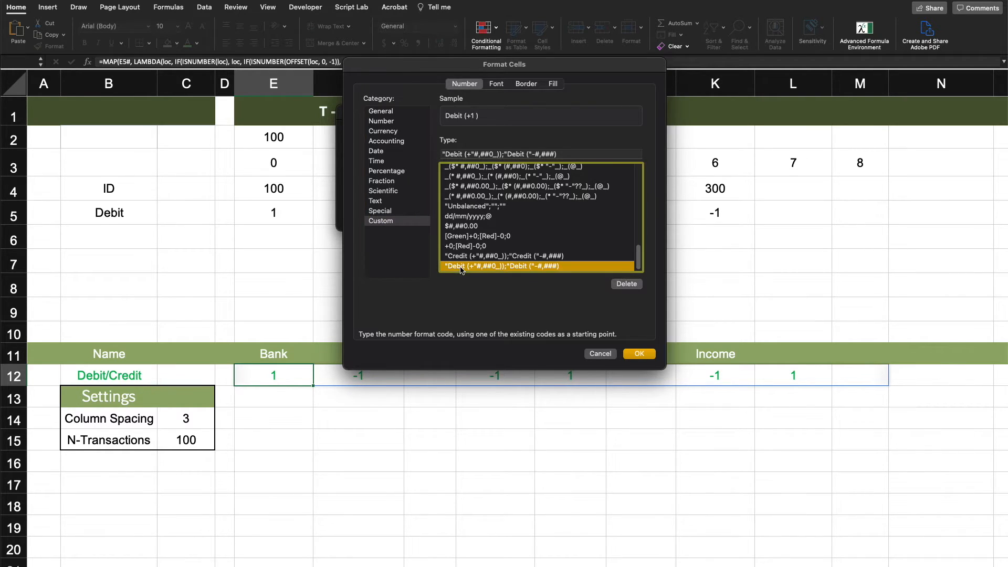
{"action": "left_click", "coordinate": [640, 355]}
{"action": "left_click", "coordinate": [572, 216]}
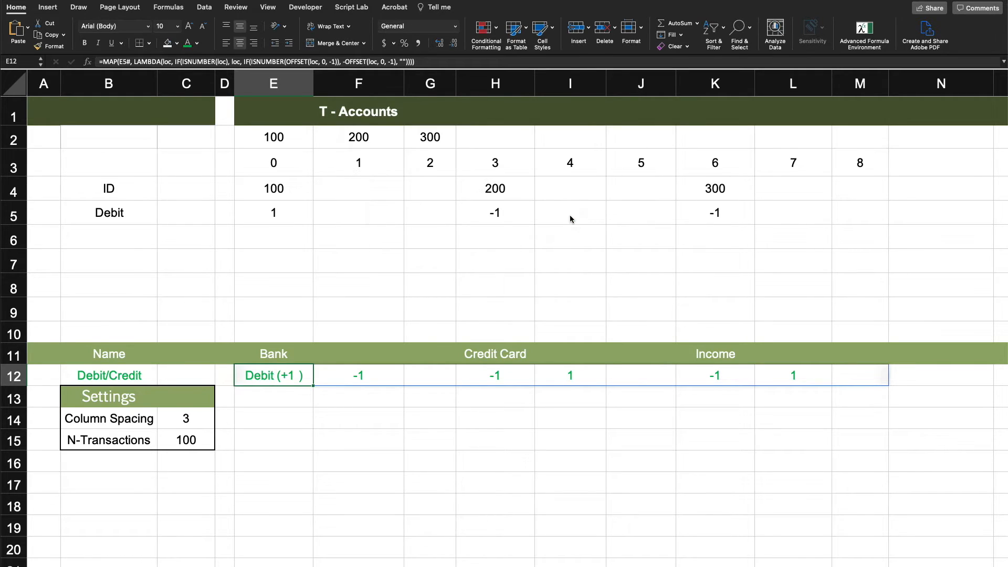
- Copy E12's formatting, including its conditional rule, to the whole of row 12
{"action": "left_click", "coordinate": [281, 412]}
{"action": "left_click", "coordinate": [284, 379]}
{"action": "left_click", "coordinate": [50, 45]}
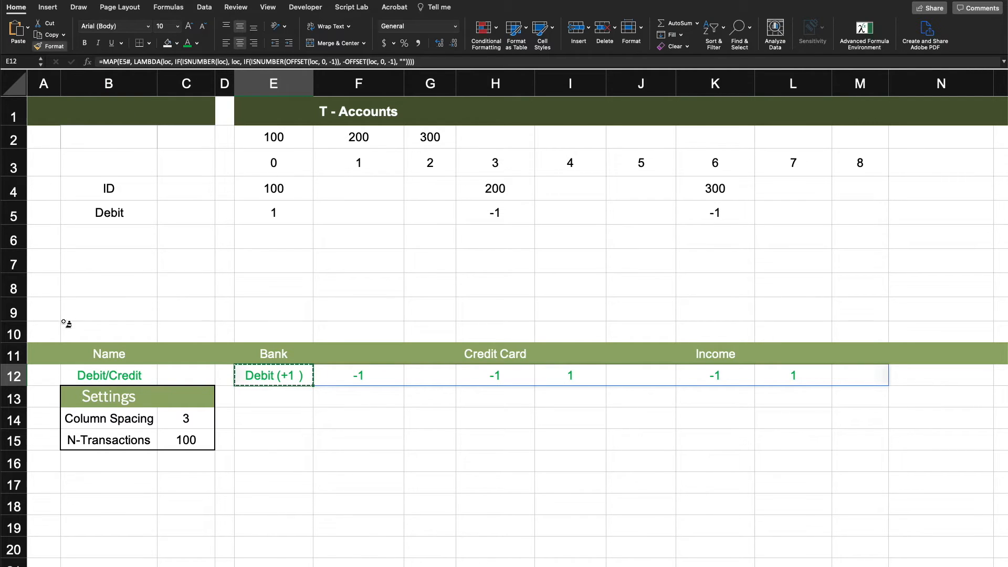
{"action": "left_click", "coordinate": [14, 377]}
{"action": "left_click", "coordinate": [451, 526]}
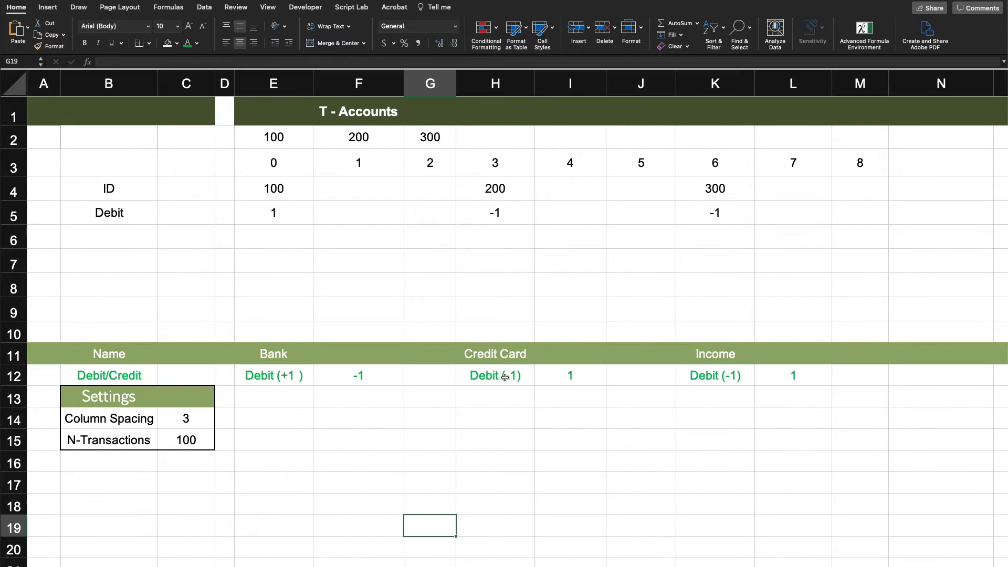
{"action": "left_click", "coordinate": [496, 374]}
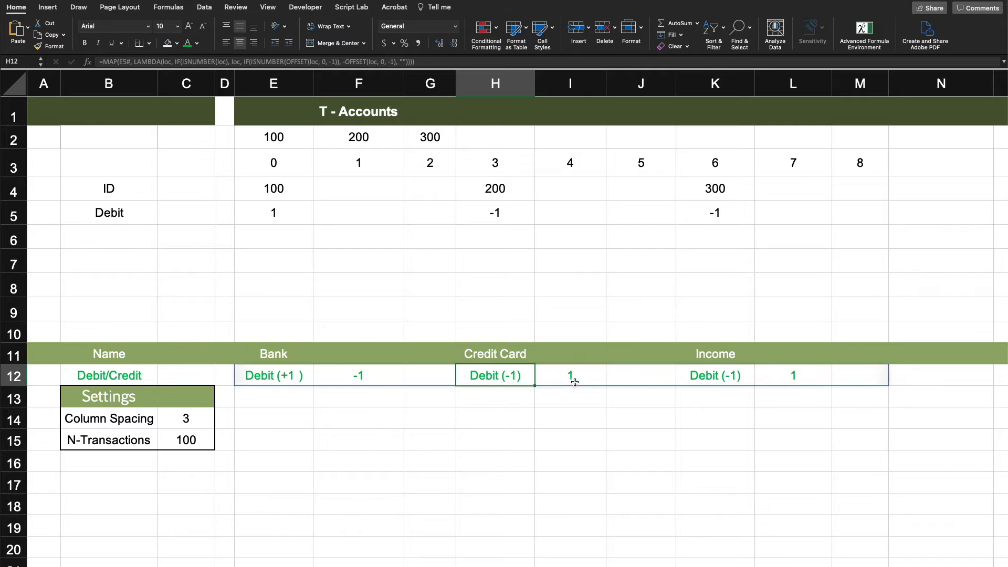
{"action": "left_click", "coordinate": [710, 378]}
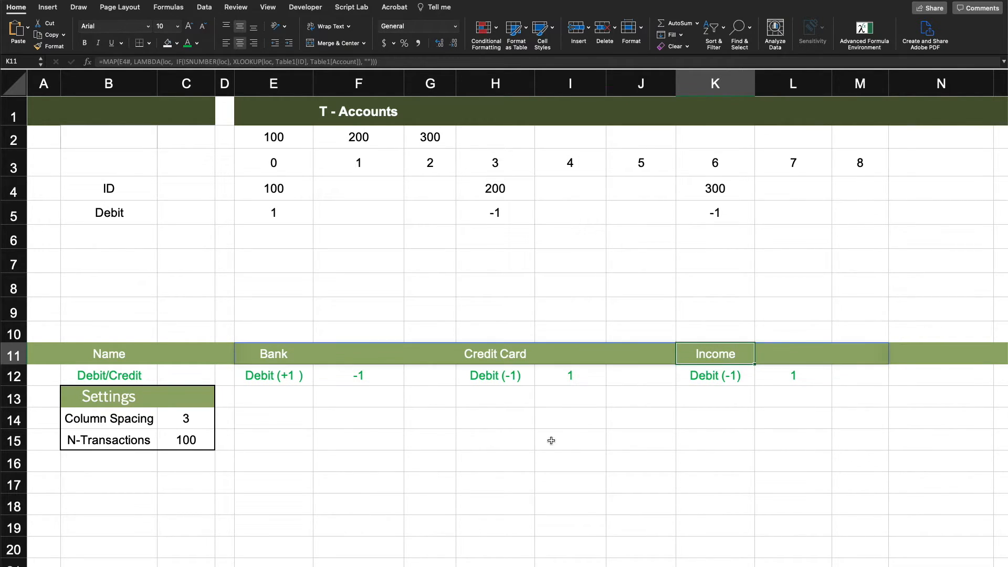
{"action": "left_click", "coordinate": [552, 440]}
{"action": "left_click", "coordinate": [357, 377]}
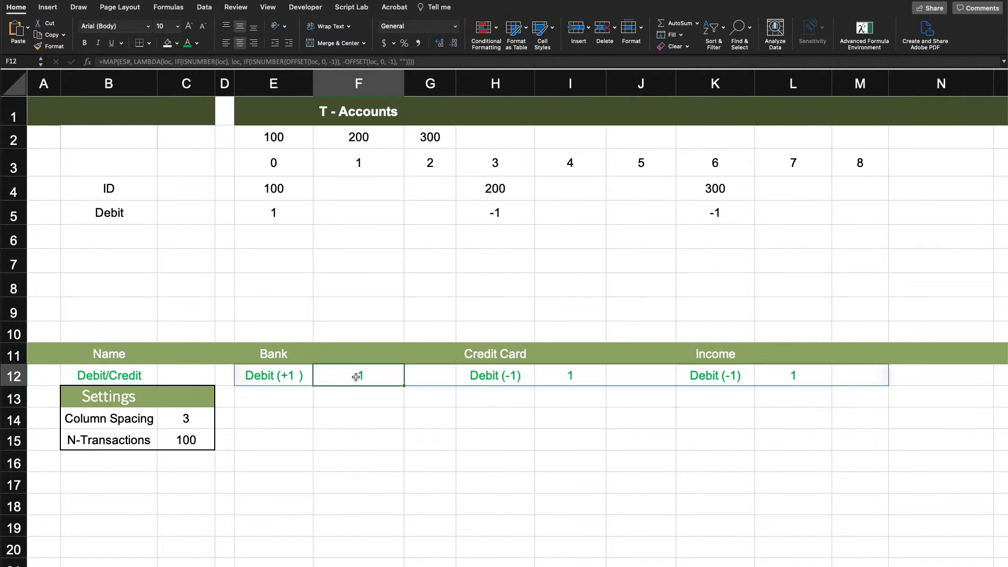
{"action": "left_click", "coordinate": [363, 430]}
- Create a formula-based conditional formatting rule for F12 that uses =len(E11) to check the Name cell above the Debit heading
{"action": "left_click", "coordinate": [362, 374]}
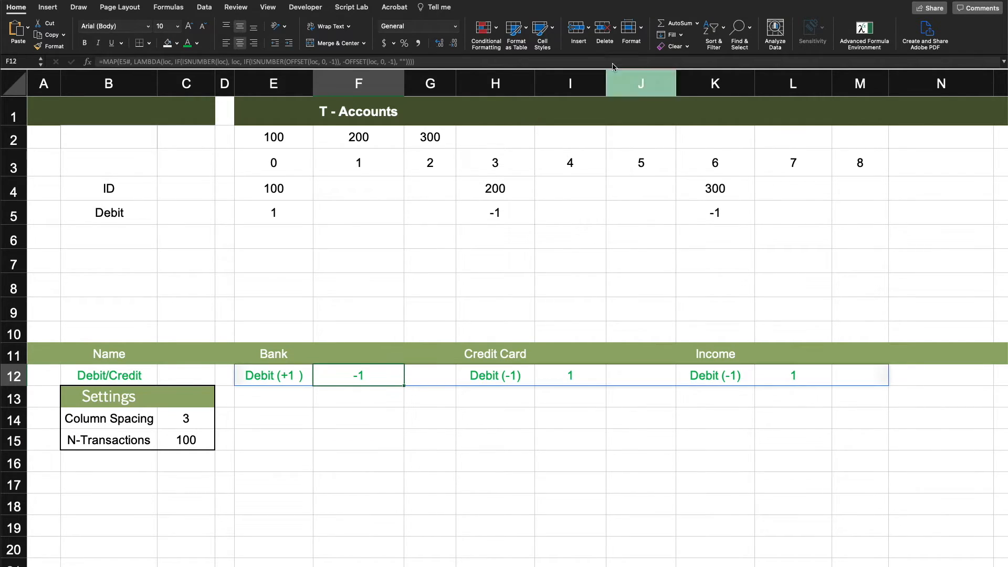
{"action": "left_click", "coordinate": [486, 30]}
{"action": "mouse_move", "coordinate": [524, 46]}
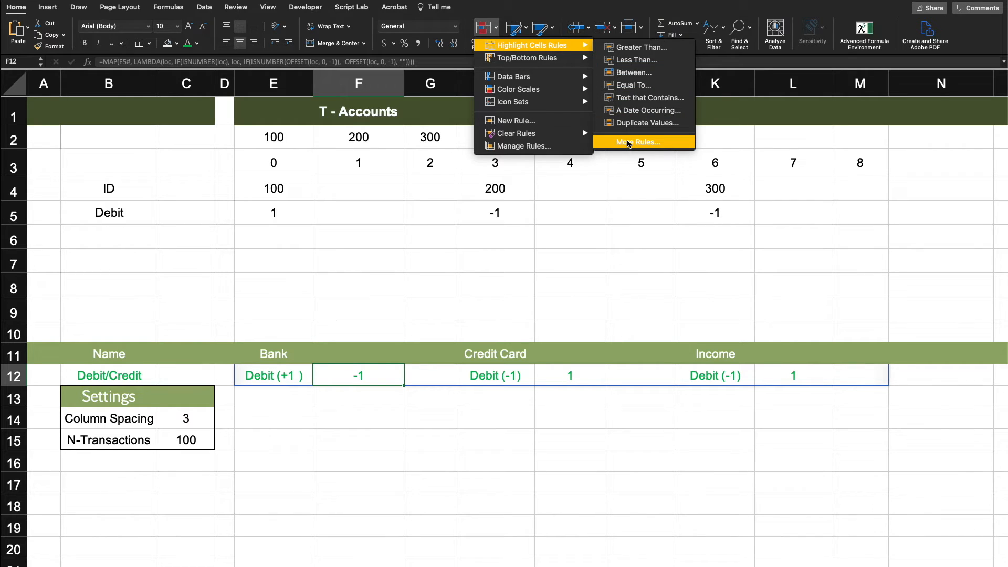
{"action": "left_click", "coordinate": [629, 144]}
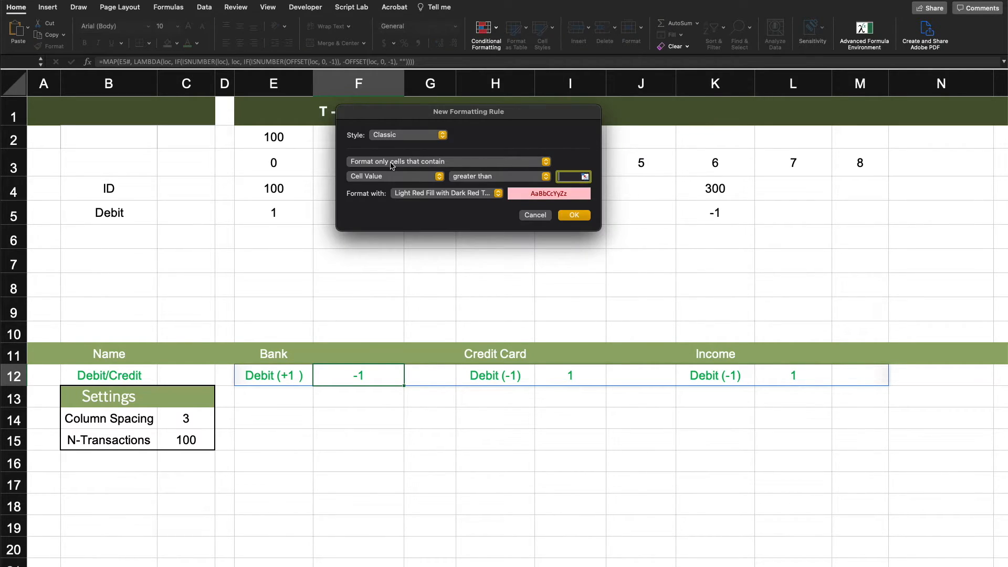
{"action": "left_click", "coordinate": [391, 163]}
{"action": "left_click", "coordinate": [384, 209]}
{"action": "left_click", "coordinate": [438, 176]}
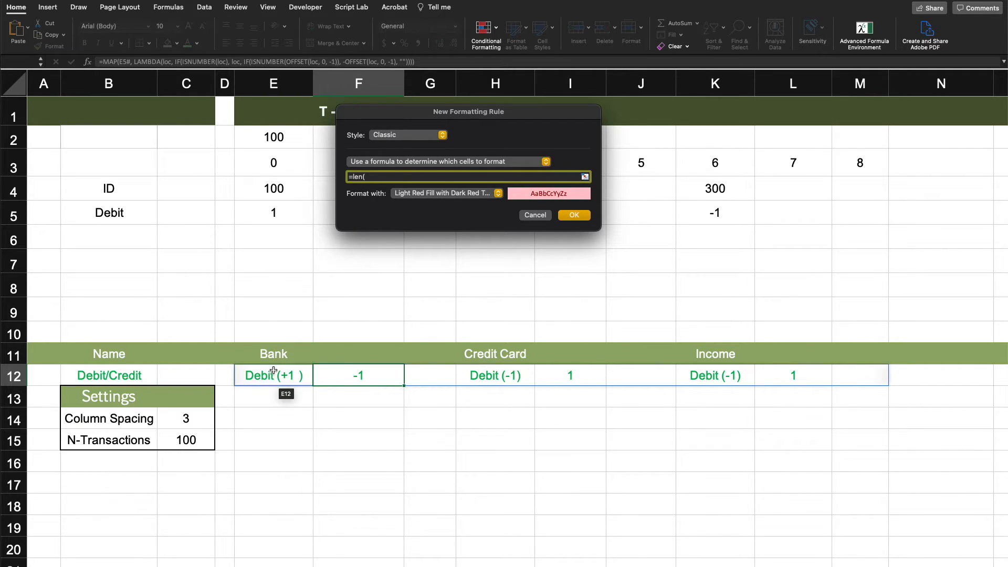
{"action": "left_click", "coordinate": [276, 355]}
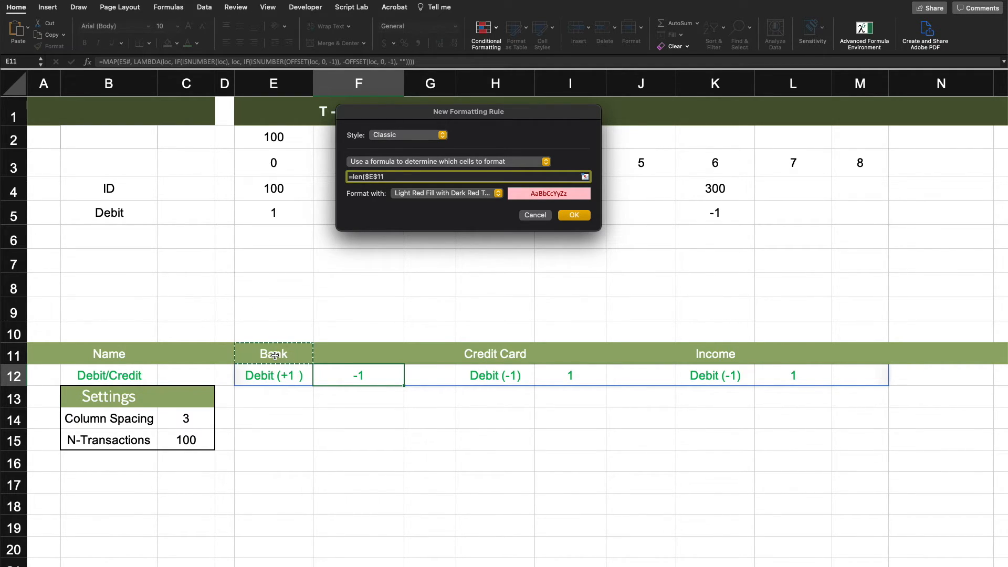
{"action": "key", "text": "F4"}
{"action": "type", "text": ")"}
- Give F12's rule the existing custom number format "Credit (+"#,##0_));"Credit ("-#,###) and apply it
{"action": "left_click", "coordinate": [458, 195]}
{"action": "left_click", "coordinate": [436, 264]}
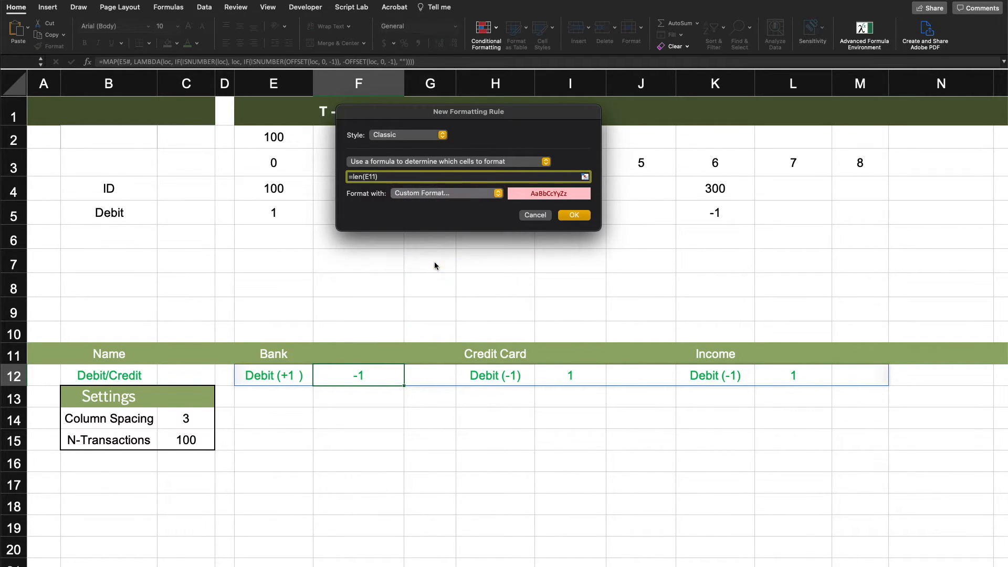
{"action": "left_click", "coordinate": [385, 223]}
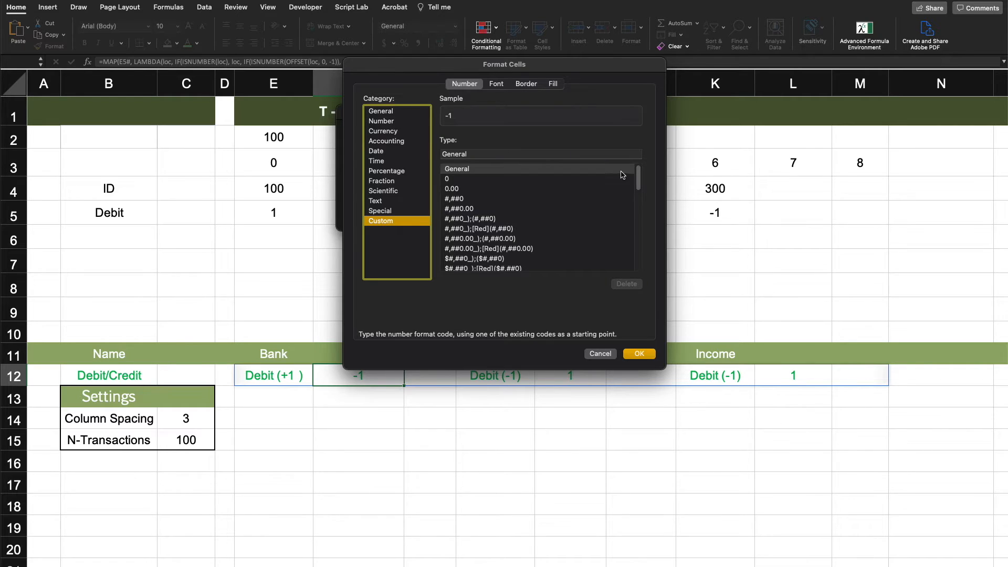
{"action": "left_click_drag", "start_coordinate": [639, 179], "coordinate": [641, 273]}
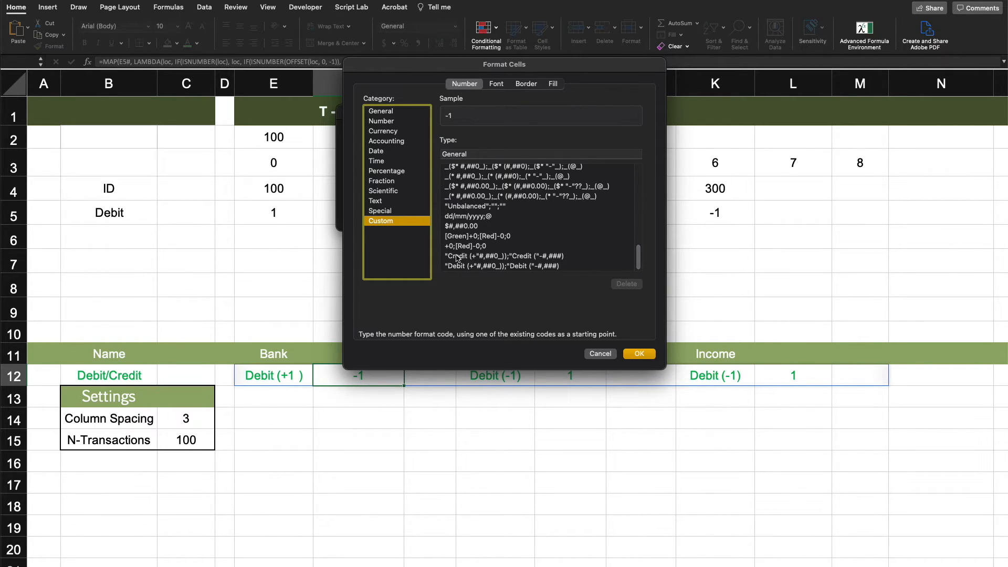
{"action": "left_click", "coordinate": [484, 258]}
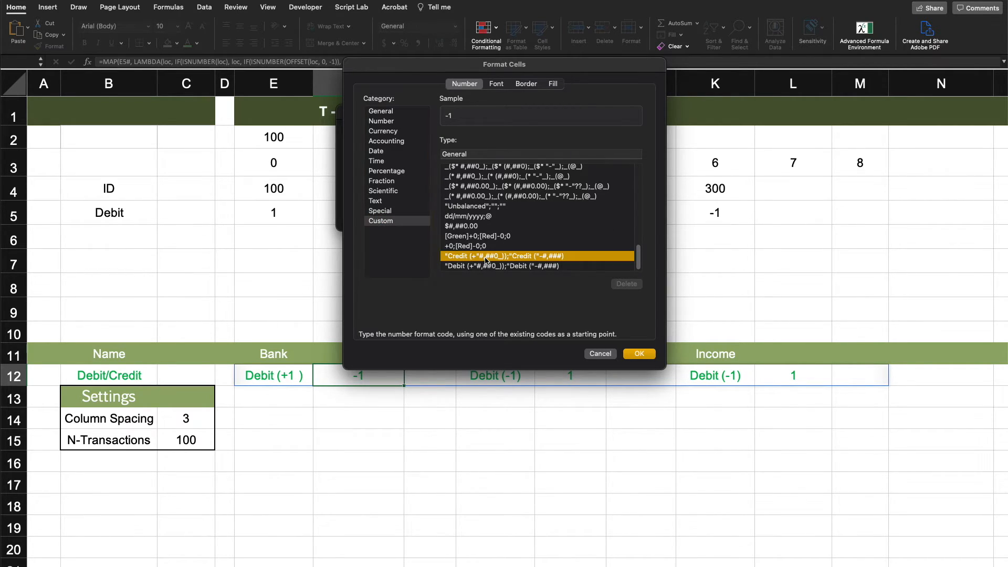
{"action": "left_click", "coordinate": [640, 354]}
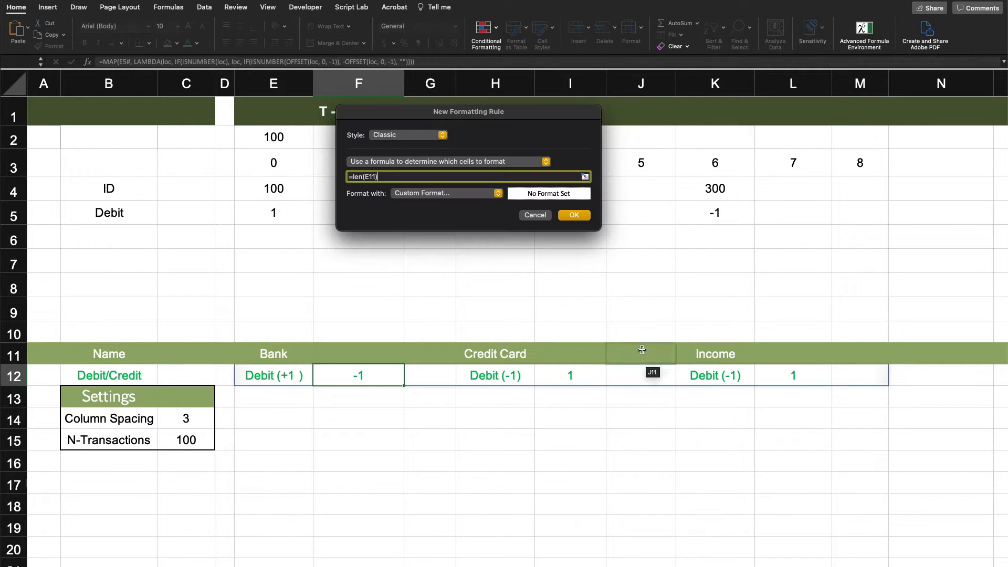
{"action": "left_click", "coordinate": [573, 215]}
{"action": "left_click", "coordinate": [386, 426]}
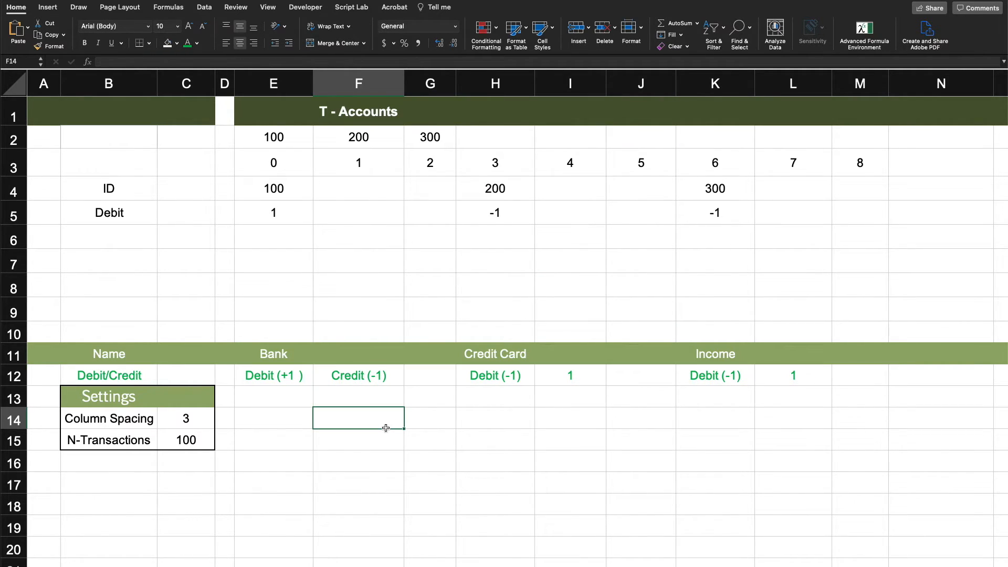
- Copy F12's formatting, including its Credit rule, to the whole of row 12
{"action": "left_click", "coordinate": [374, 378]}
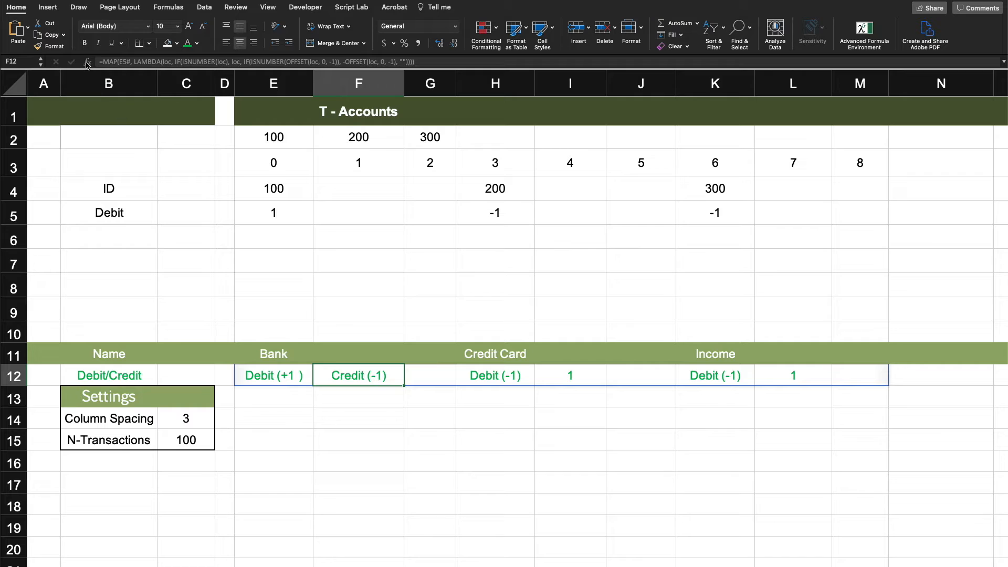
{"action": "left_click", "coordinate": [48, 46]}
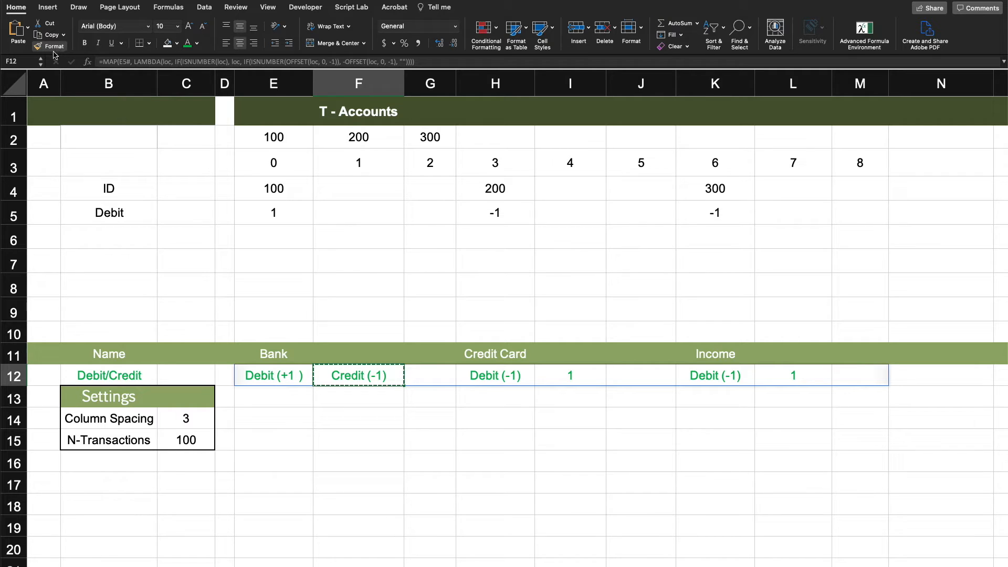
{"action": "left_click", "coordinate": [15, 378]}
{"action": "left_click", "coordinate": [531, 463]}
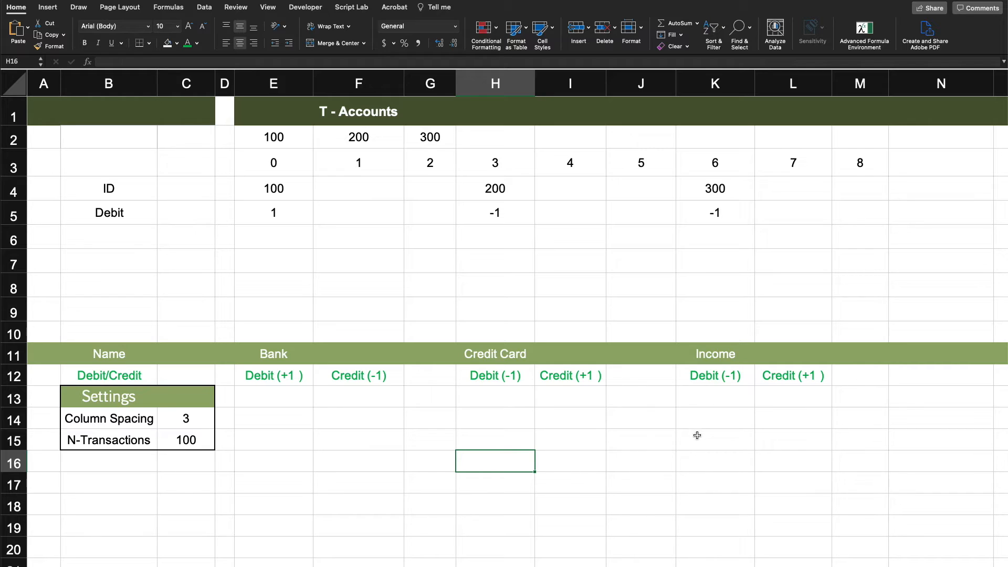
- Add a conditional formatting rule to the whole of row 12 that shows cells equal to -1 in Red Text
{"action": "left_click", "coordinate": [275, 373]}
{"action": "left_click", "coordinate": [407, 371]}
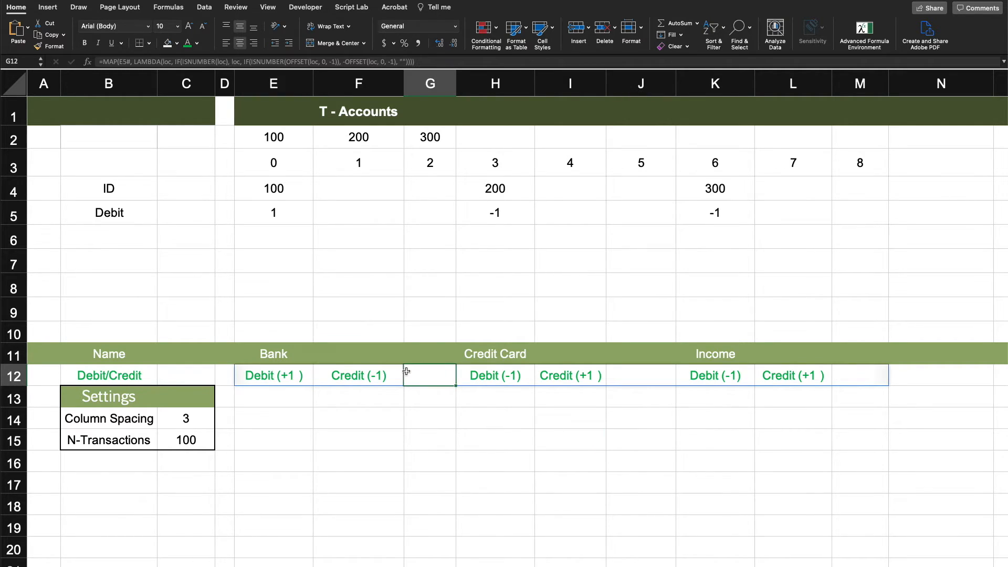
{"action": "left_click", "coordinate": [9, 377]}
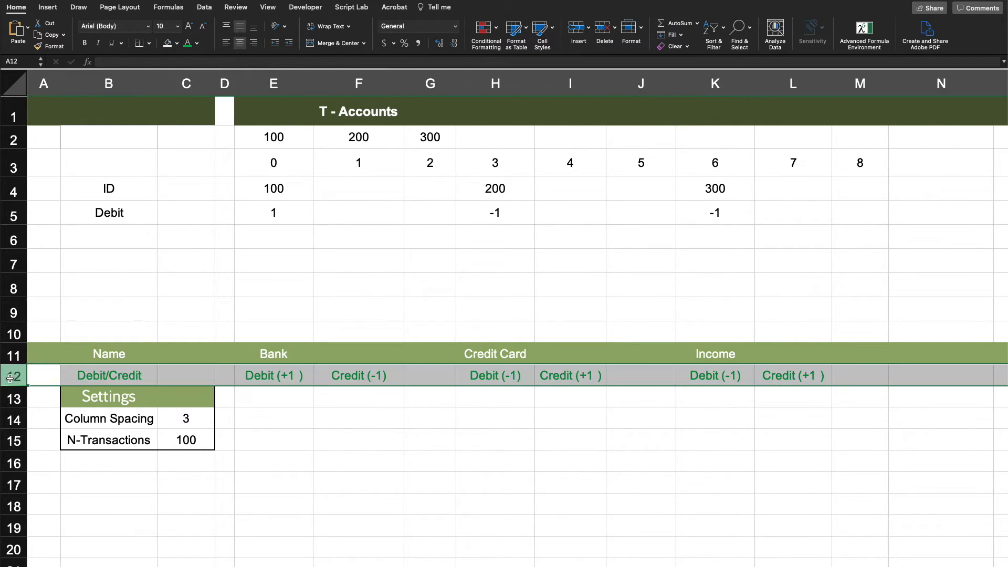
{"action": "left_click", "coordinate": [498, 36]}
{"action": "mouse_move", "coordinate": [520, 45]}
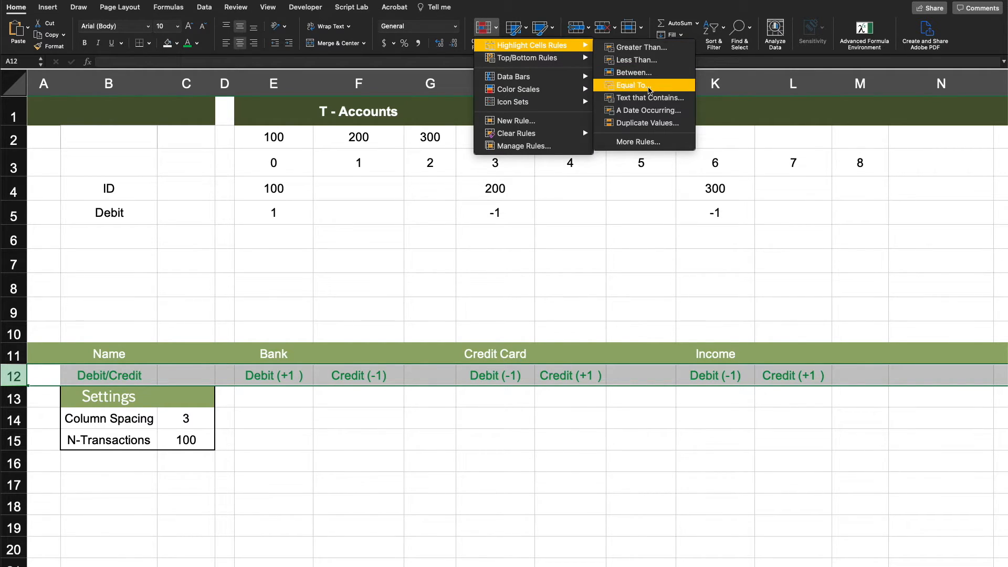
{"action": "left_click", "coordinate": [649, 89]}
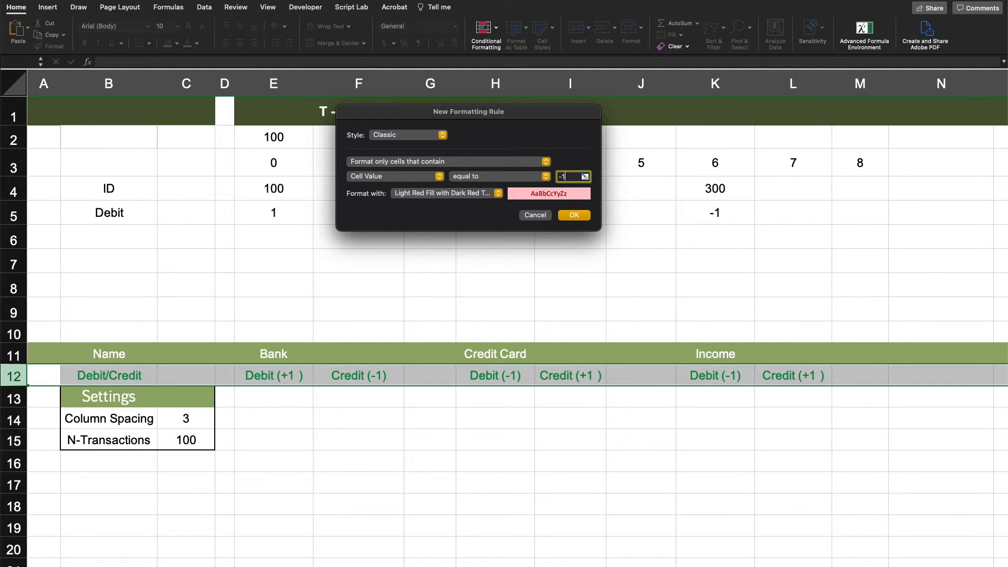
{"action": "left_click", "coordinate": [452, 194]}
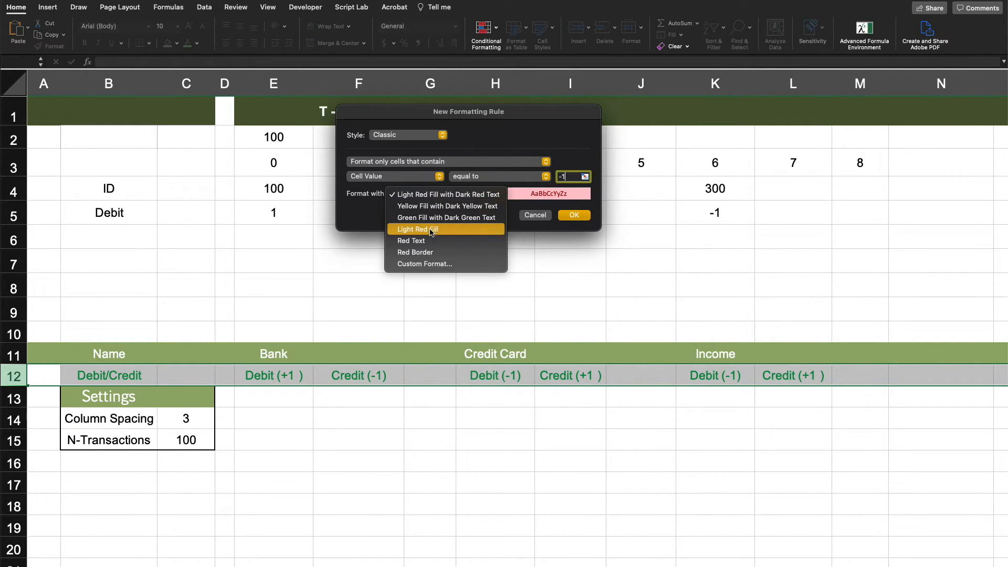
{"action": "left_click", "coordinate": [416, 242]}
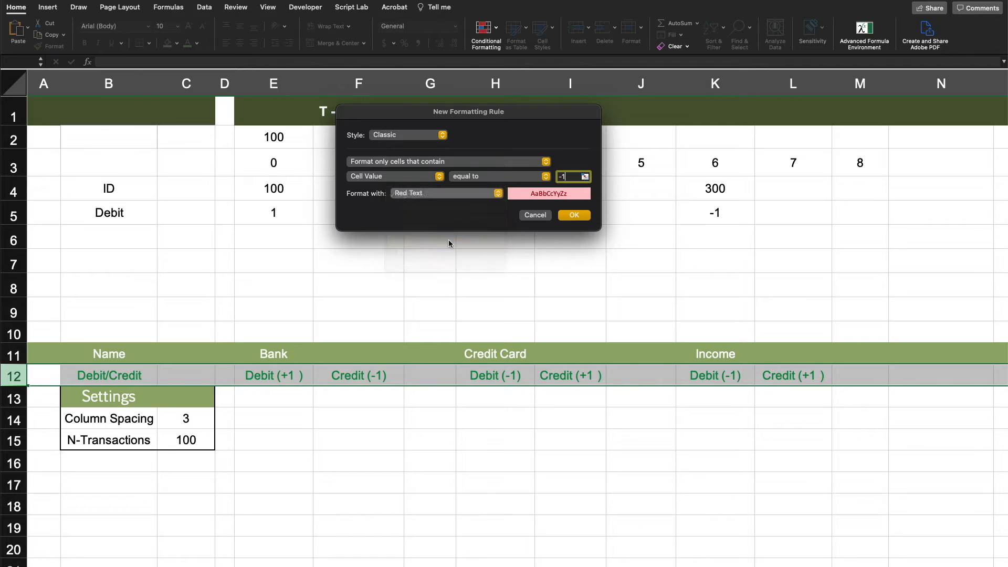
{"action": "left_click", "coordinate": [573, 216]}
{"action": "left_click", "coordinate": [610, 437]}
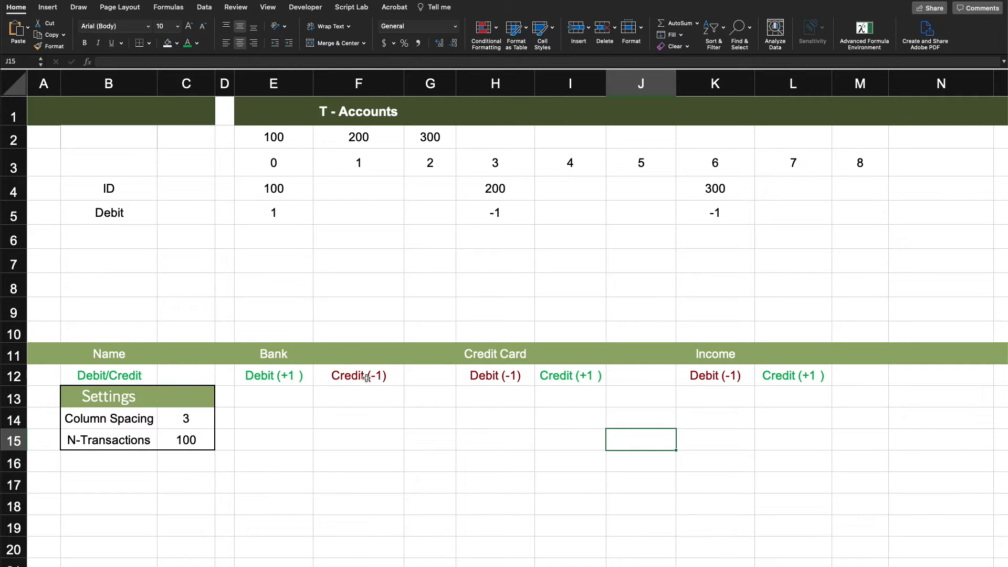
- Test whether the Debit heading in E12 still calculates as a number using a temporary addition formula in E10, and delete the formula
{"action": "left_click", "coordinate": [289, 328]}
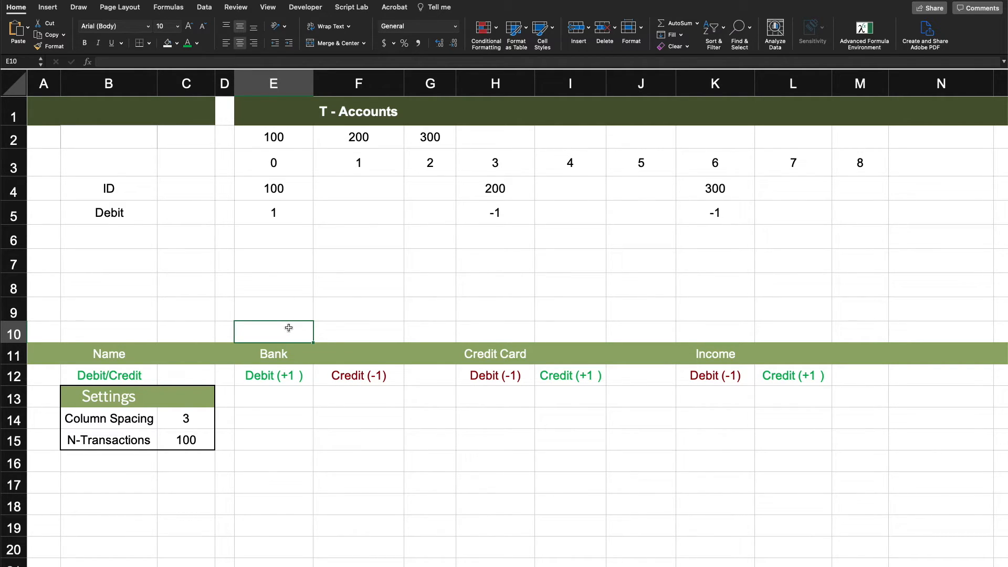
{"action": "type", "text": "="}
{"action": "left_click", "coordinate": [280, 371]}
{"action": "type", "text": "+"}
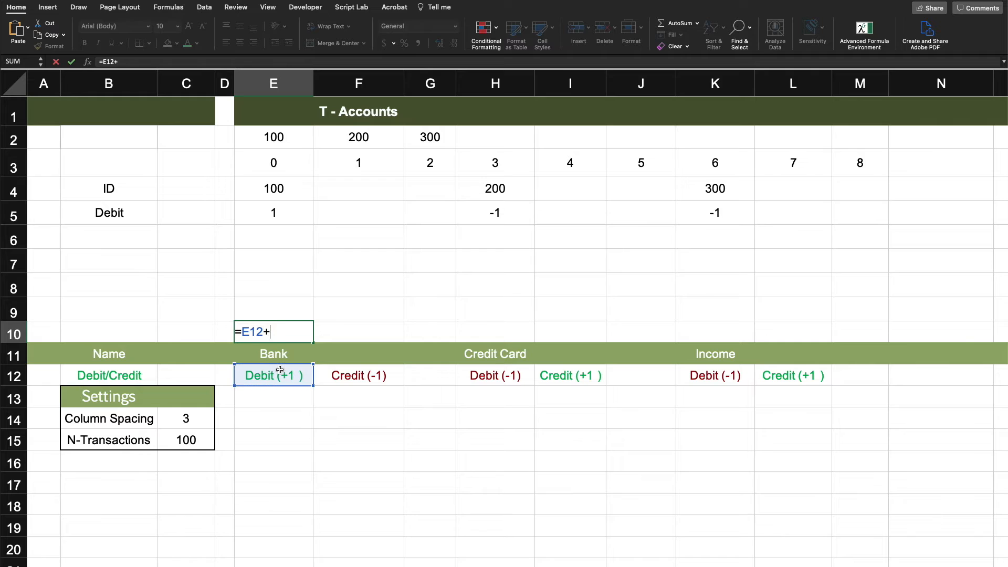
{"action": "key", "text": "Return"}
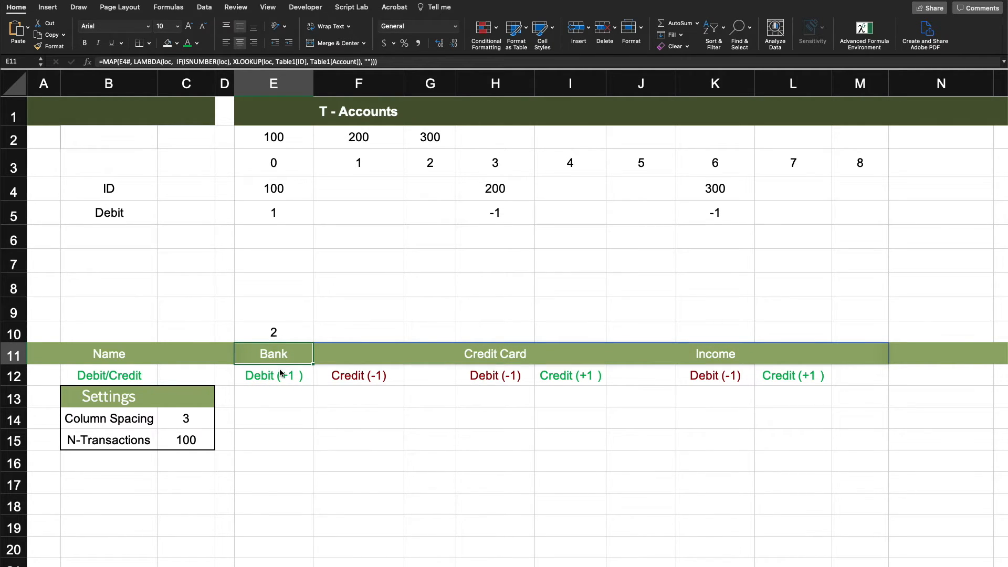
{"action": "key", "text": "Up"}
{"action": "key", "text": "Delete"}
{"action": "left_click", "coordinate": [429, 483]}
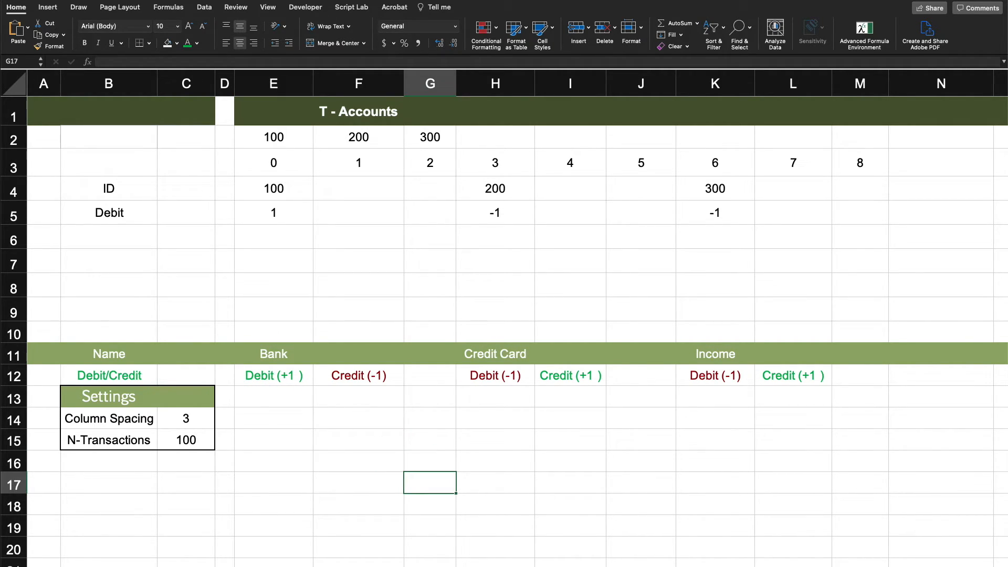
- Examine the entry columns below Bank's Debit and Credit headings, the N-Transactions setting in C15 and the empty cells above the Name row
{"action": "left_click", "coordinate": [300, 447]}
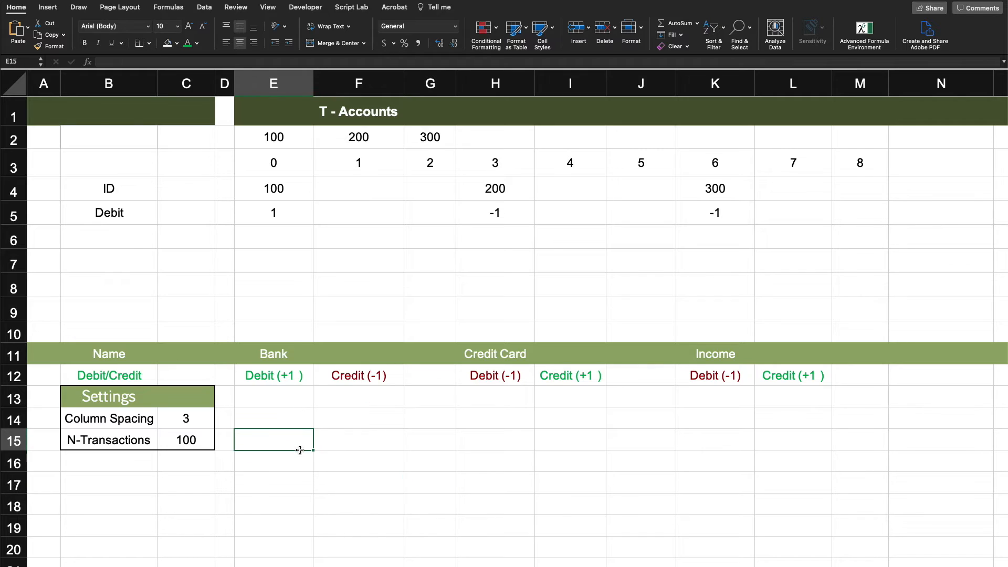
{"action": "left_click", "coordinate": [285, 394]}
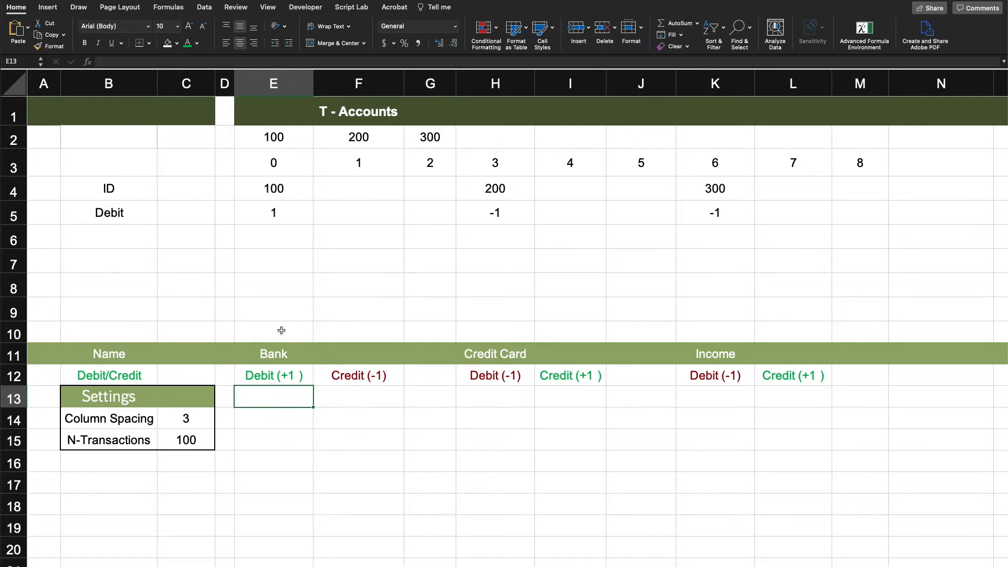
{"action": "left_click_drag", "start_coordinate": [252, 396], "coordinate": [245, 564]}
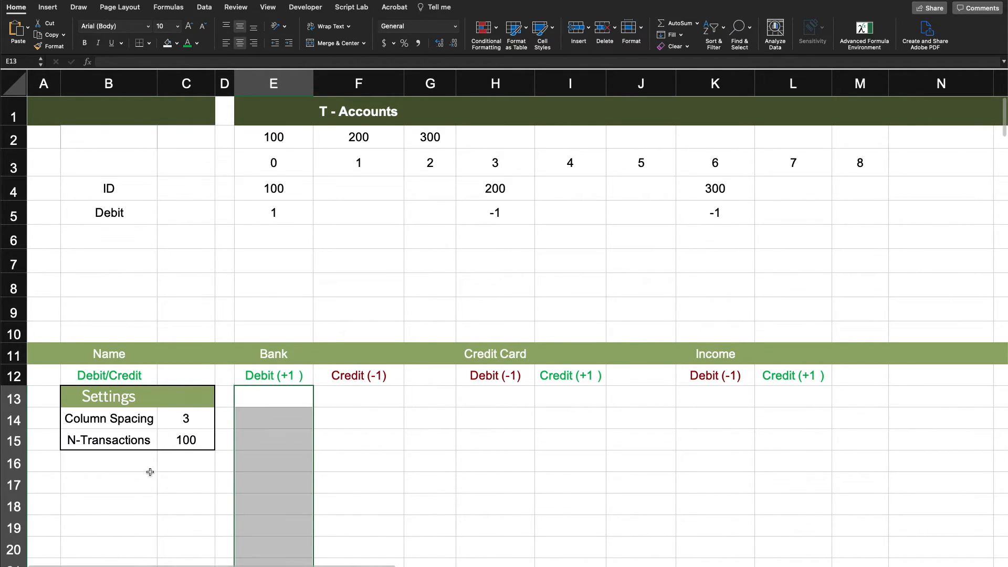
{"action": "left_click", "coordinate": [174, 442]}
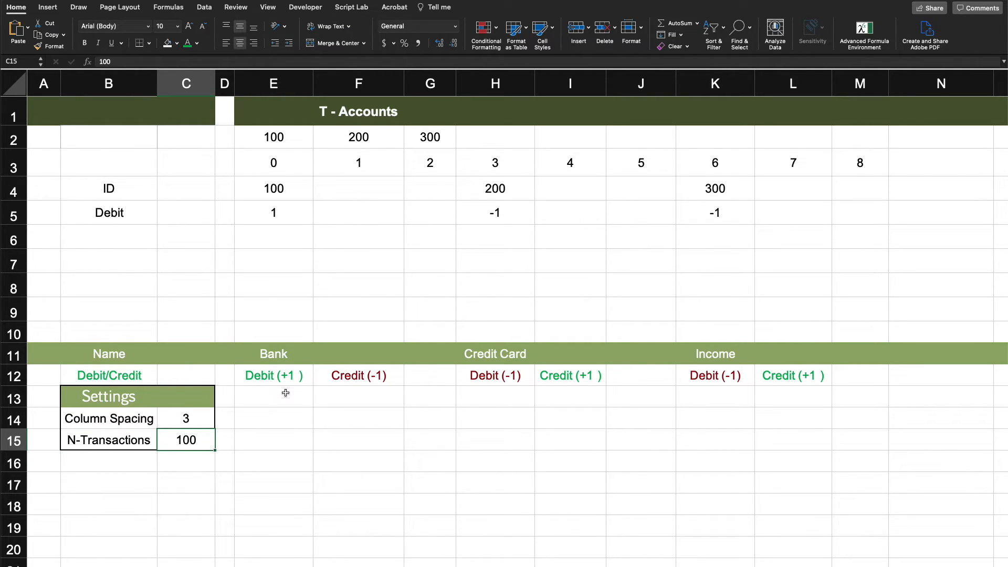
{"action": "left_click_drag", "start_coordinate": [286, 393], "coordinate": [268, 544]}
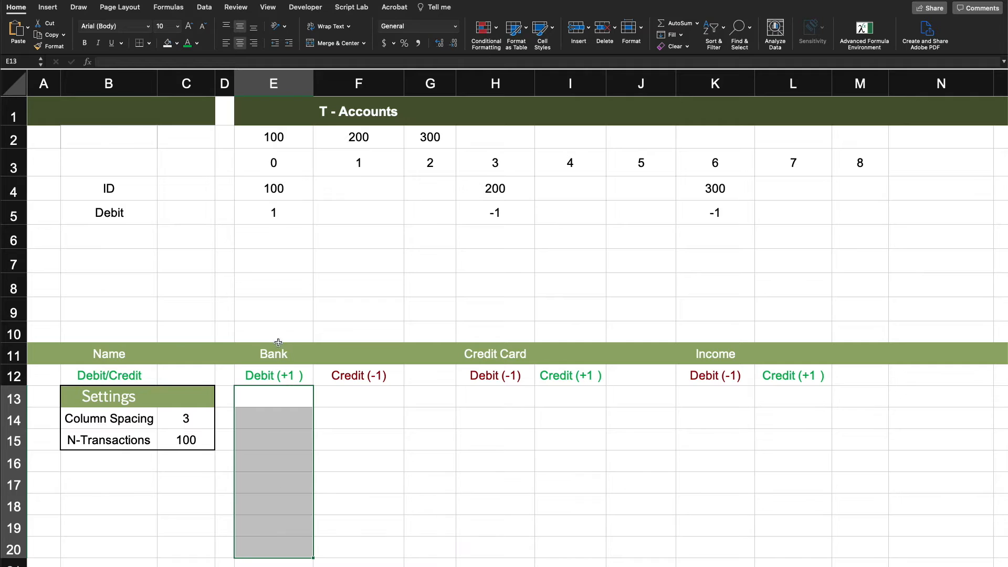
{"action": "left_click", "coordinate": [276, 331]}
{"action": "left_click_drag", "start_coordinate": [375, 401], "coordinate": [361, 546]}
{"action": "left_click", "coordinate": [364, 336]}
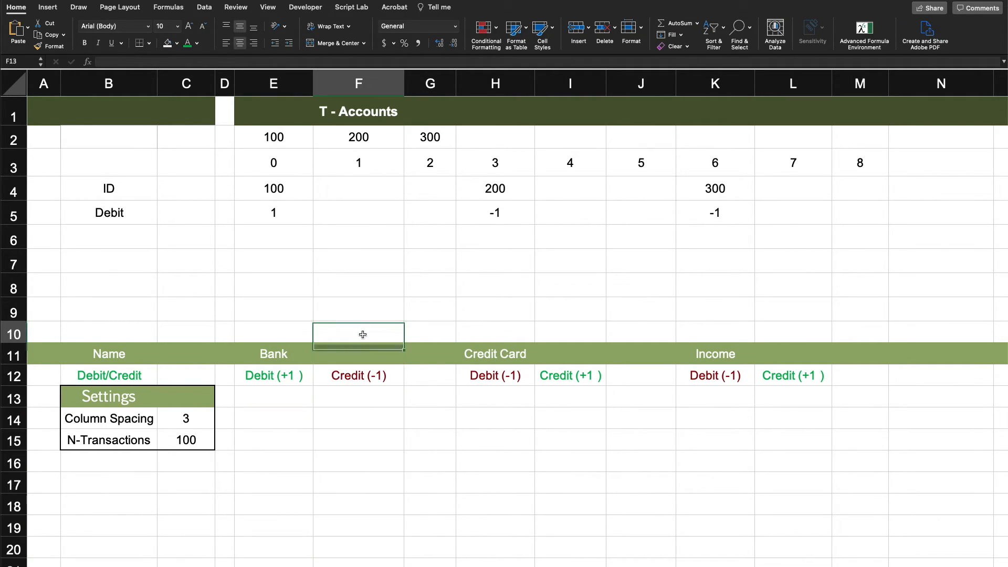
{"action": "left_click", "coordinate": [276, 306]}
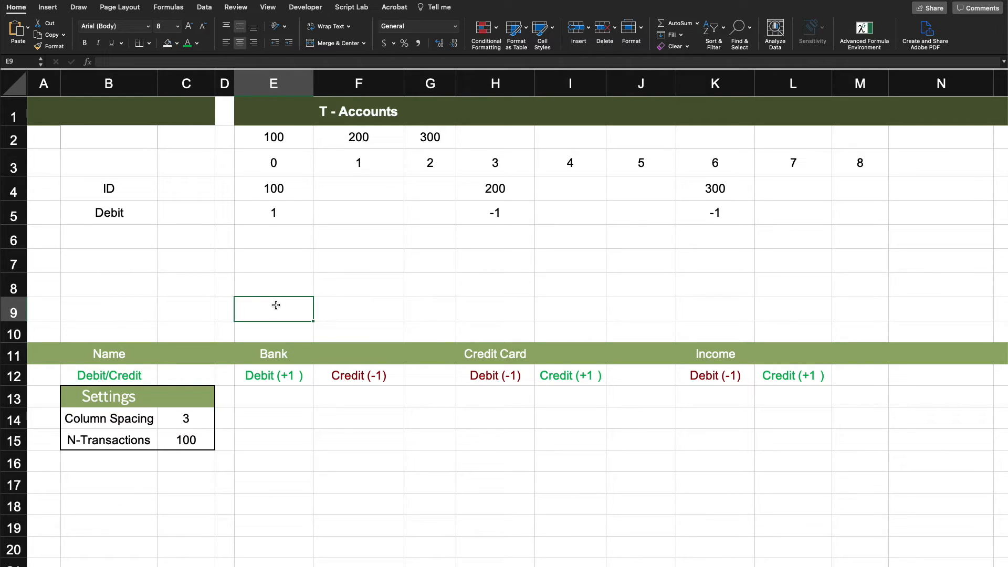
- Move the Settings block from B13:C15 down to B16:C18
{"action": "left_click", "coordinate": [300, 411]}
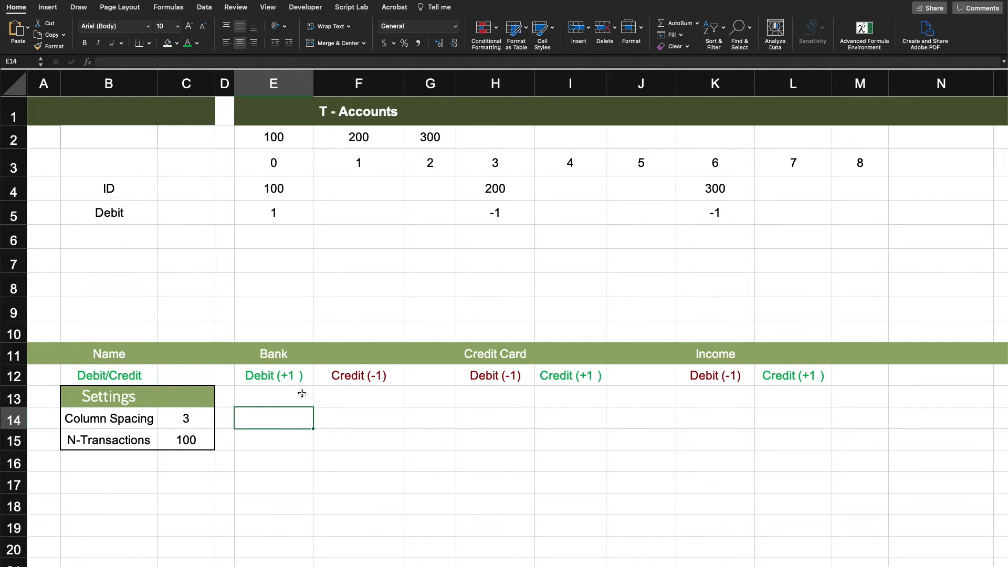
{"action": "scroll", "coordinate": [283, 415], "scroll_direction": "right", "scroll_amount": 1}
{"action": "left_click", "coordinate": [270, 434]}
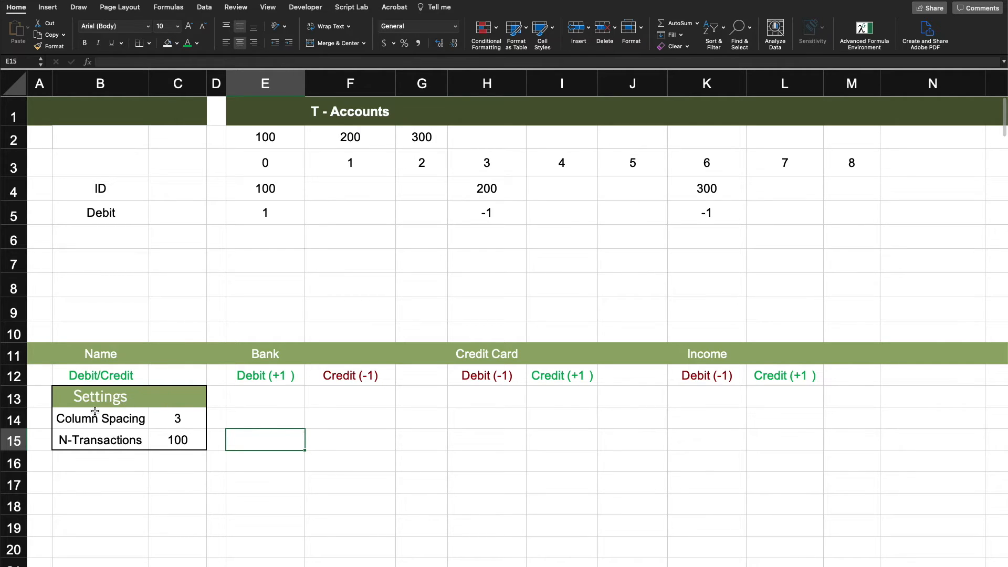
{"action": "left_click", "coordinate": [157, 490]}
{"action": "left_click_drag", "start_coordinate": [83, 405], "coordinate": [194, 440]}
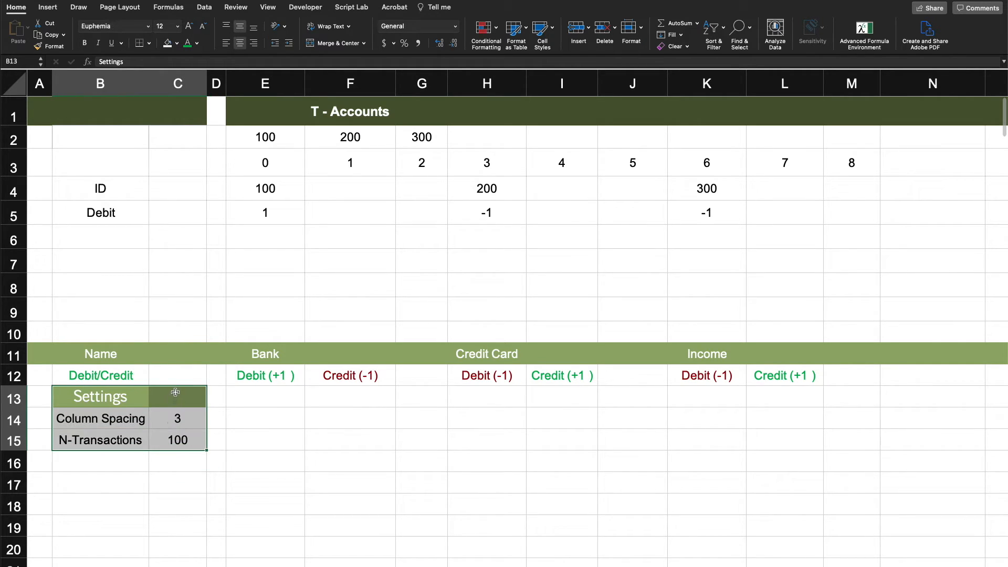
{"action": "left_click_drag", "start_coordinate": [176, 385], "coordinate": [169, 462]}
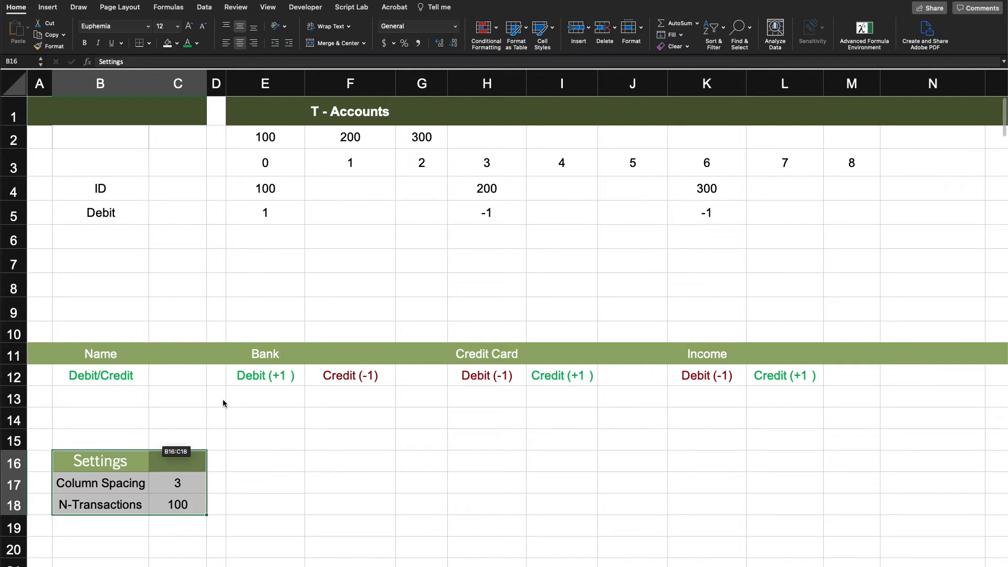
{"action": "left_click", "coordinate": [260, 236]}
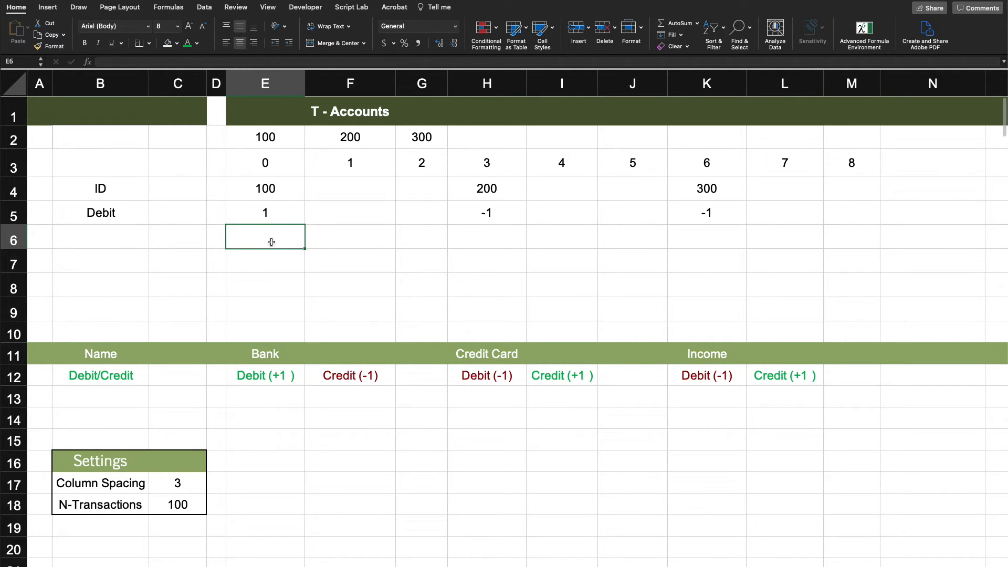
- Enter =ROW() in A13 to give the row number where the entry columns start
{"action": "left_click", "coordinate": [34, 395]}
{"action": "type", "text": "=row"}
{"action": "key", "text": "Tab"}
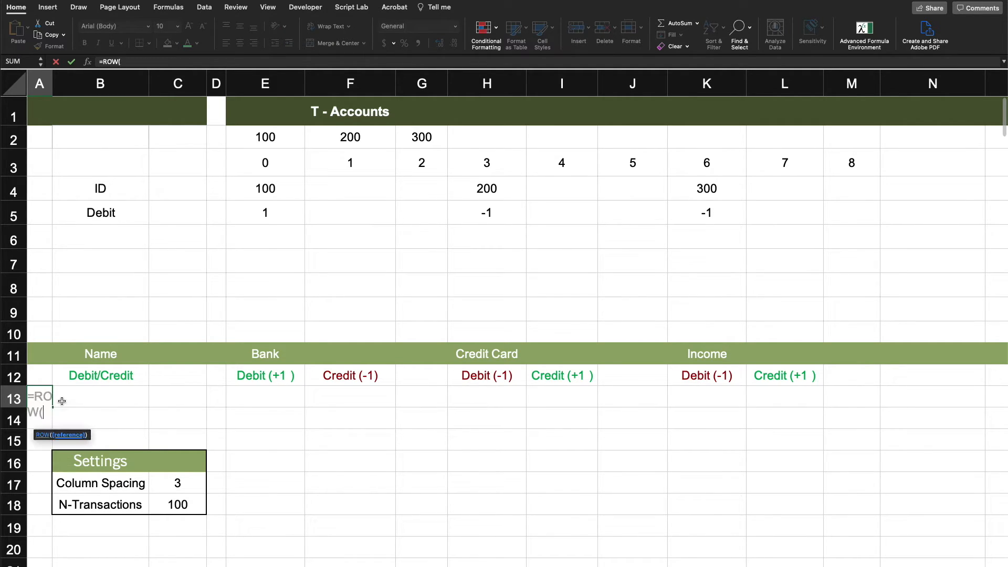
{"action": "key", "text": "Return"}
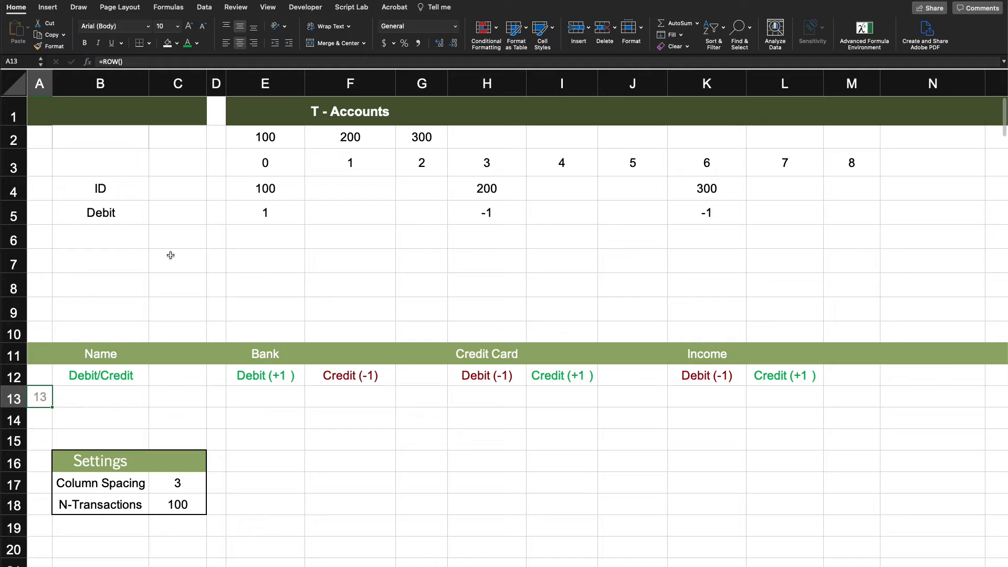
- Label B6 as Address, below the Debit label
{"action": "left_click", "coordinate": [121, 232]}
{"action": "double_click", "coordinate": [120, 233]}
{"action": "type", "text": "Address"}
{"action": "key", "text": "Tab"}
{"action": "key", "text": "Tab"}
{"action": "key", "text": "Tab"}
- Begin a MAP formula in E6 over E12# whose LAMBDA(loc, ...) uses an IF to test ISNUMBER(loc)
{"action": "type", "text": "="}
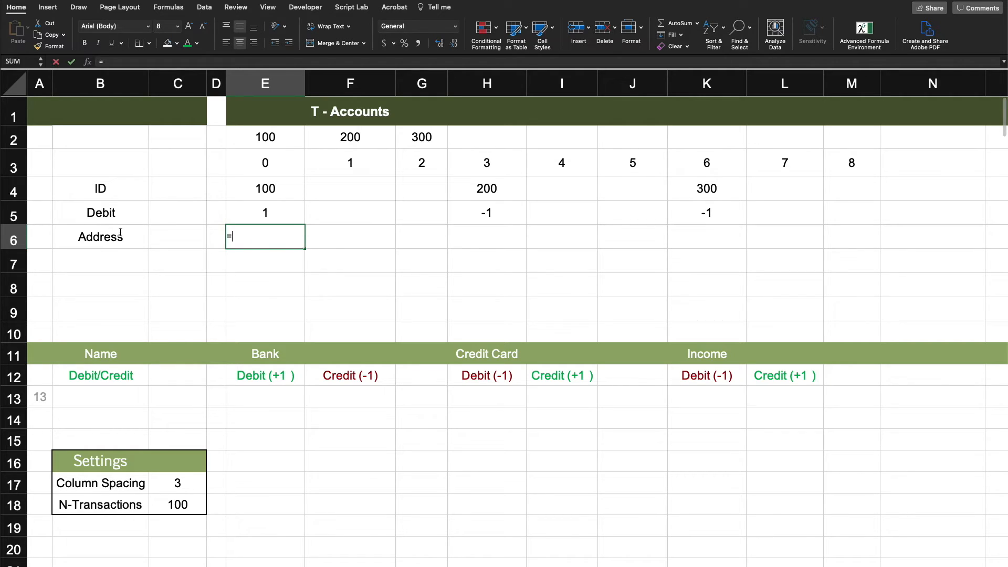
{"action": "type", "text": "MAP("}
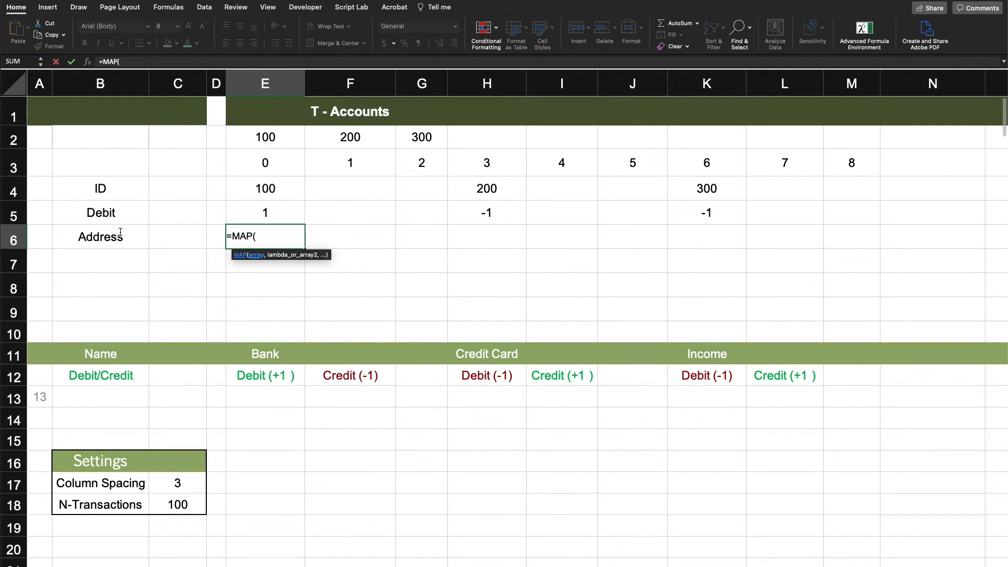
{"action": "left_click", "coordinate": [249, 376]}
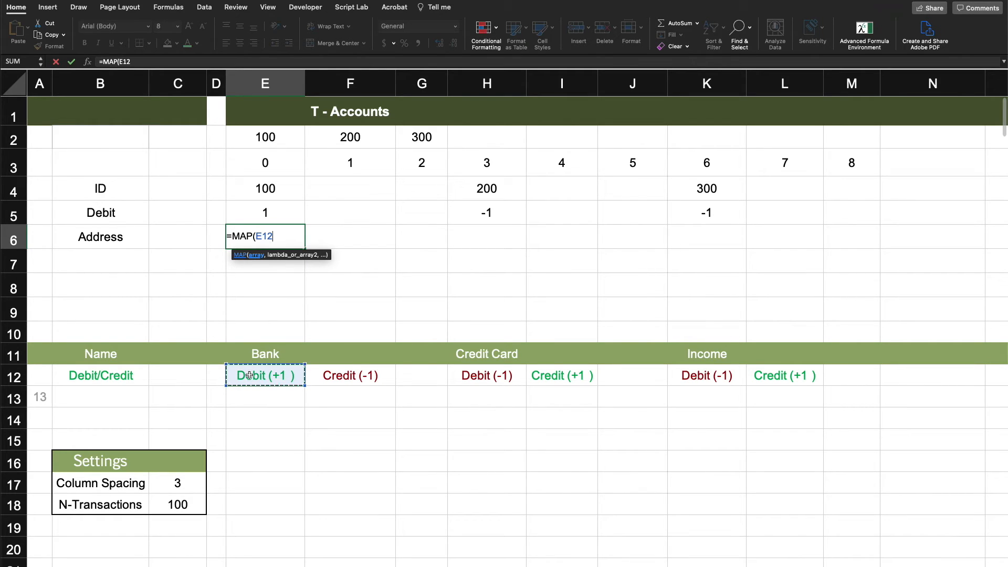
{"action": "type", "text": "#, la"}
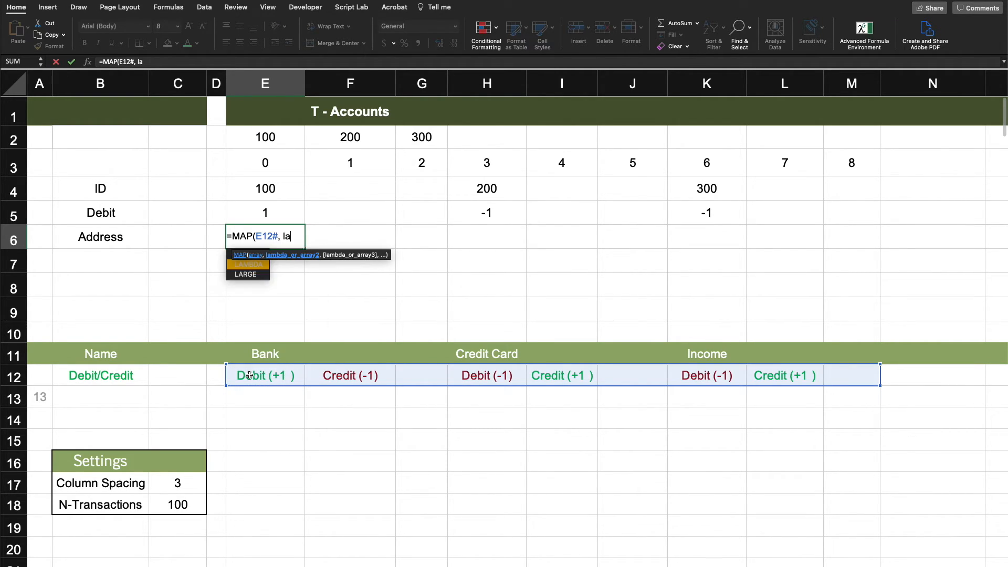
{"action": "key", "text": "Tab"}
{"action": "type", "text": "loc, i"}
{"action": "key", "text": "Tab"}
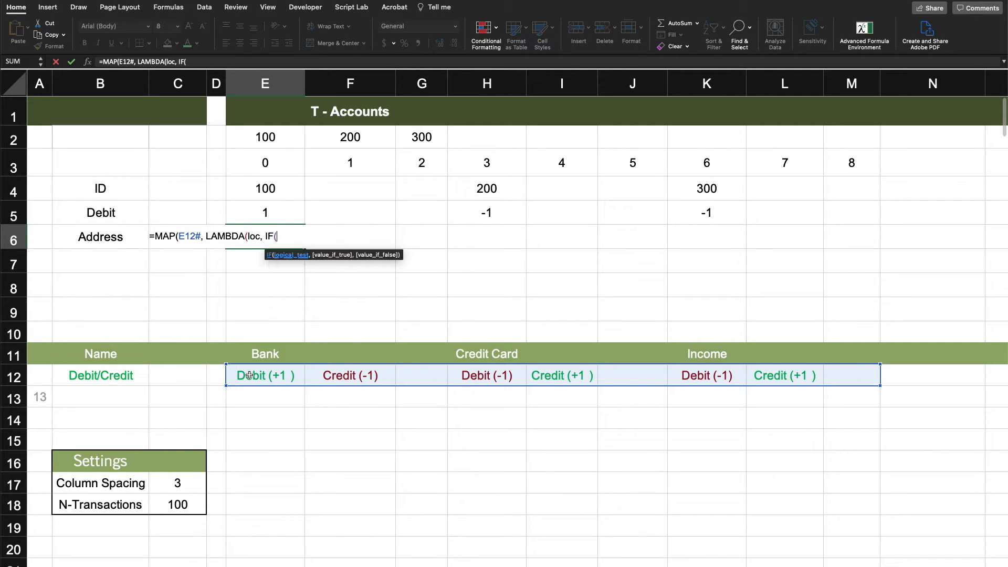
{"action": "type", "text": "isnu"}
{"action": "key", "text": "Tab"}
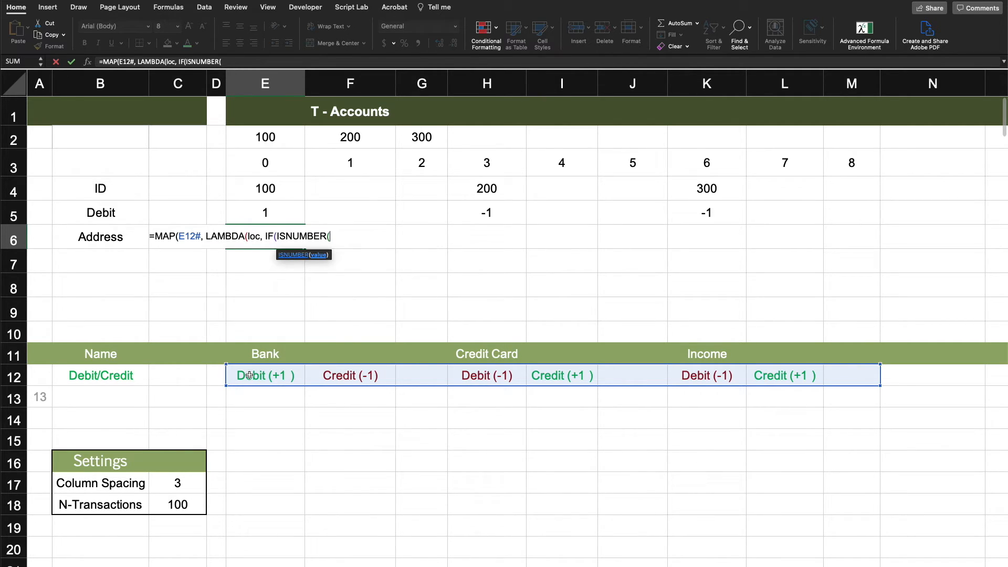
{"action": "type", "text": "loc)"}
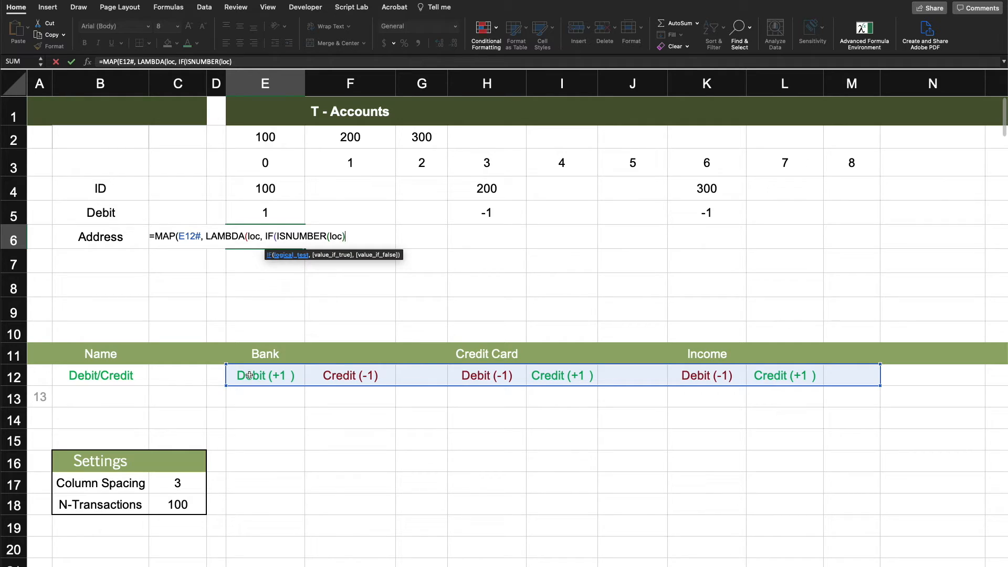
- Complete E6's formula so numeric cells return ADDRESS(A13, COLUMN(loc)) and all others return an empty string
{"action": "type", "text": ", add"}
{"action": "key", "text": "Tab"}
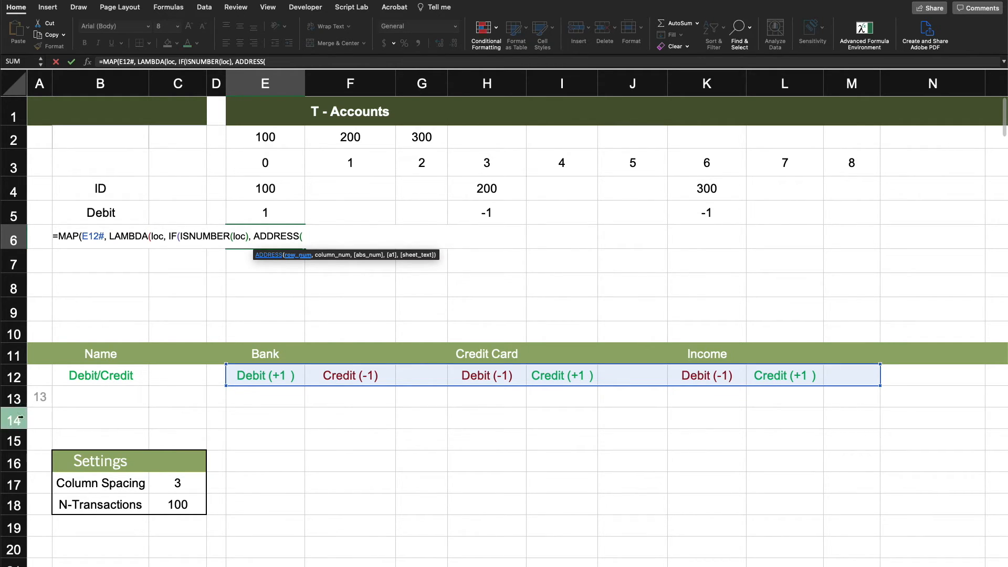
{"action": "left_click", "coordinate": [42, 400]}
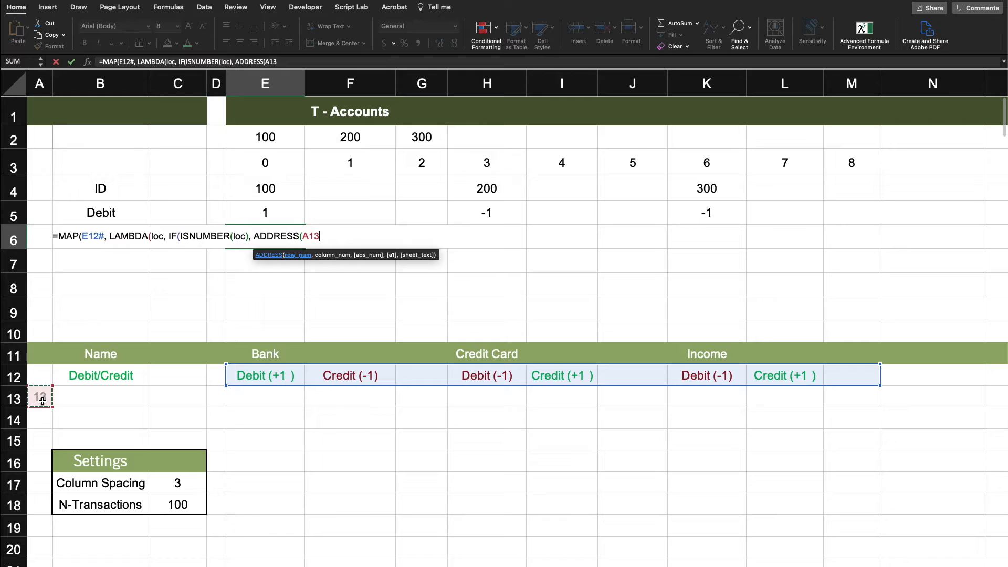
{"action": "type", "text": ", "}
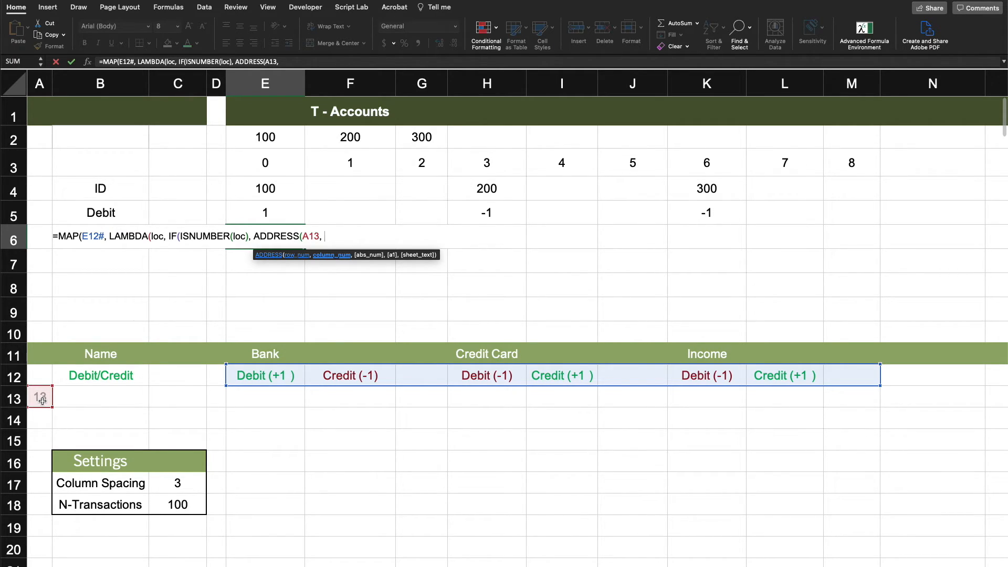
{"action": "type", "text": "col"}
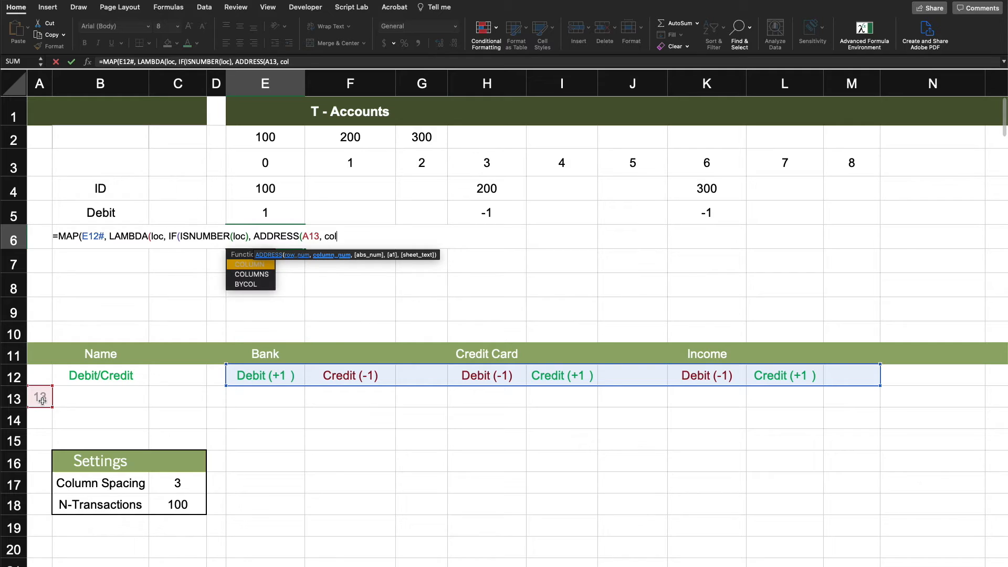
{"action": "key", "text": "Tab"}
{"action": "type", "text": "loc"}
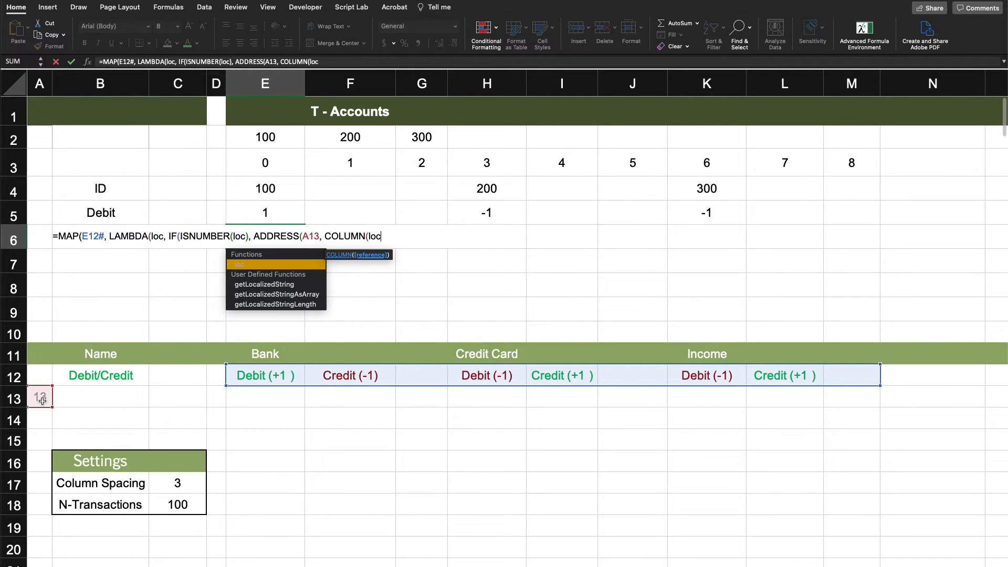
{"action": "type", "text": "))"}
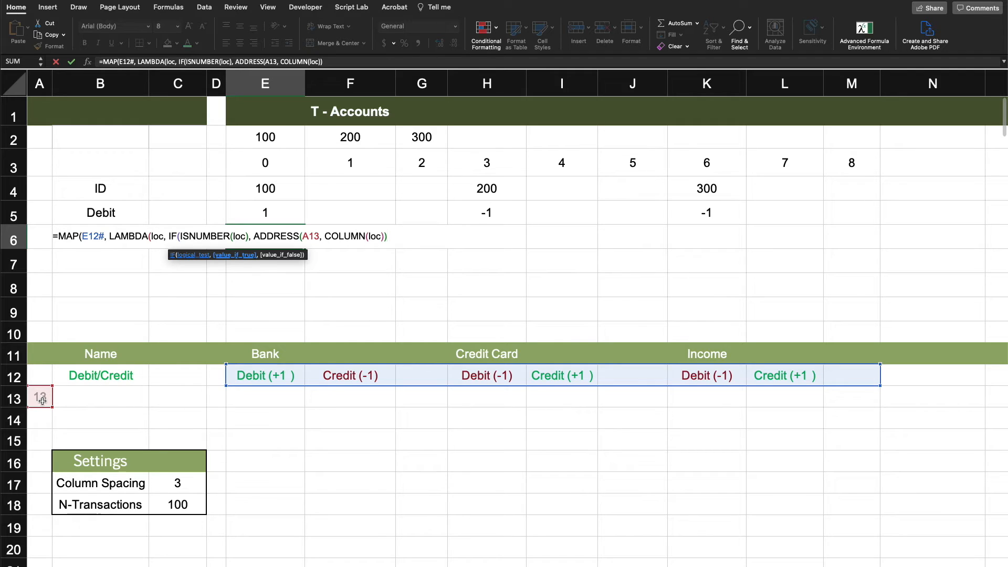
{"action": "type", "text": ", \"\")))"}
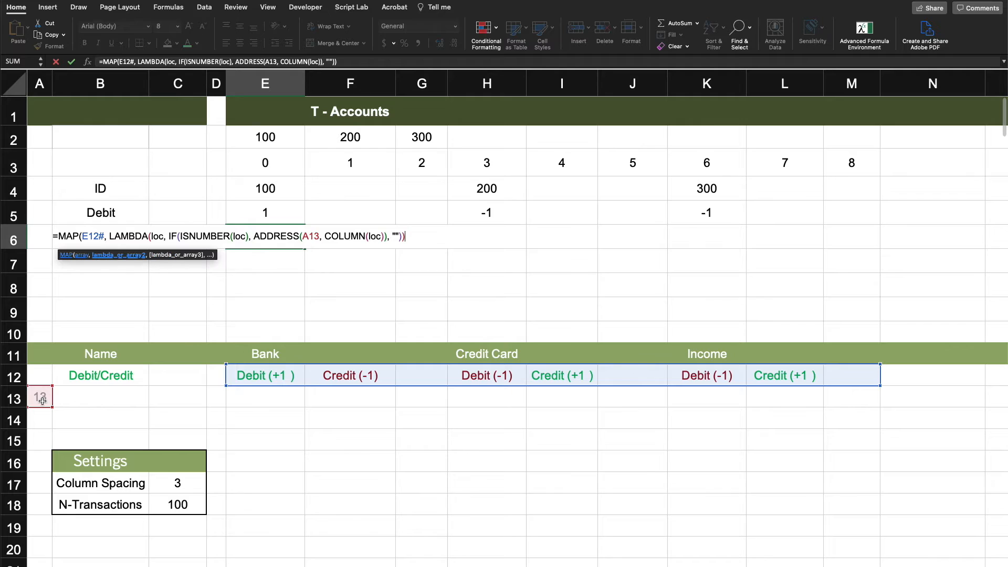
{"action": "key", "text": "Return"}
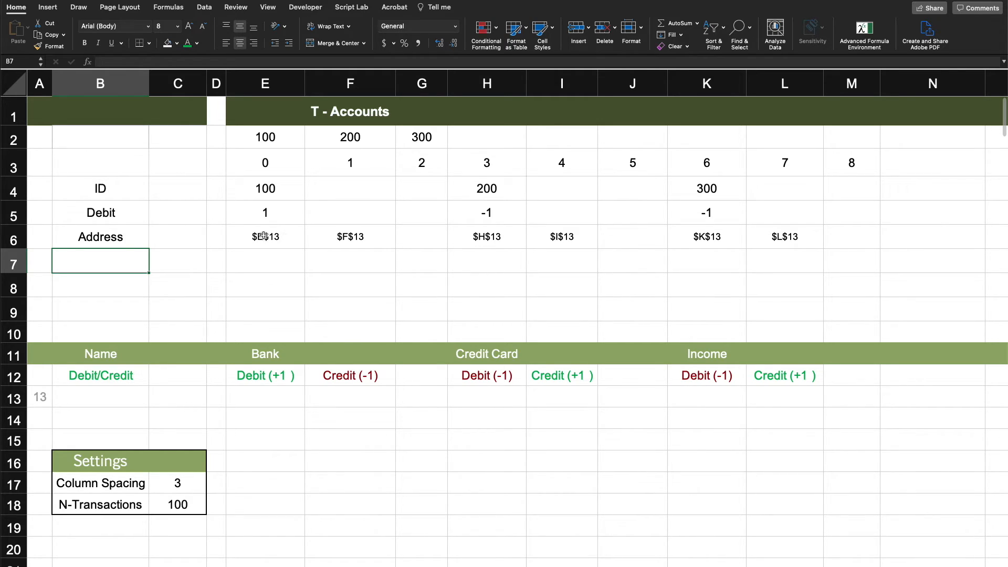
- Extend the ADDRESS result in E6's formula with & ":" & and a second copy of ADDRESS(A13, COLUMN(loc))
{"action": "left_click", "coordinate": [291, 239]}
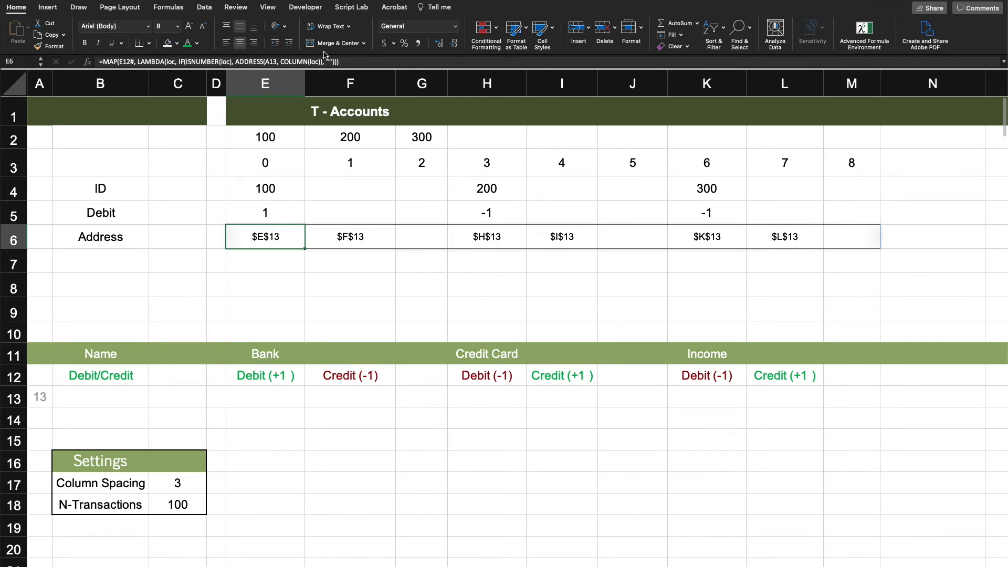
{"action": "double_click", "coordinate": [261, 234]}
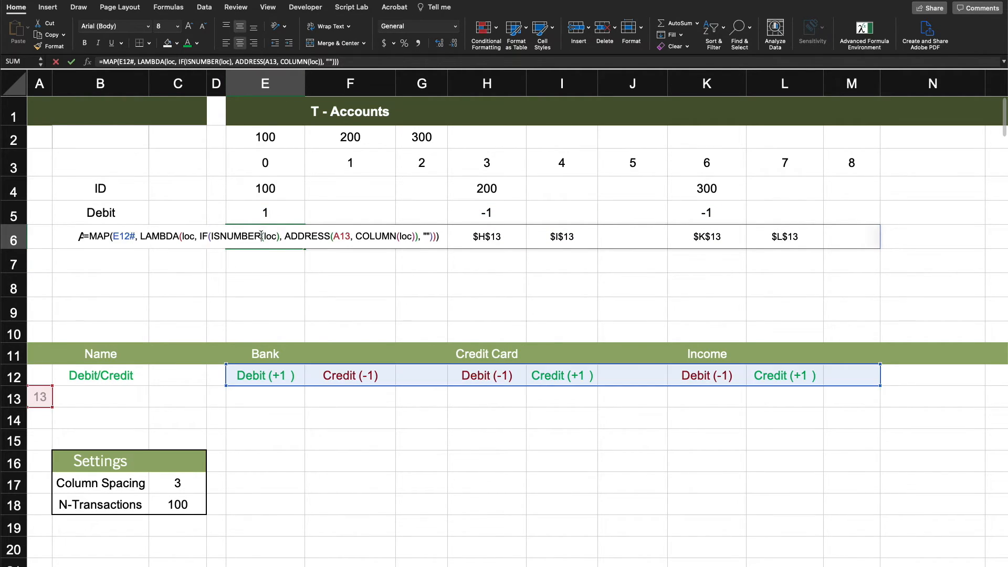
{"action": "left_click_drag", "start_coordinate": [288, 237], "coordinate": [420, 243]}
{"action": "key", "text": "super+c"}
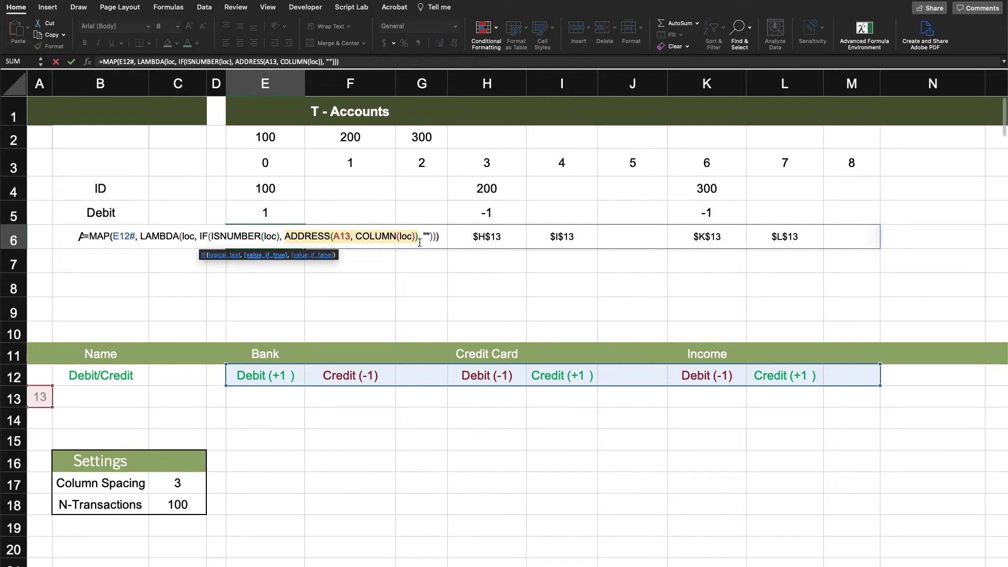
{"action": "left_click", "coordinate": [419, 243]}
{"action": "type", "text": "&"}
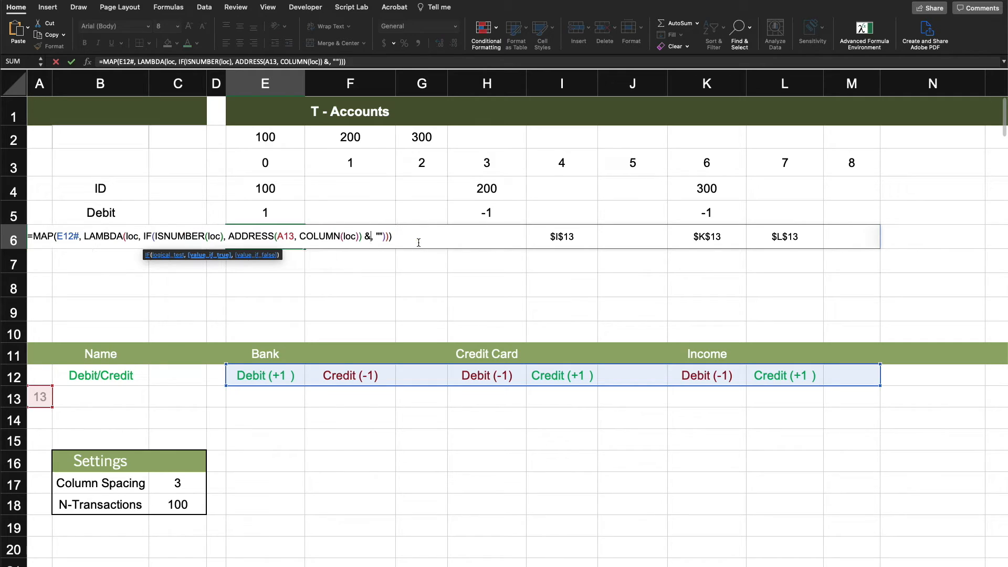
{"action": "type", "text": " \":\" &"}
{"action": "key", "text": "super+v"}
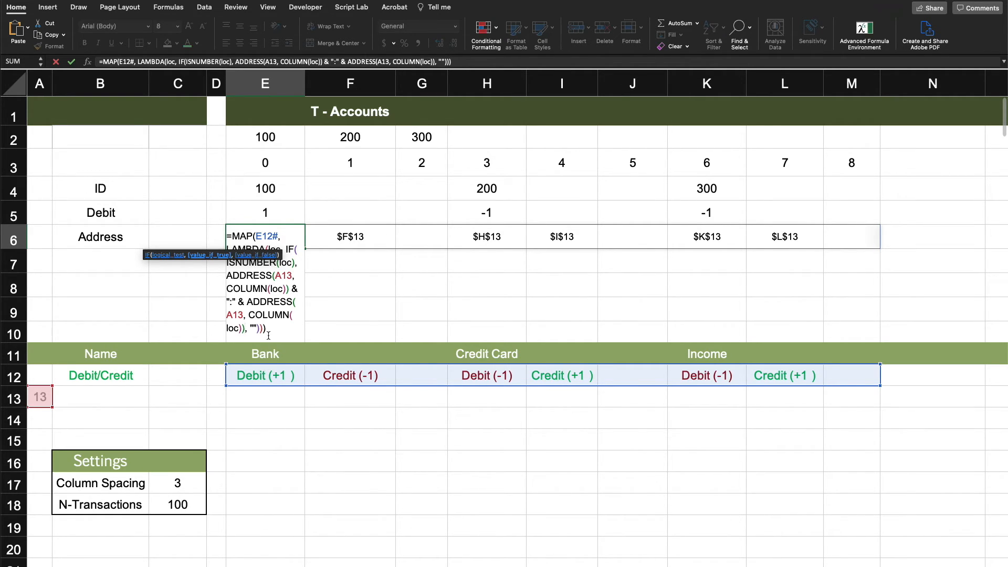
- Change the second ADDRESS row number in E6's formula to A13+$C$18, adding the N-Transactions setting
{"action": "left_click", "coordinate": [244, 314]}
{"action": "type", "text": "+"}
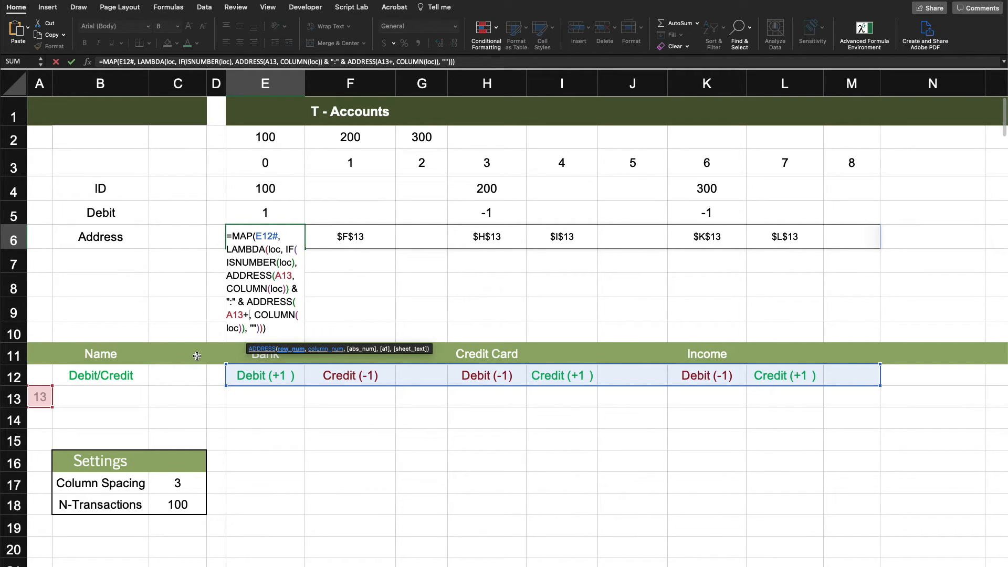
{"action": "left_click", "coordinate": [182, 504]}
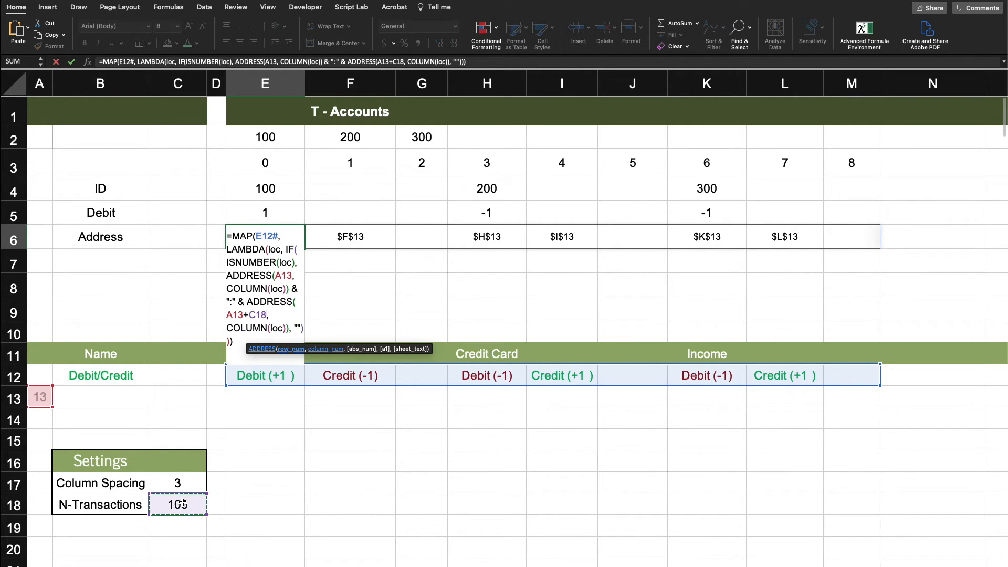
{"action": "key", "text": "F4"}
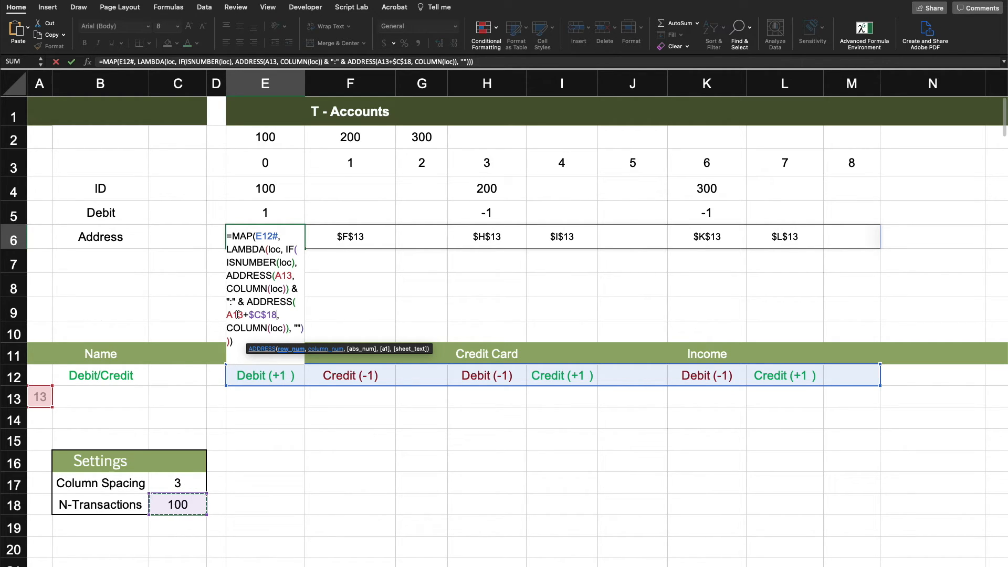
{"action": "key", "text": "Return"}
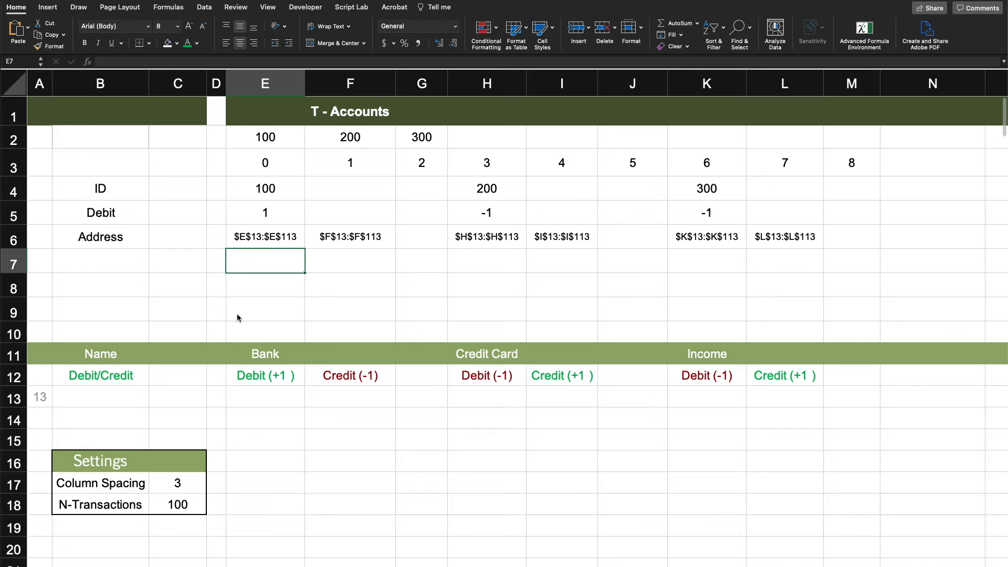
{"action": "left_click", "coordinate": [244, 237]}
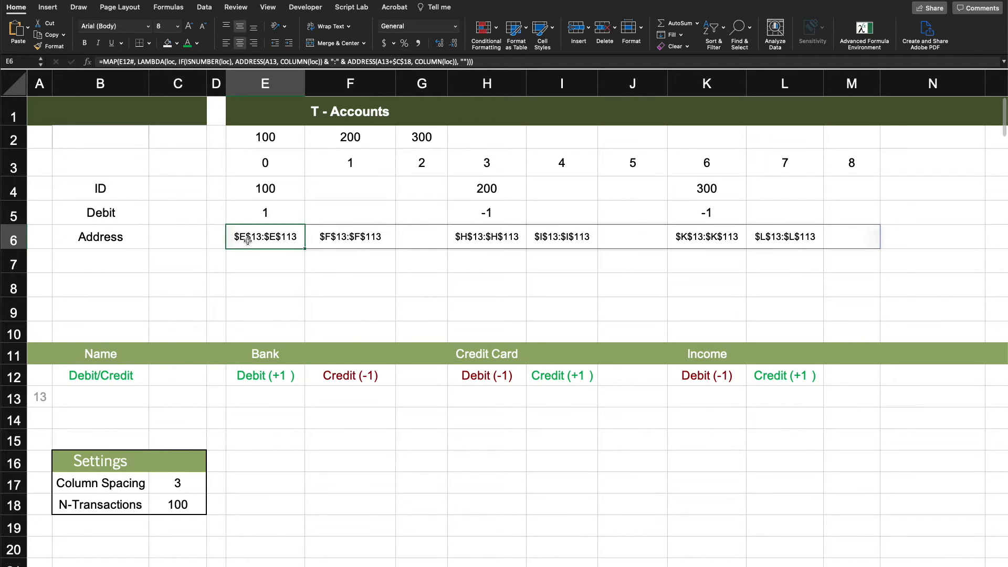
{"action": "left_click", "coordinate": [315, 465]}
{"action": "left_click", "coordinate": [254, 332]}
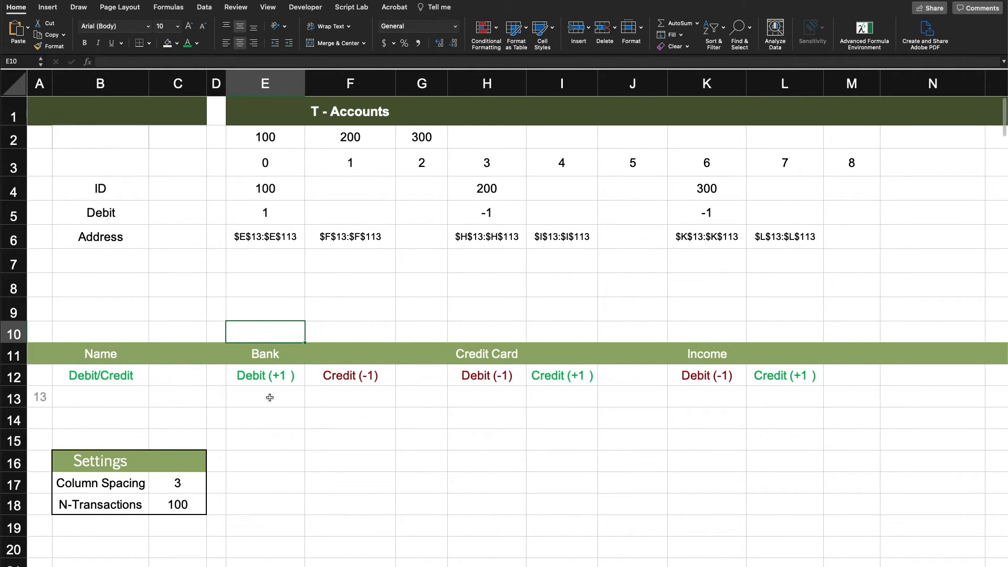
{"action": "left_click", "coordinate": [266, 237]}
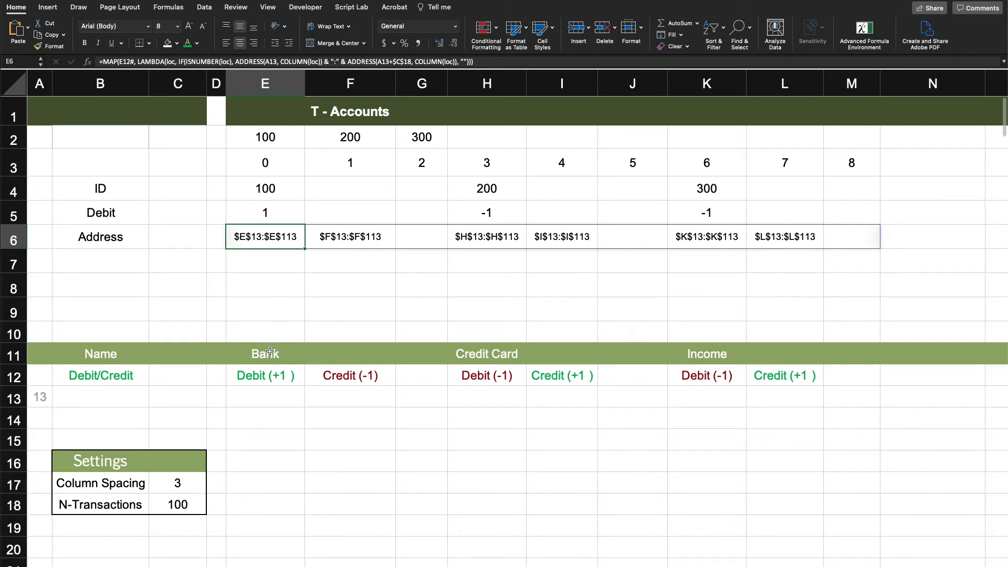
{"action": "left_click", "coordinate": [266, 373]}
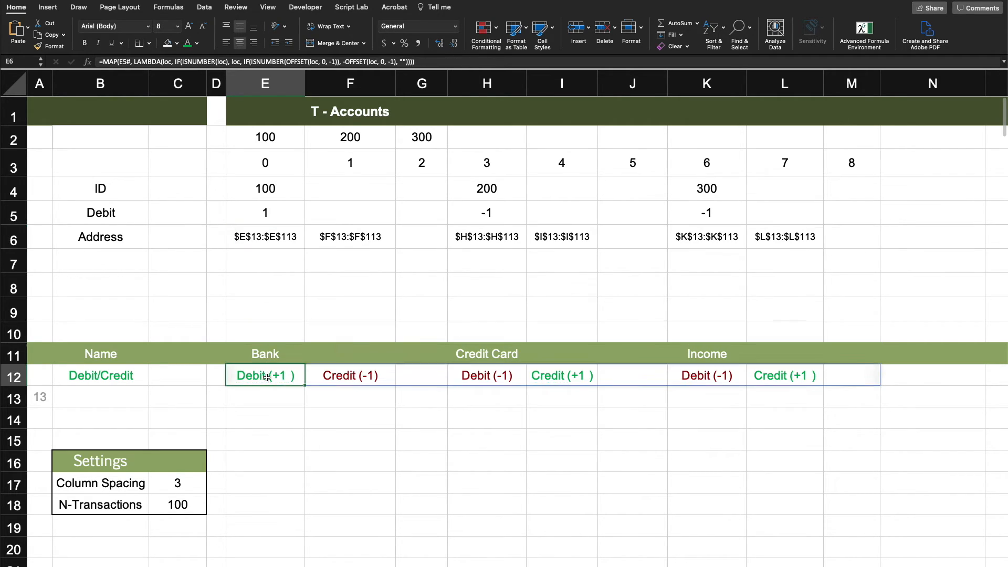
- Examine the transaction cells under the Bank Debit and Credit headings and the sign values in row 12
{"action": "left_click_drag", "start_coordinate": [247, 352], "coordinate": [370, 467]}
{"action": "left_click_drag", "start_coordinate": [255, 541], "coordinate": [267, 402]}
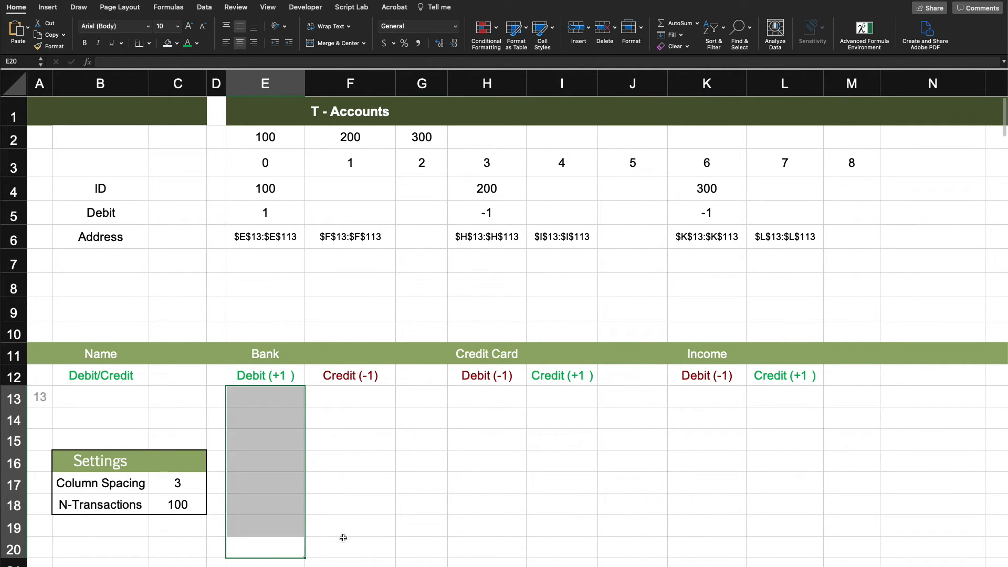
{"action": "left_click_drag", "start_coordinate": [344, 546], "coordinate": [344, 392]}
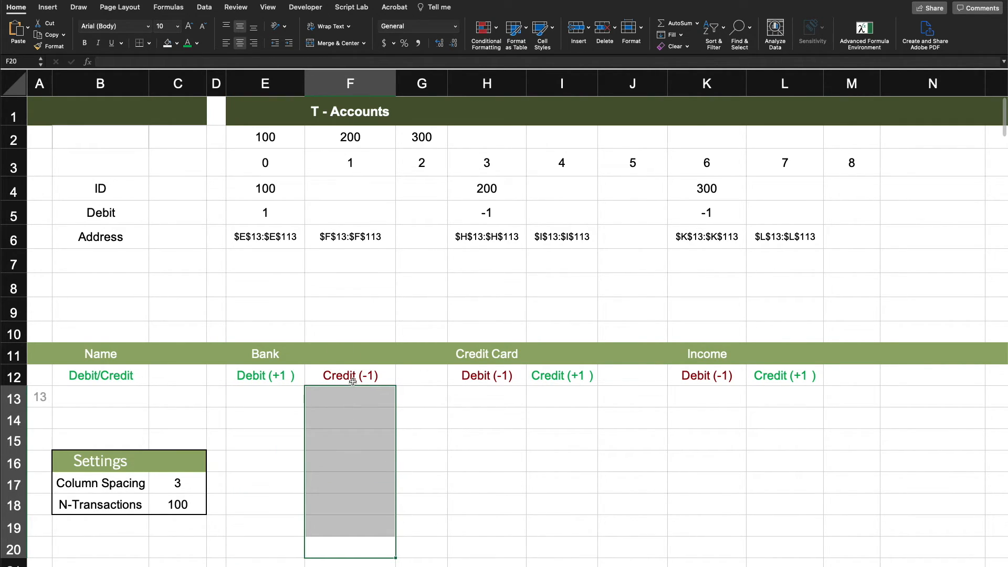
{"action": "left_click", "coordinate": [264, 375]}
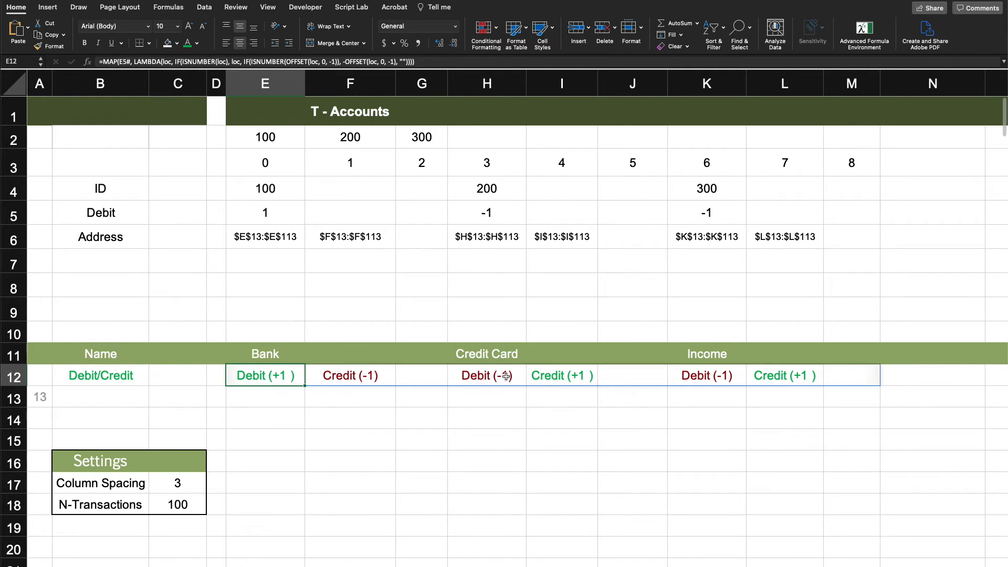
{"action": "left_click", "coordinate": [576, 374]}
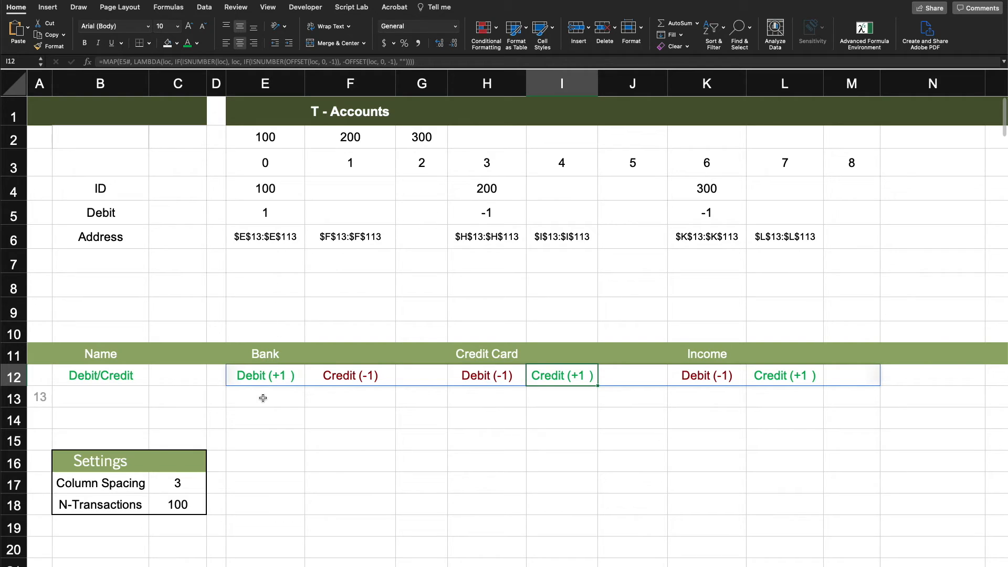
{"action": "left_click", "coordinate": [257, 376]}
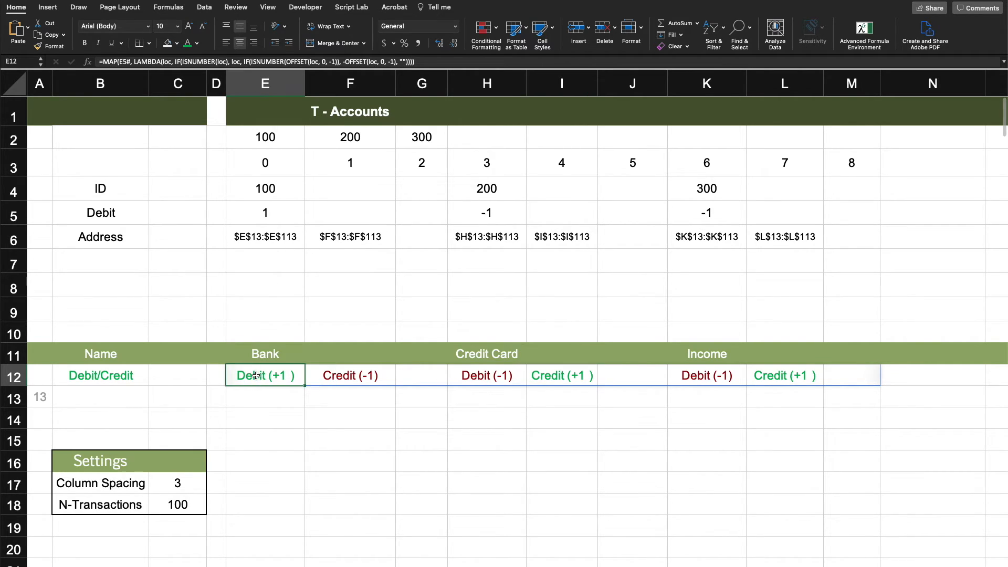
{"action": "left_click", "coordinate": [344, 375]}
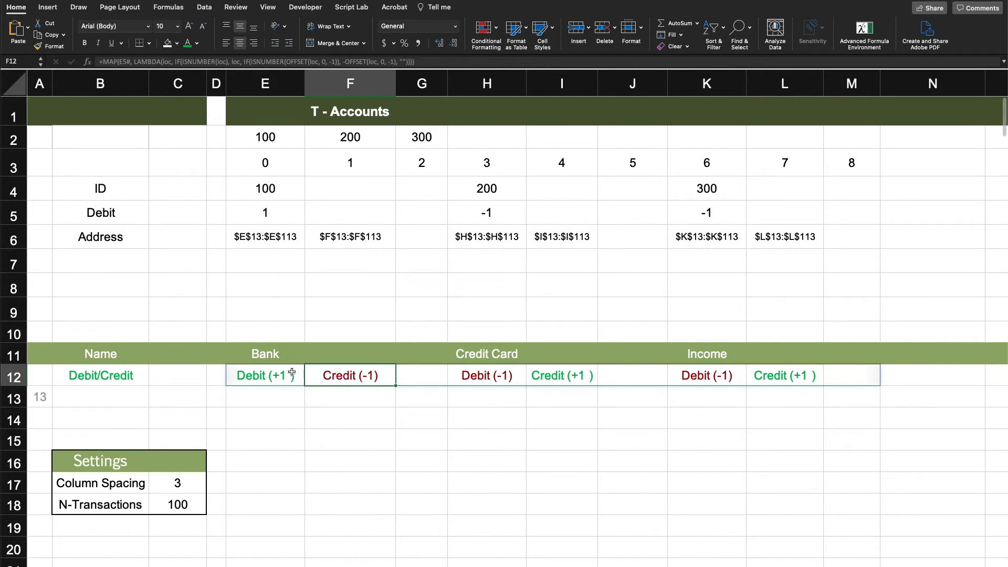
- Begin a MAP formula in E10 that takes the address row E6# and the sign row E12# as its arrays
{"action": "left_click", "coordinate": [278, 310]}
{"action": "left_click", "coordinate": [260, 331]}
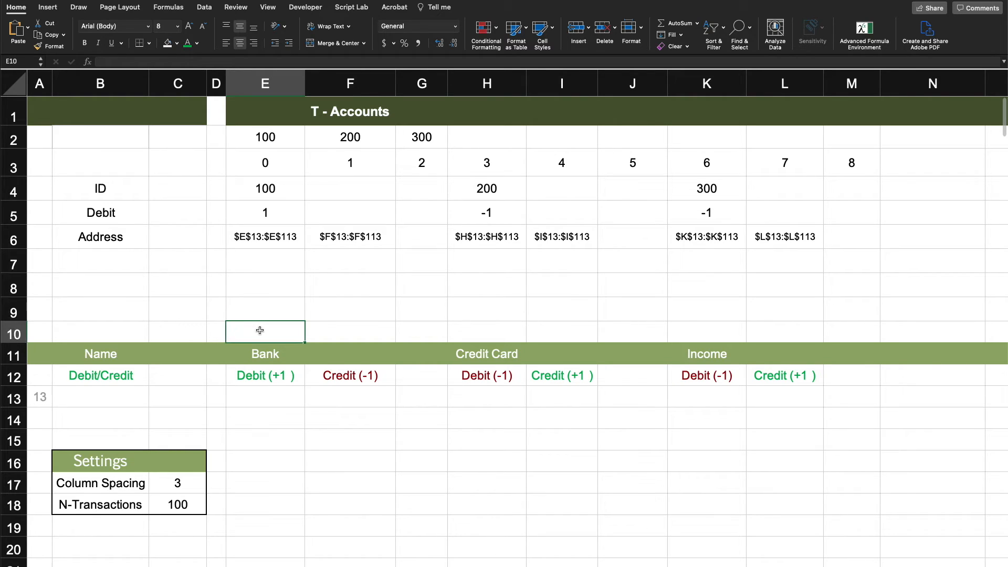
{"action": "type", "text": "="}
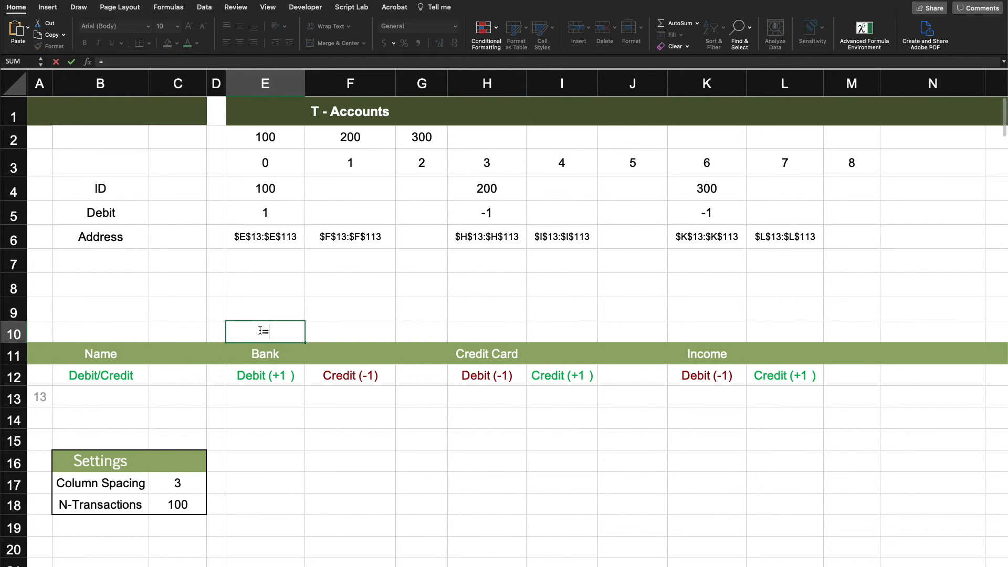
{"action": "type", "text": "map"}
{"action": "key", "text": "Tab"}
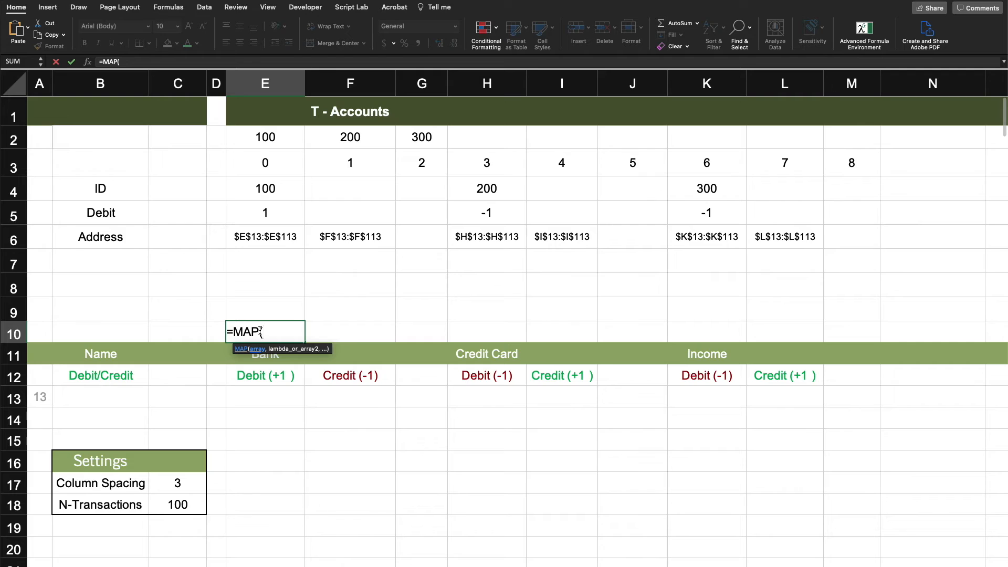
{"action": "left_click", "coordinate": [266, 239]}
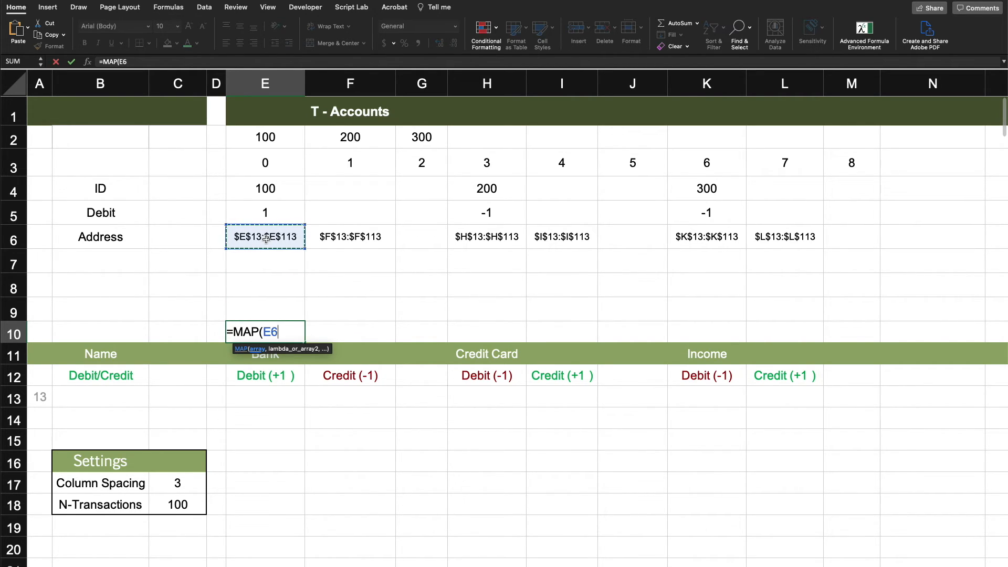
{"action": "type", "text": "#,"}
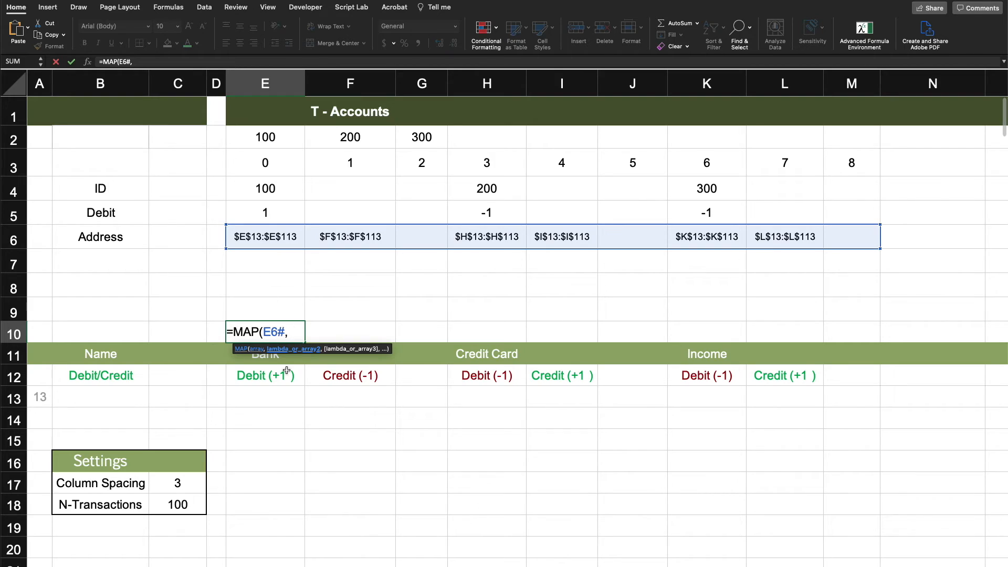
{"action": "left_click", "coordinate": [260, 376]}
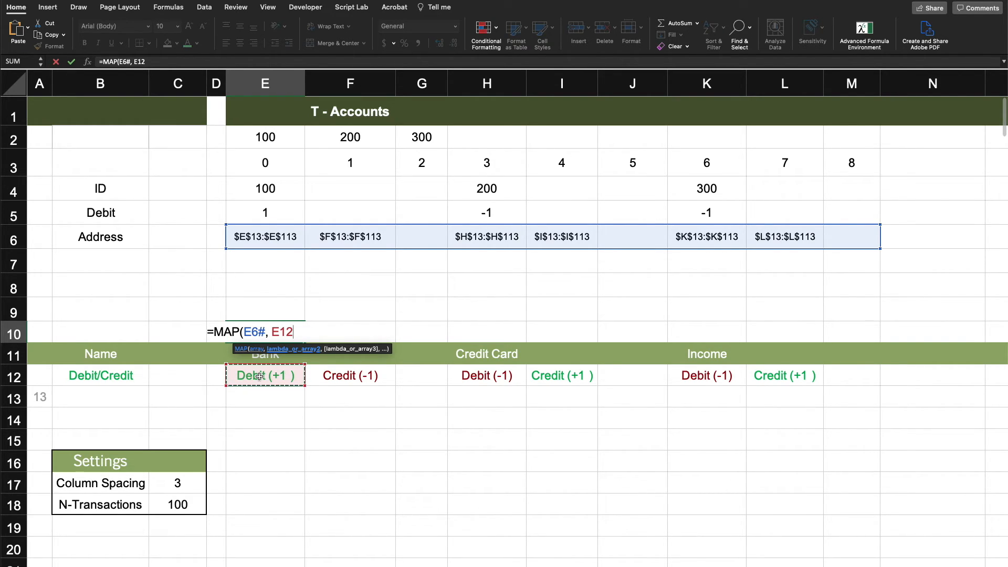
{"action": "type", "text": "#"}
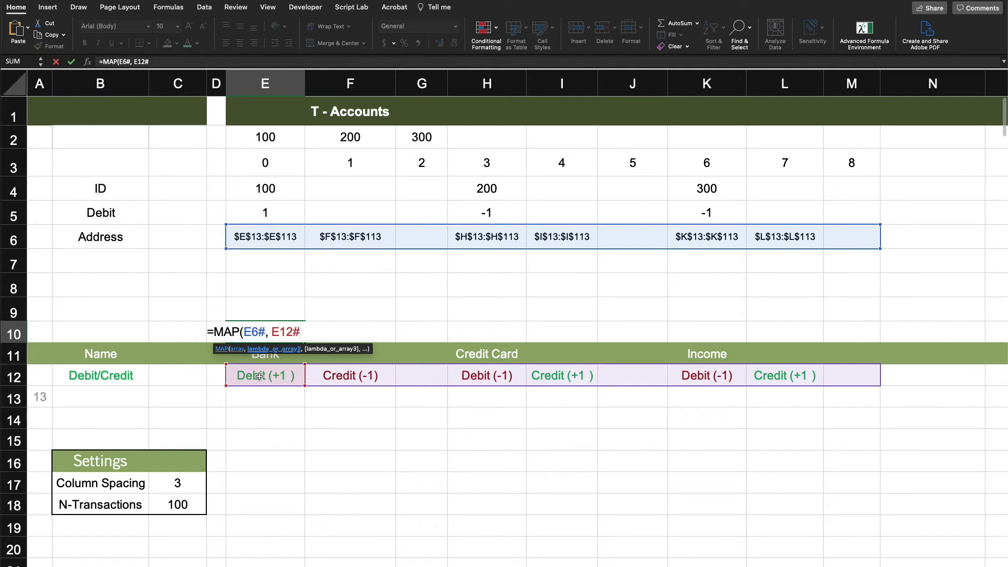
- Add a LAMBDA with the parameters addr and sign to E10's MAP formula
{"action": "type", "text": ", lam"}
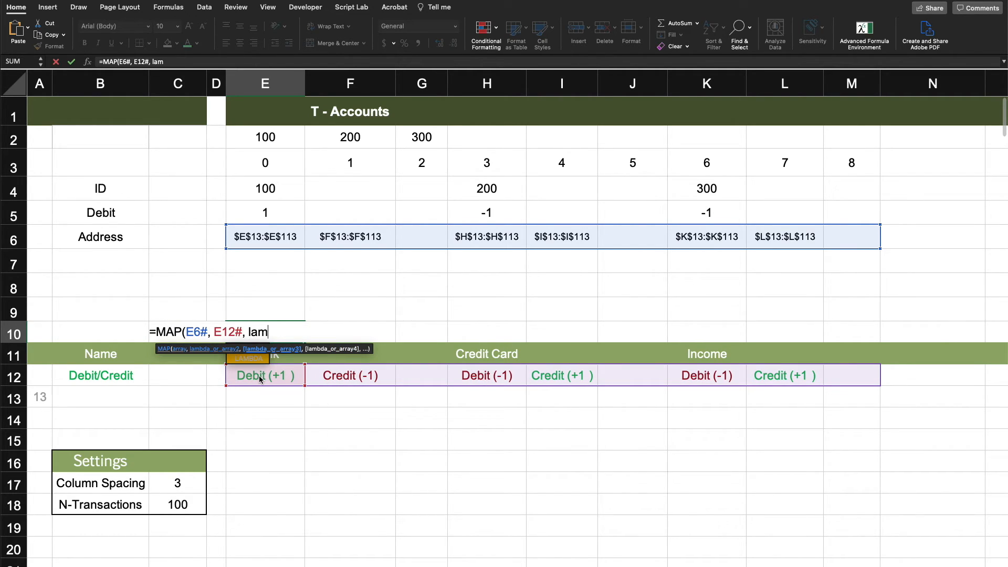
{"action": "key", "text": "Tab"}
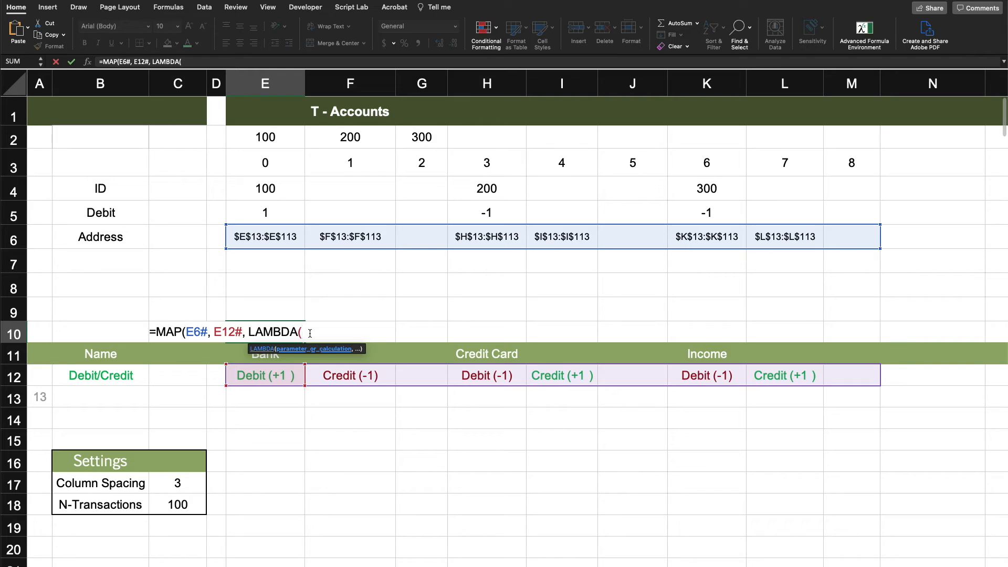
{"action": "type", "text": "addr, "}
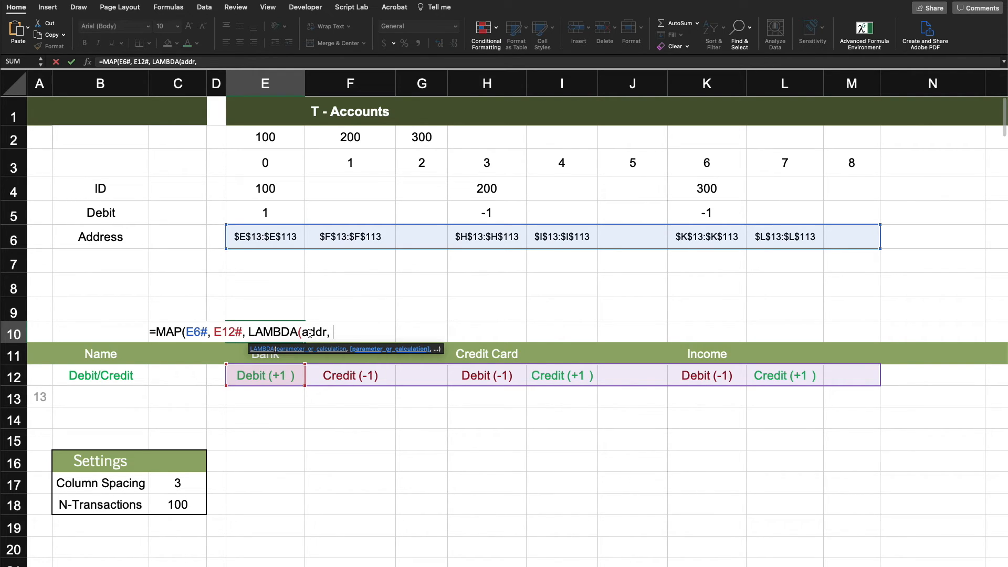
{"action": "type", "text": "sign"}
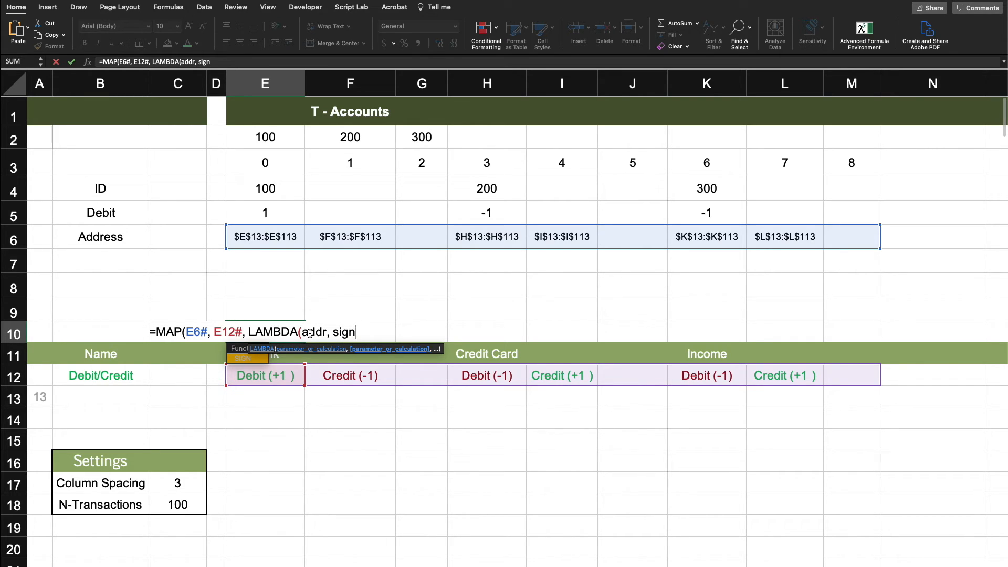
{"action": "type", "text": ","}
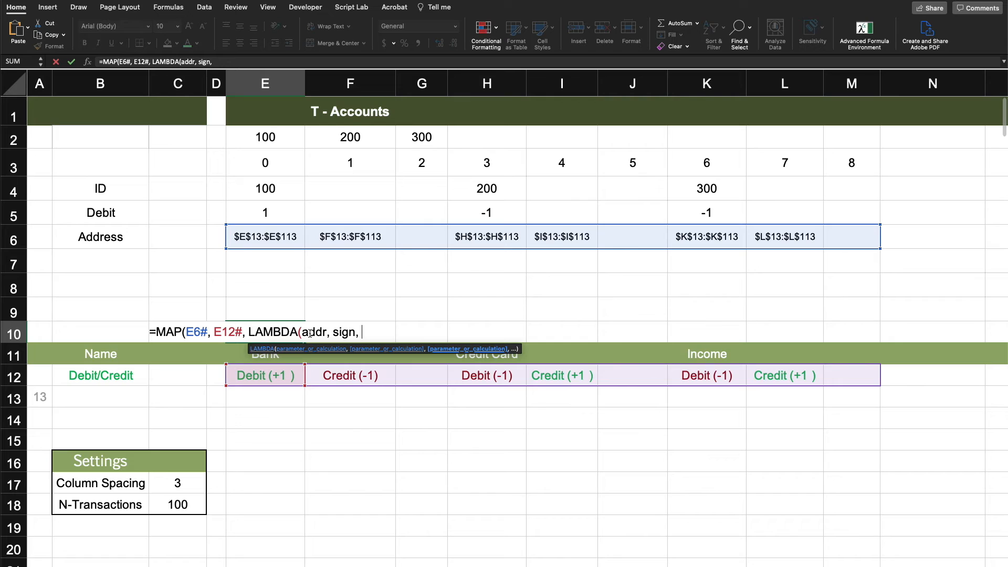
- Start the LAMBDA calculation in E10 with an IF that tests ISNUMBER(sign)
{"action": "type", "text": " if"}
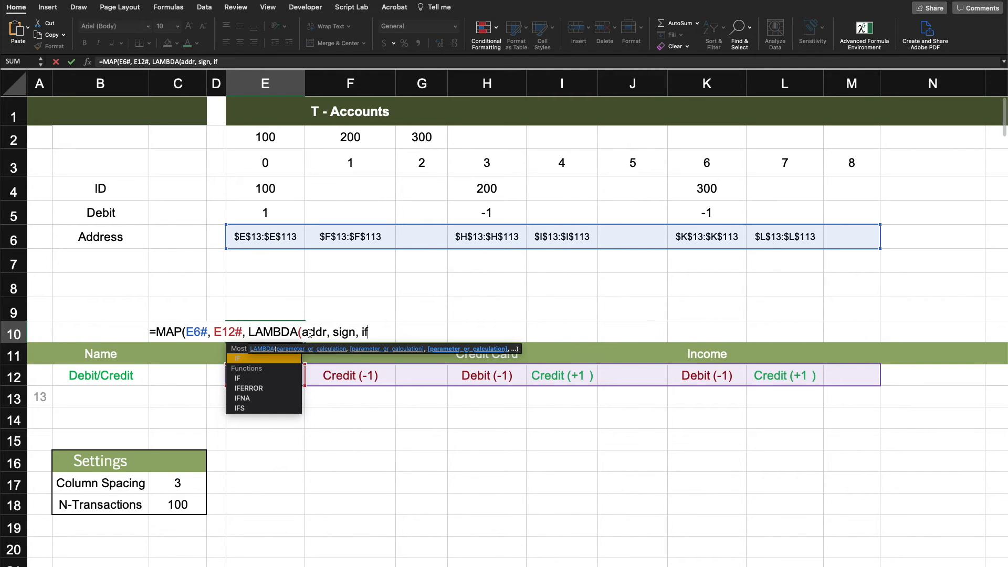
{"action": "key", "text": "Tab"}
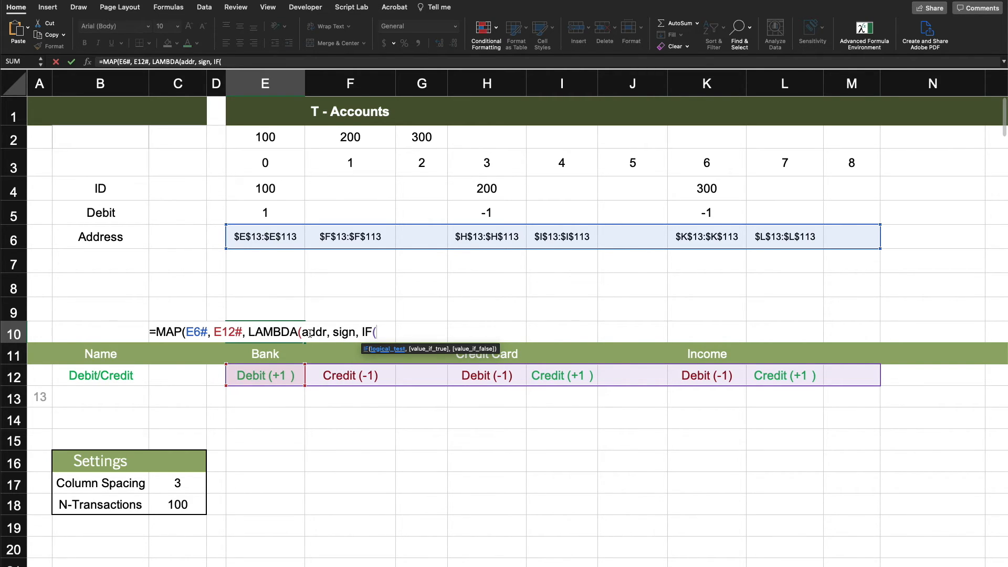
{"action": "type", "text": "isnu"}
{"action": "key", "text": "Tab"}
{"action": "type", "text": "sign),"}
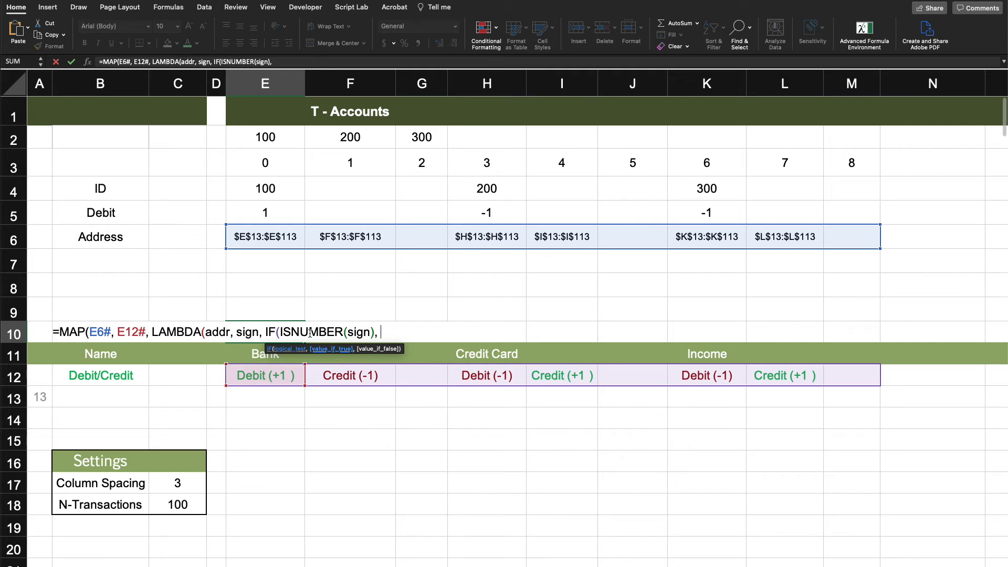
- Set the IF's true result in E10 to SUM(INDIRECT(addr))*sign
{"action": "type", "text": " su"}
{"action": "key", "text": "Tab"}
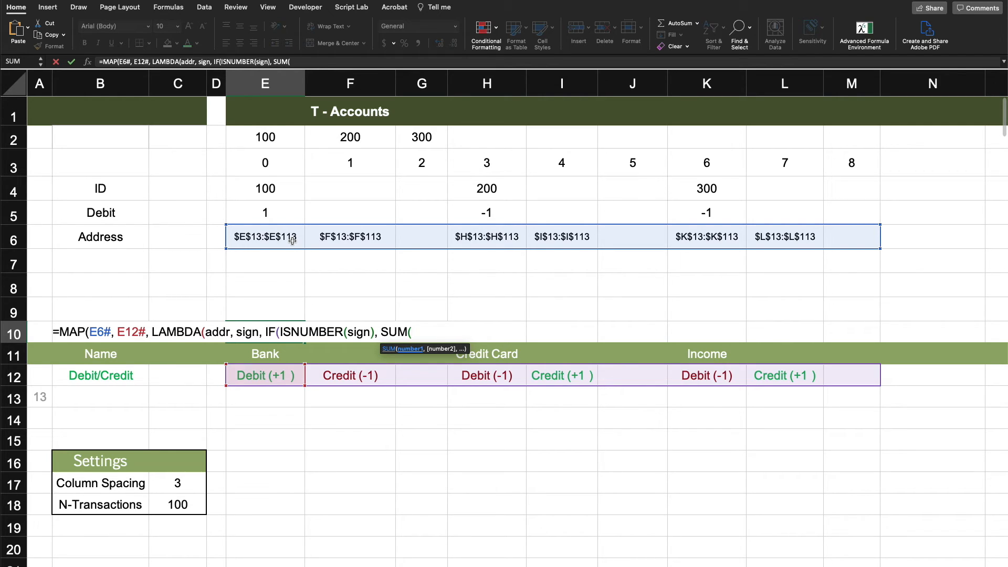
{"action": "type", "text": "ind"}
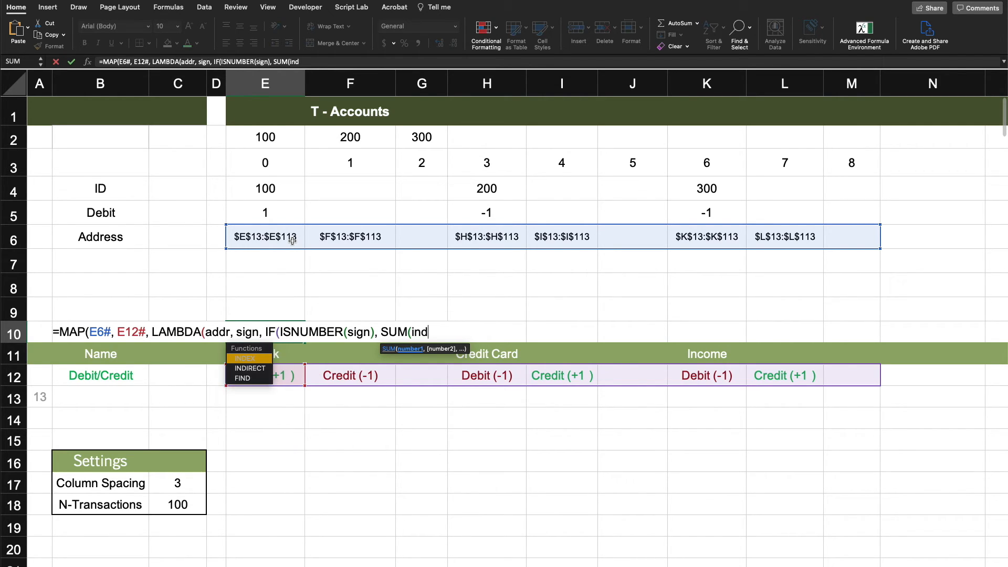
{"action": "key", "text": "Tab"}
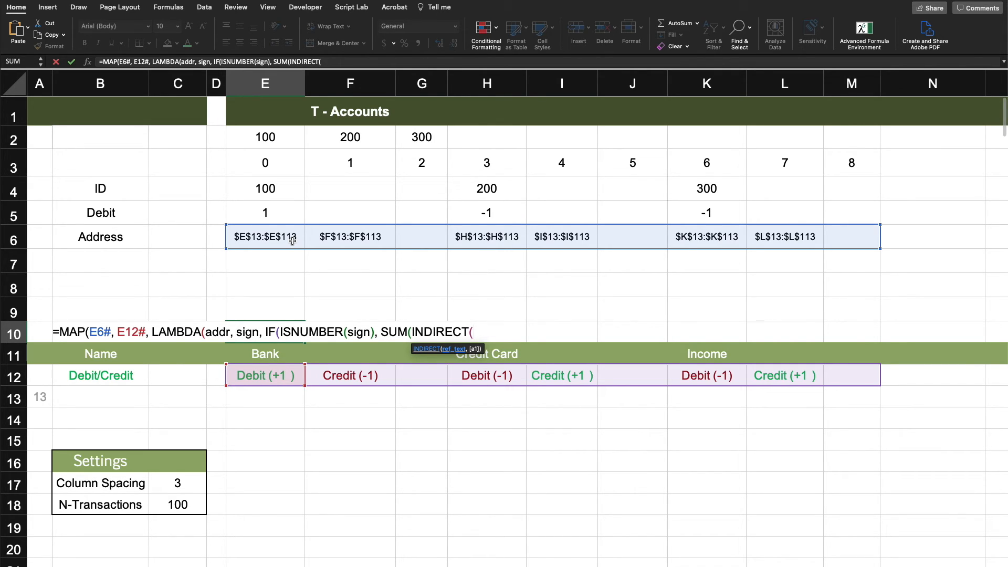
{"action": "type", "text": "addr"}
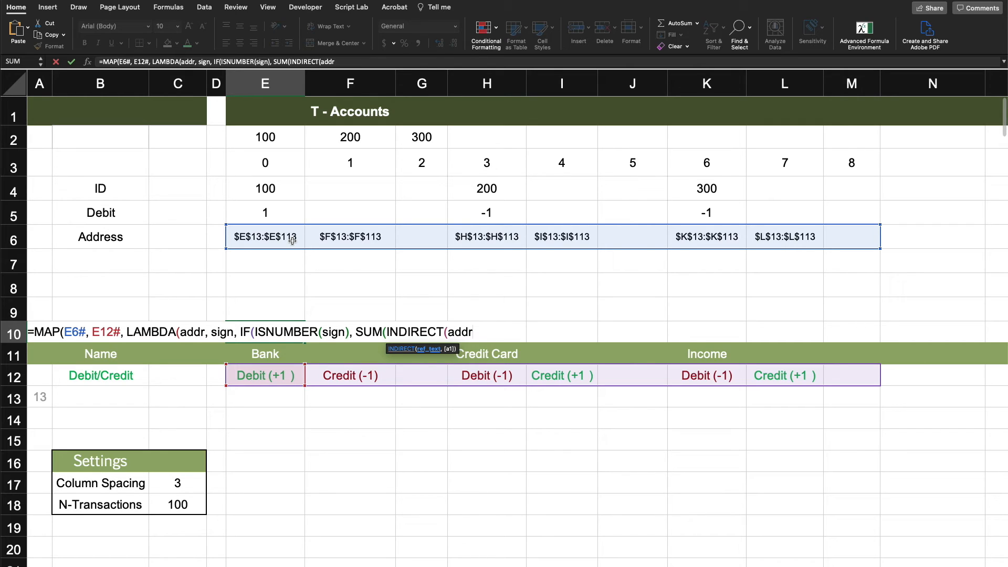
{"action": "type", "text": ")"}
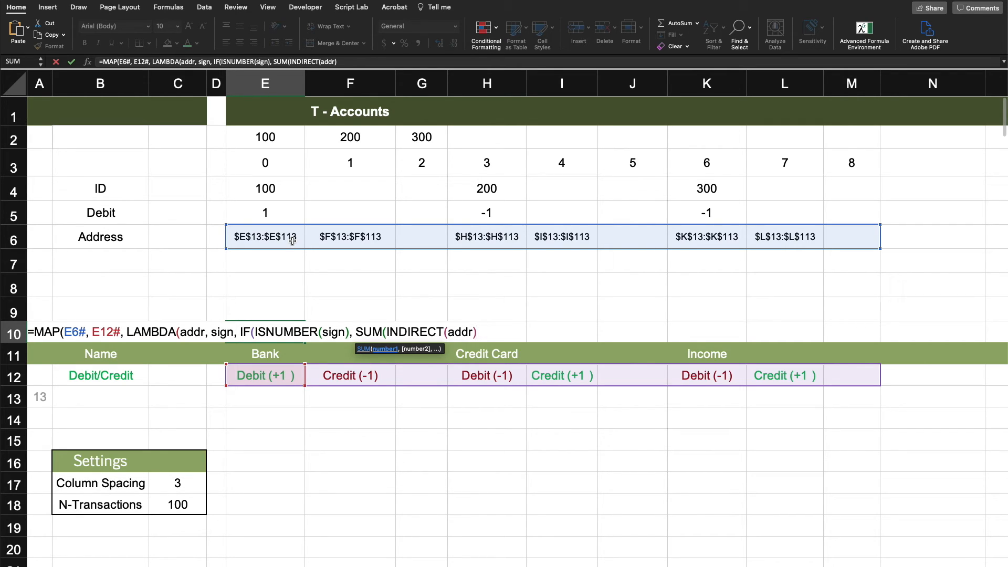
{"action": "type", "text": ")*sign"}
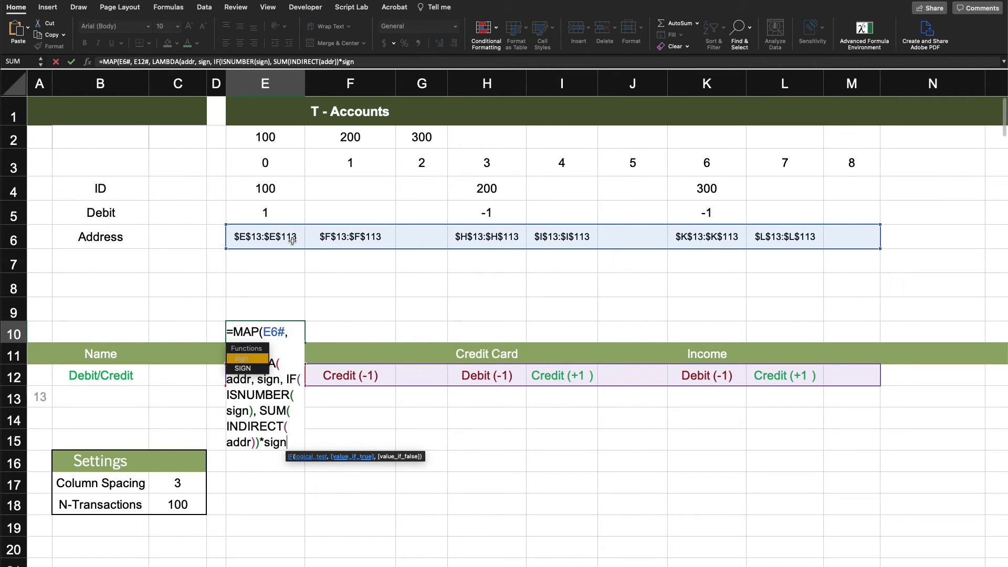
- Give E10's IF an empty string as its false result, close all the brackets and commit the formula
{"action": "type", "text": ","}
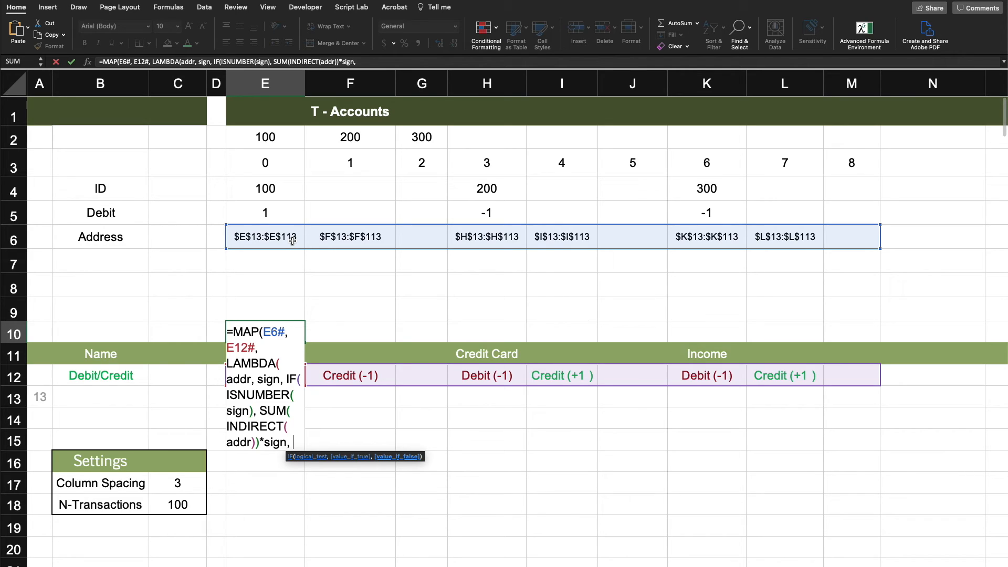
{"action": "type", "text": " \"\")"}
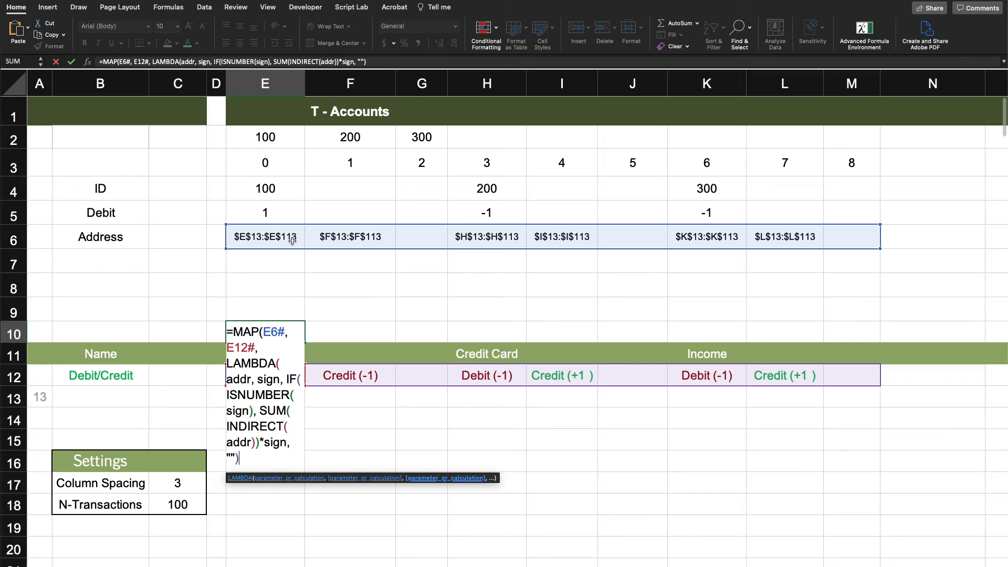
{"action": "type", "text": "))"}
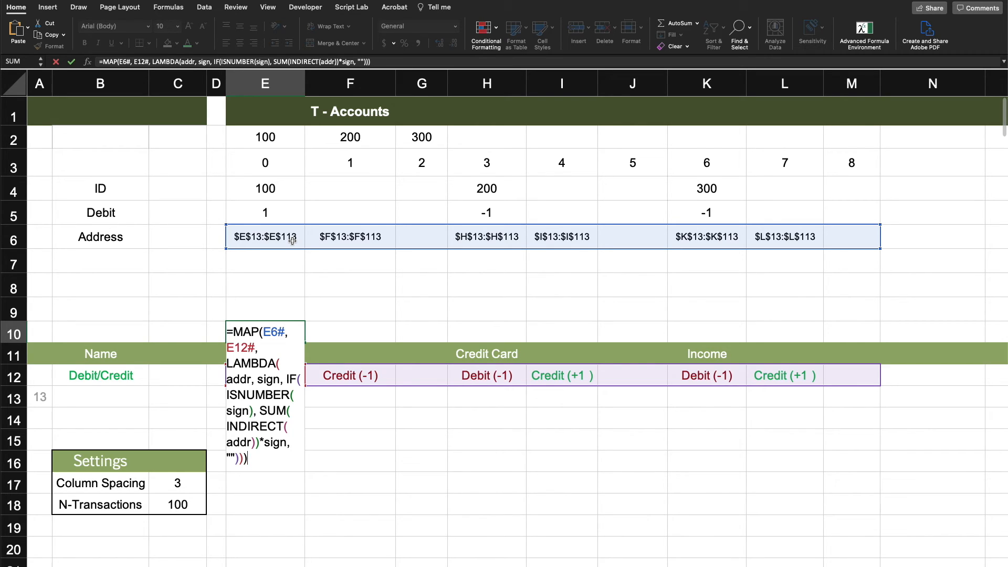
{"action": "key", "text": "Return"}
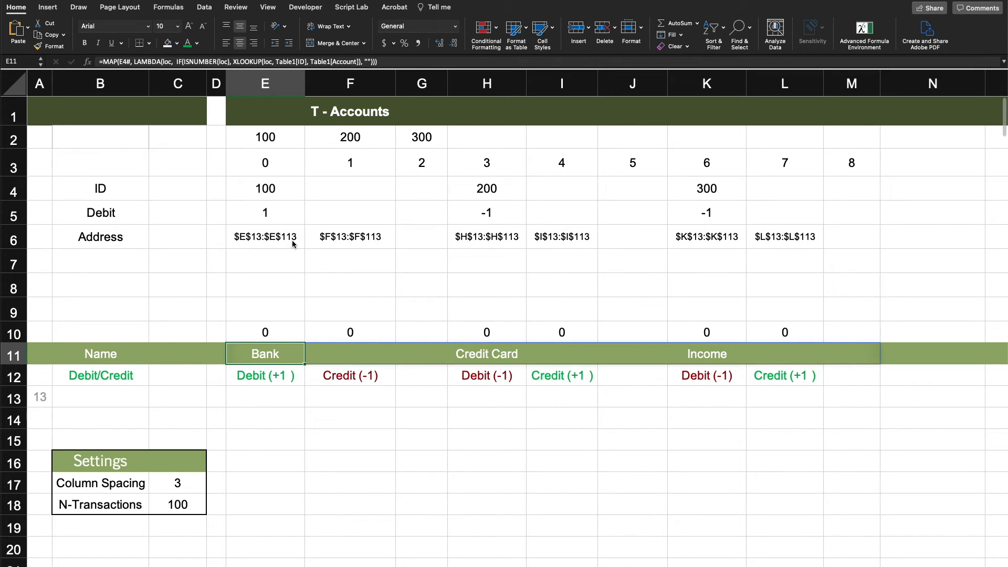
- Enter test transactions for Bank in row 13: 100 under Debit and 20 under Credit
{"action": "left_click", "coordinate": [245, 389]}
{"action": "type", "text": "100"}
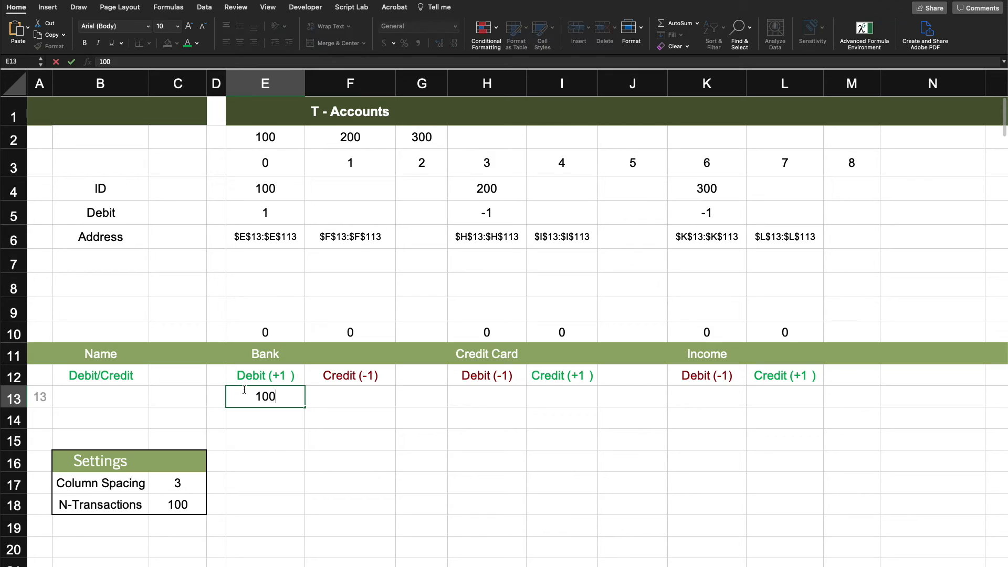
{"action": "key", "text": "Tab"}
{"action": "type", "text": "20"}
{"action": "key", "text": "Return"}
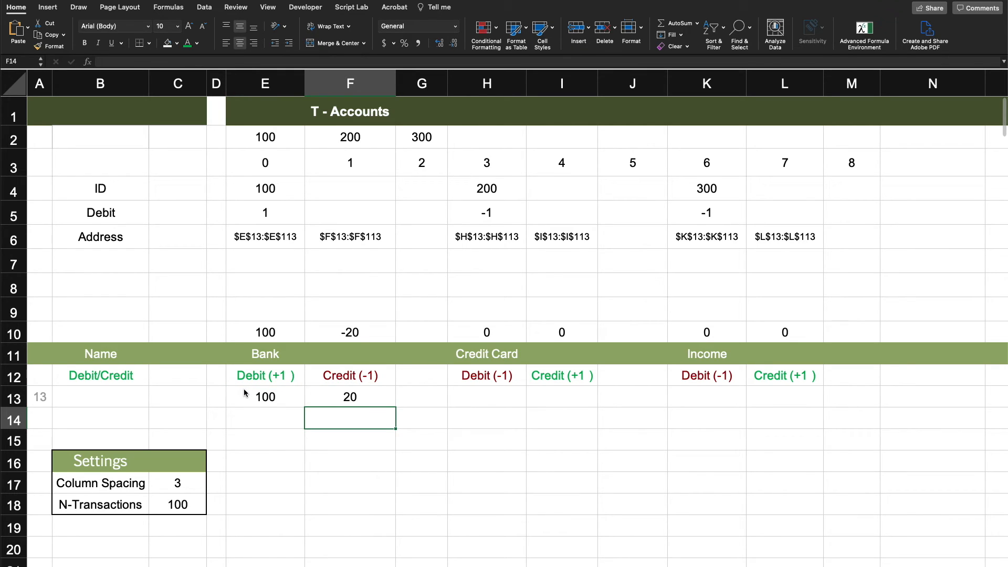
- Enter a test transaction of 100 under the Credit Card account's Debit heading in H13
{"action": "key", "text": "Up"}
{"action": "key", "text": "Right"}
{"action": "key", "text": "Right"}
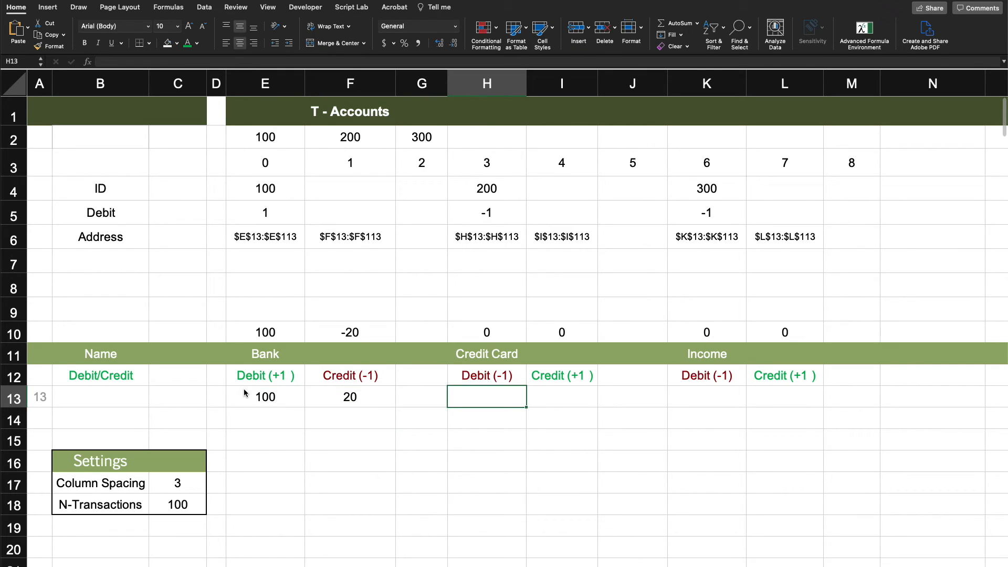
{"action": "type", "text": "100"}
{"action": "key", "text": "Tab"}
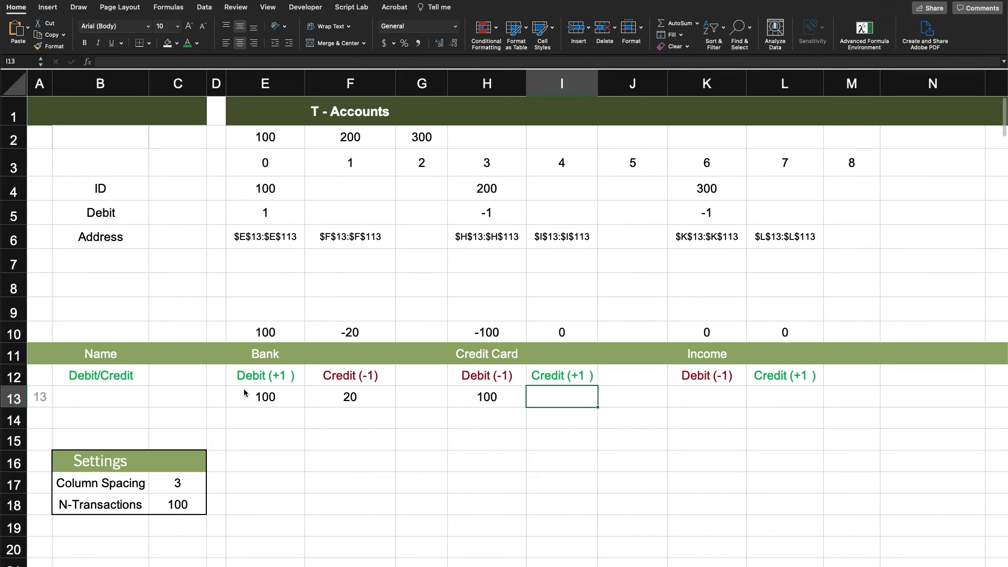
- Enter a test transaction of 20 under the Credit Card account's Credit heading in I13, and undo all the test entries in row 13
{"action": "type", "text": "20"}
{"action": "key", "text": "Return"}
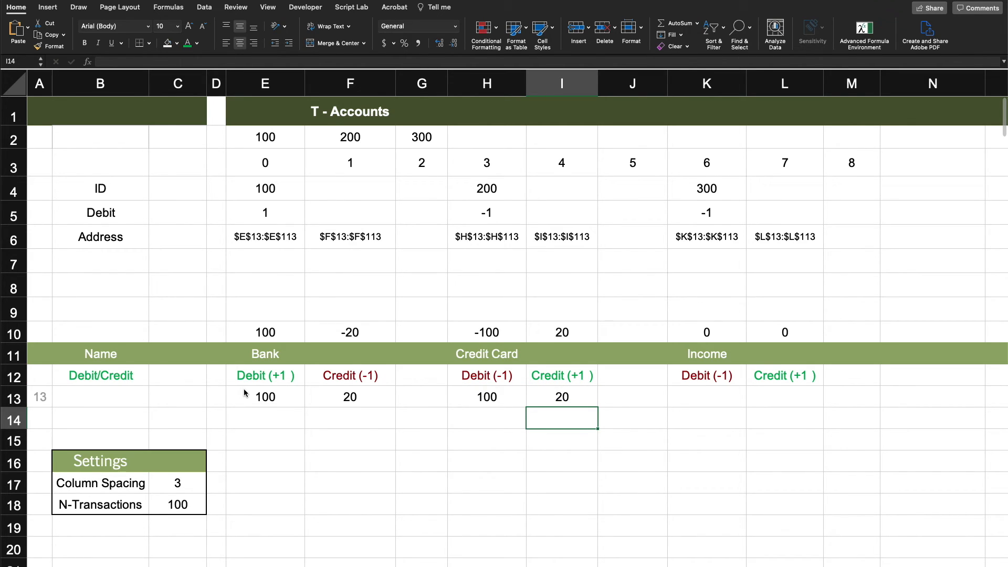
{"action": "key", "text": "super+z"}
{"action": "key", "text": "super+z"}
{"action": "key", "text": "super+z"}
{"action": "key", "text": "super+z"}
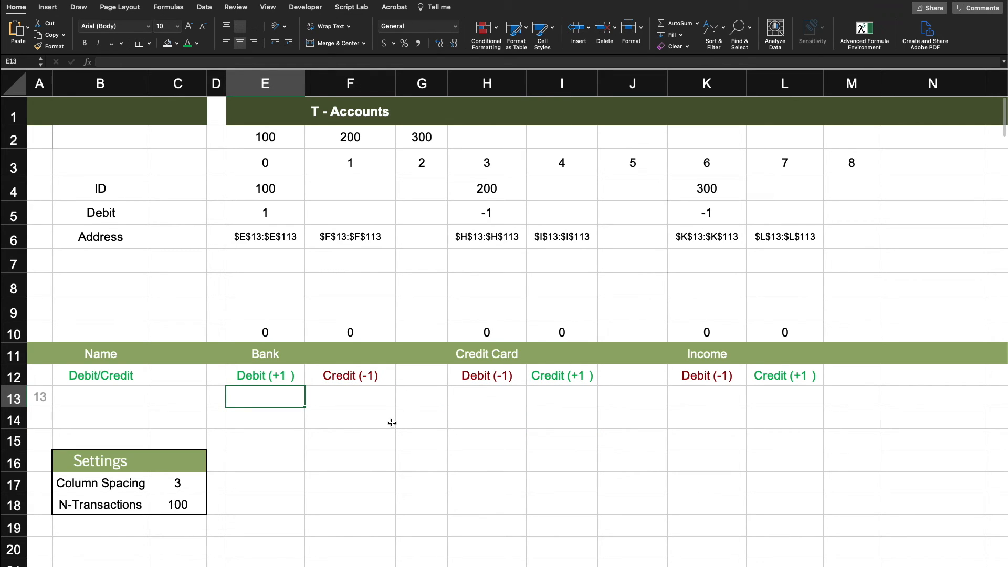
- Start a MAP formula in E9 over the spilled range E10# with a LAMBDA as its function
{"action": "left_click", "coordinate": [367, 436]}
{"action": "left_click", "coordinate": [265, 304]}
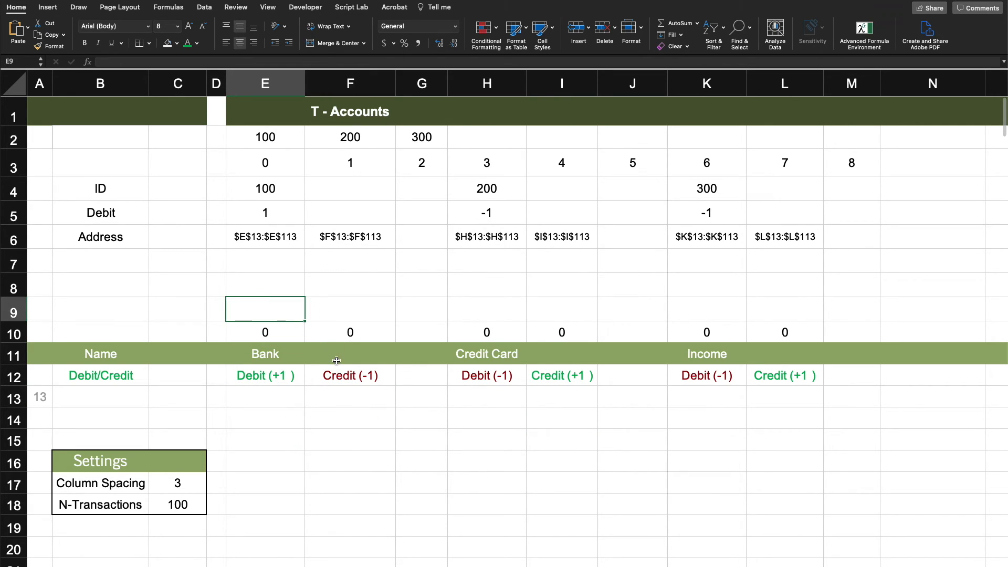
{"action": "left_click", "coordinate": [340, 330]}
{"action": "left_click", "coordinate": [267, 330]}
{"action": "left_click", "coordinate": [276, 305]}
{"action": "type", "text": "=m"}
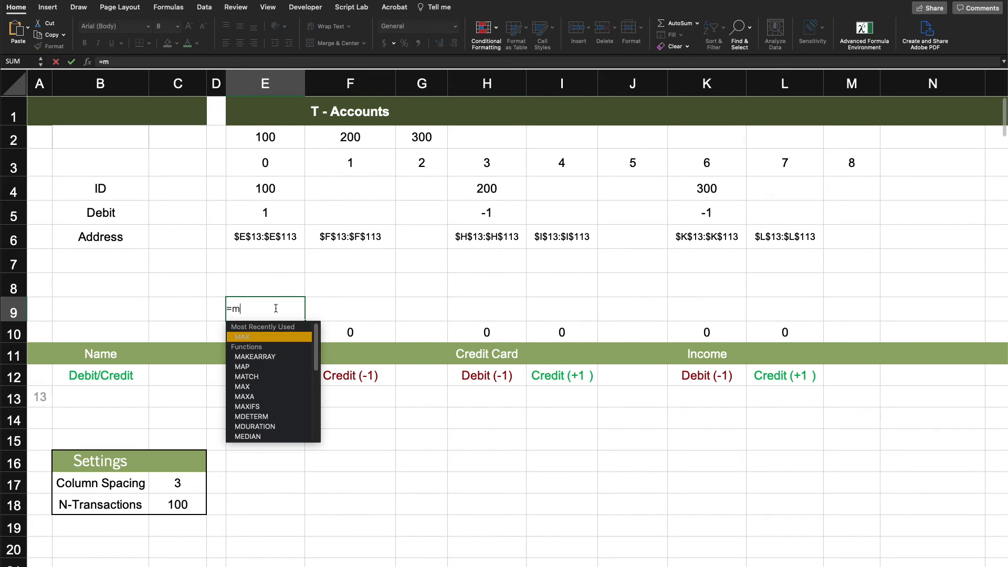
{"action": "type", "text": "ap"}
{"action": "key", "text": "Tab"}
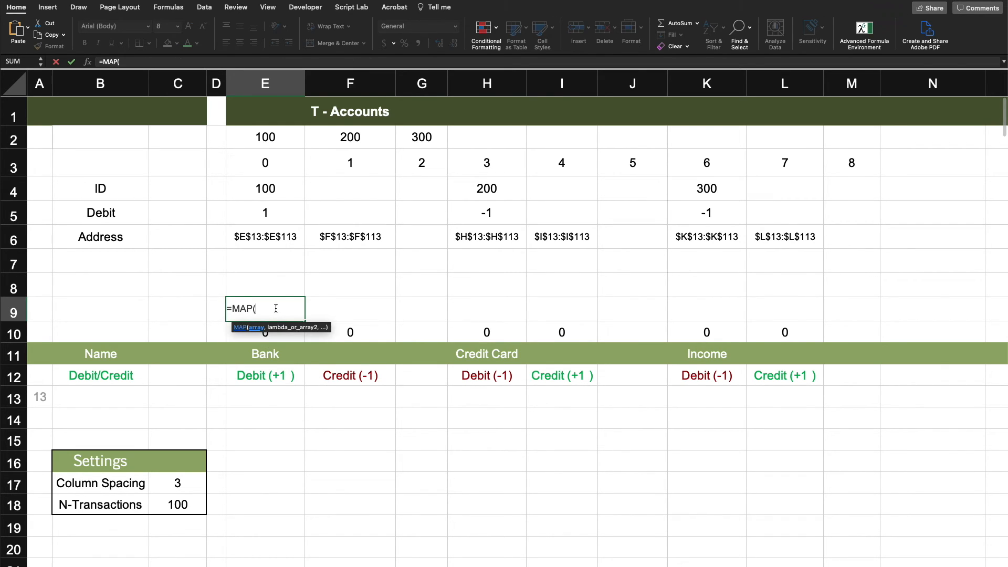
{"action": "left_click", "coordinate": [281, 337]}
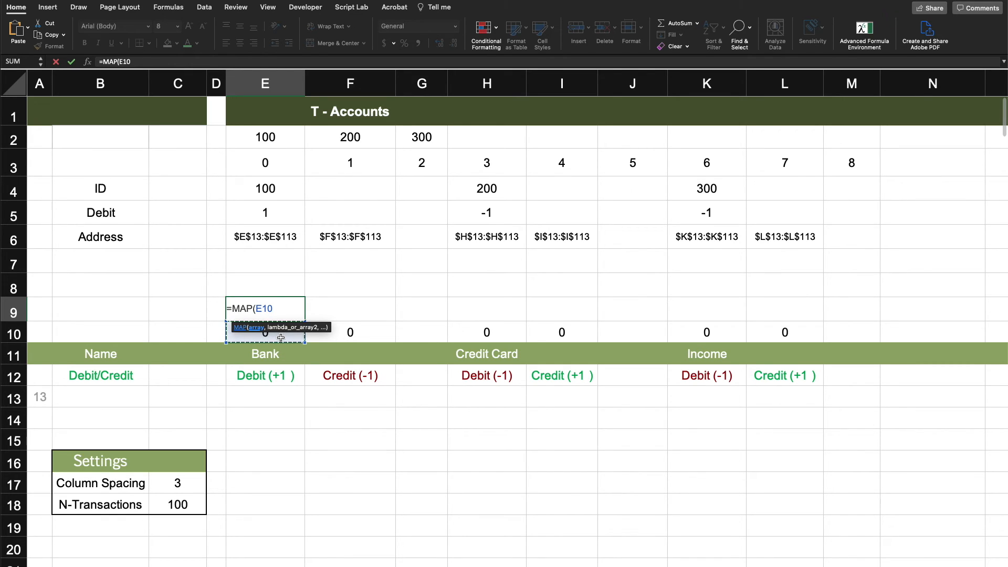
{"action": "type", "text": "#, l"}
{"action": "key", "text": "Tab"}
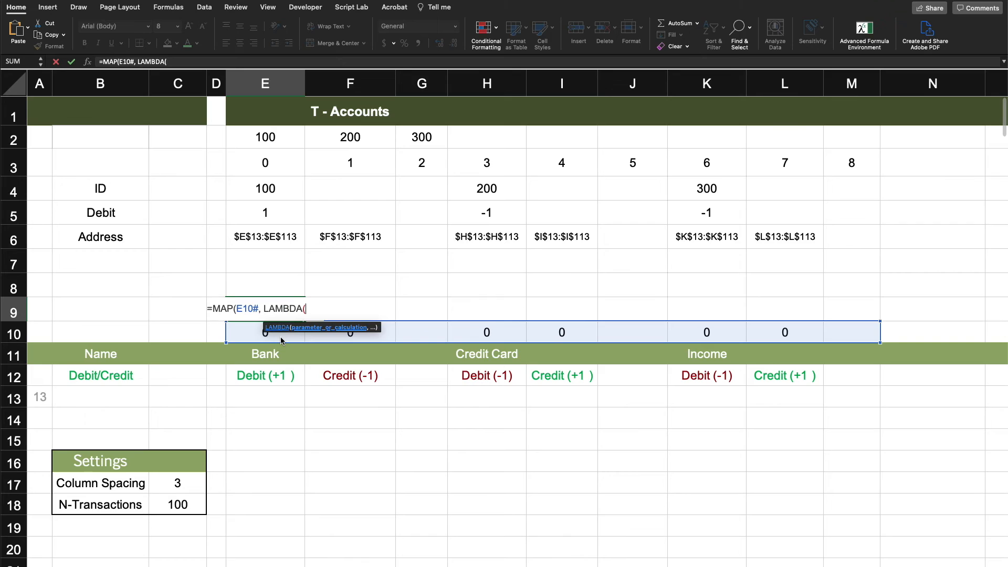
- Give E9's LAMBDA the parameter loc and begin an IF whose AND test has ISNUMBER(loc) as its first condition
{"action": "type", "text": "loc, if"}
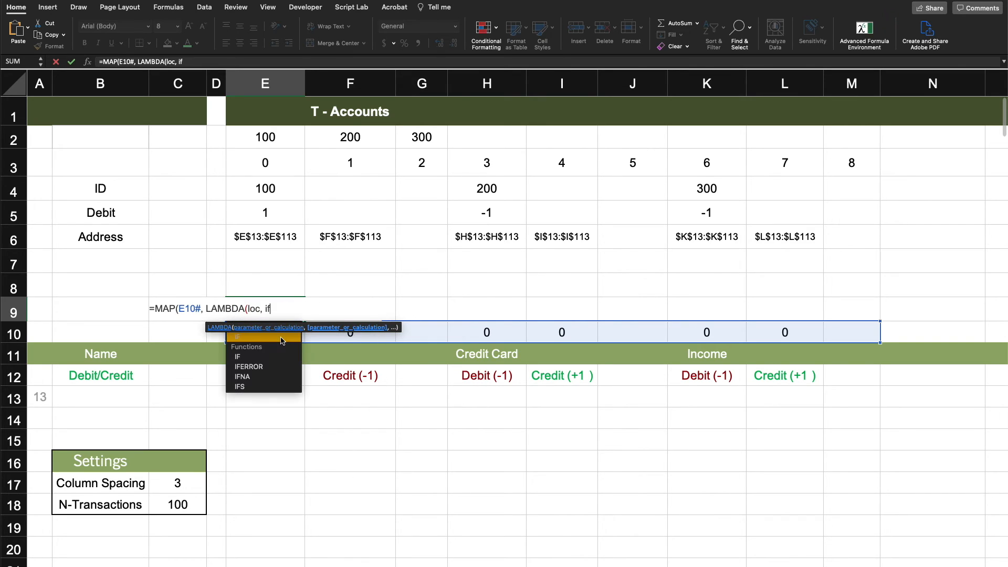
{"action": "key", "text": "Tab"}
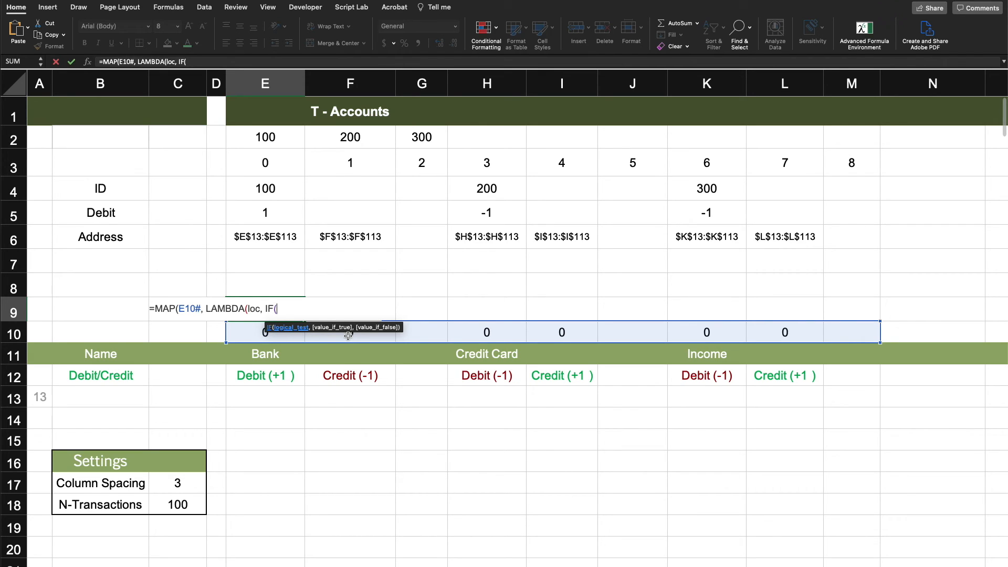
{"action": "type", "text": "AND("}
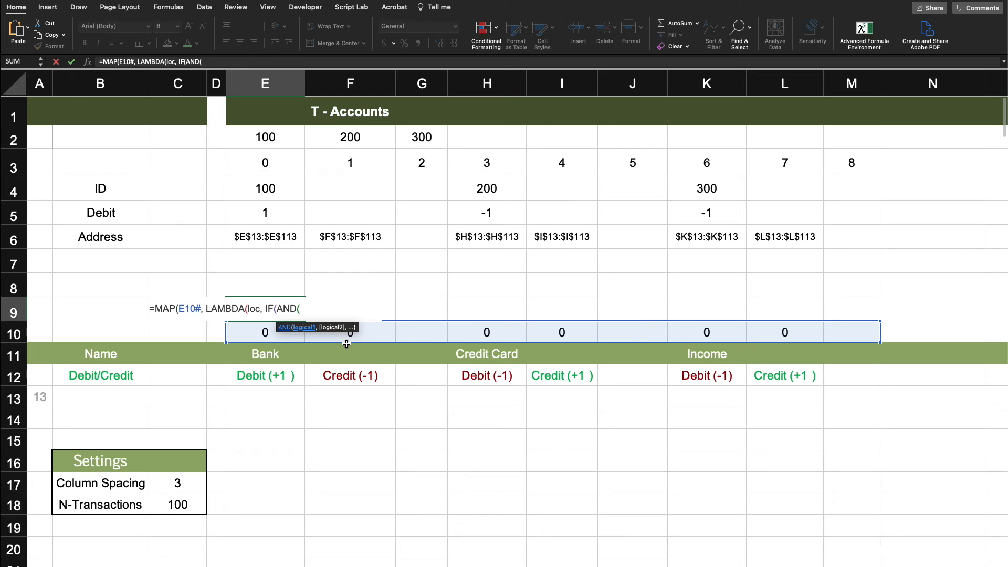
{"action": "type", "text": "ISNUMBER("}
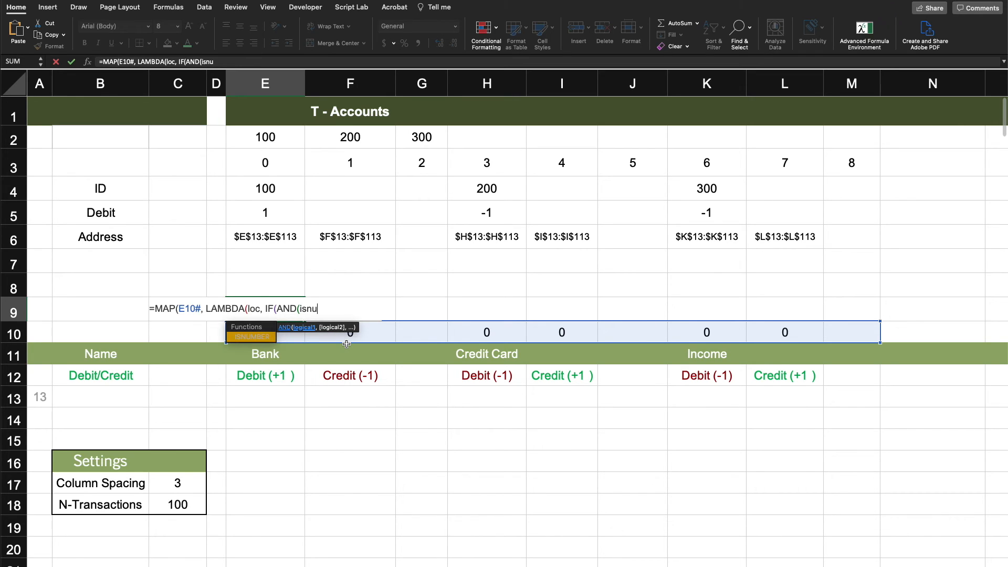
{"action": "type", "text": "loc),"}
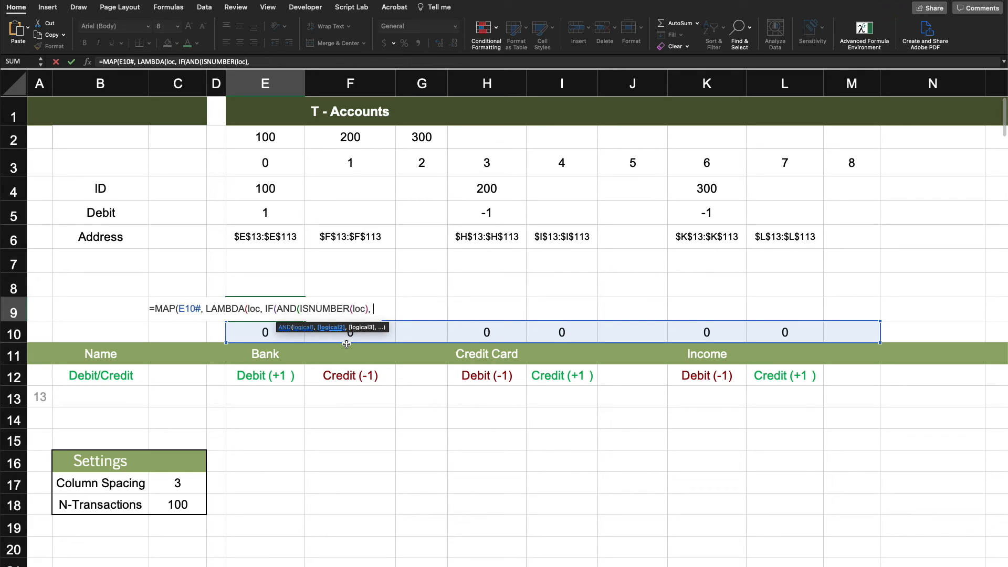
- Add ISNUMBER(OFFSET(loc, 0, 1)) as the second AND condition in E9 and close the logical test
{"action": "type", "text": " ISNUMBER("}
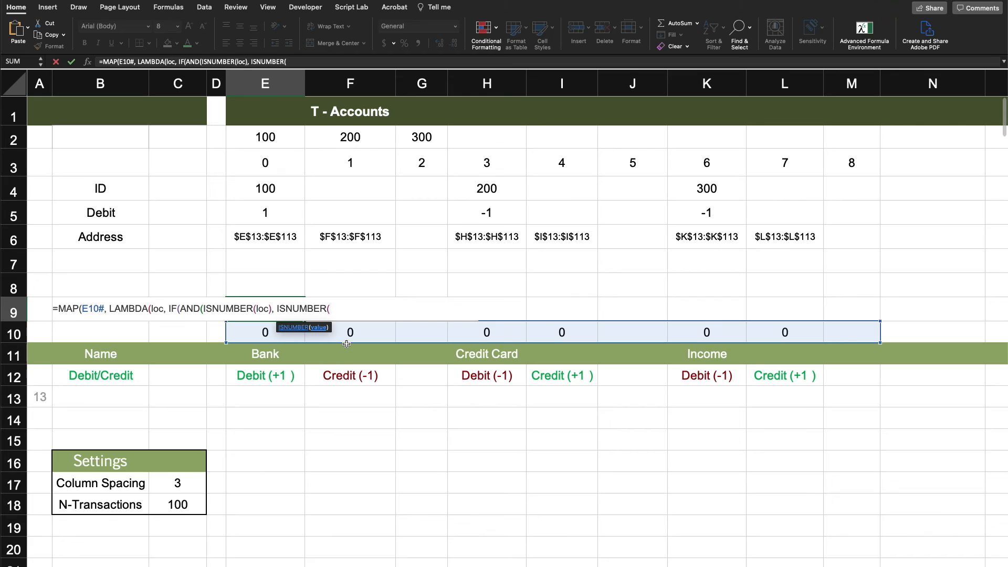
{"action": "type", "text": "OFFSET("}
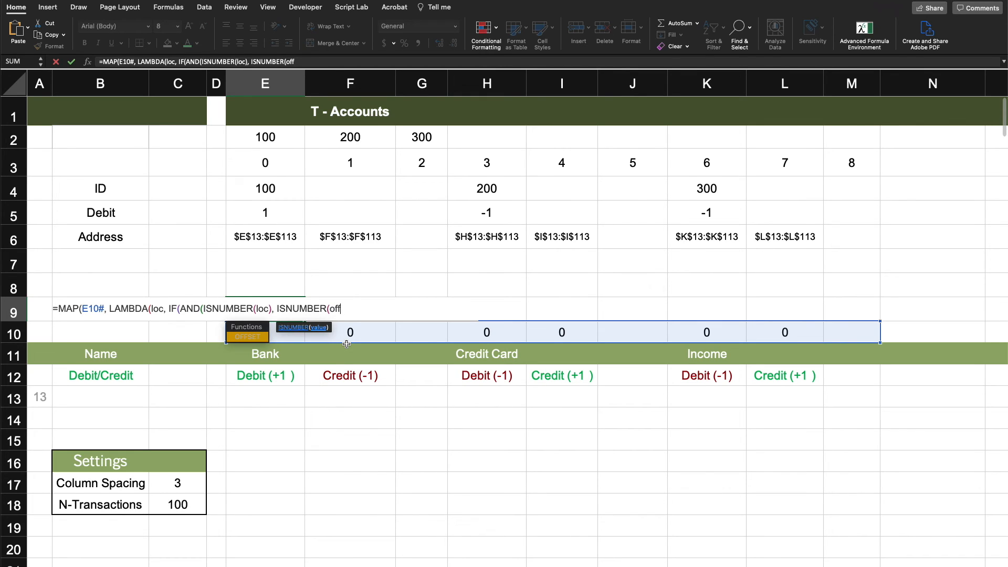
{"action": "type", "text": "loc, 0, "}
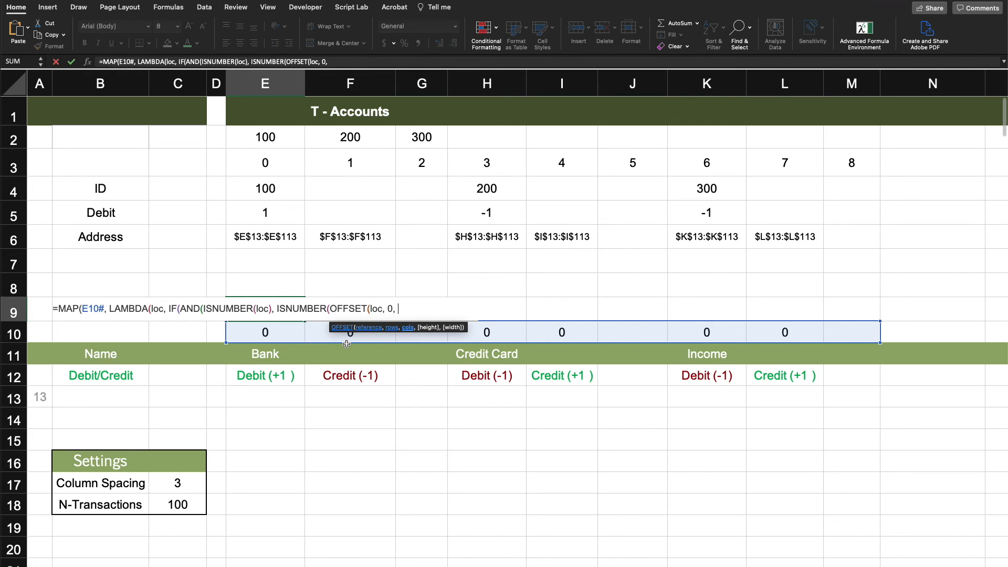
{"action": "type", "text": "1)"}
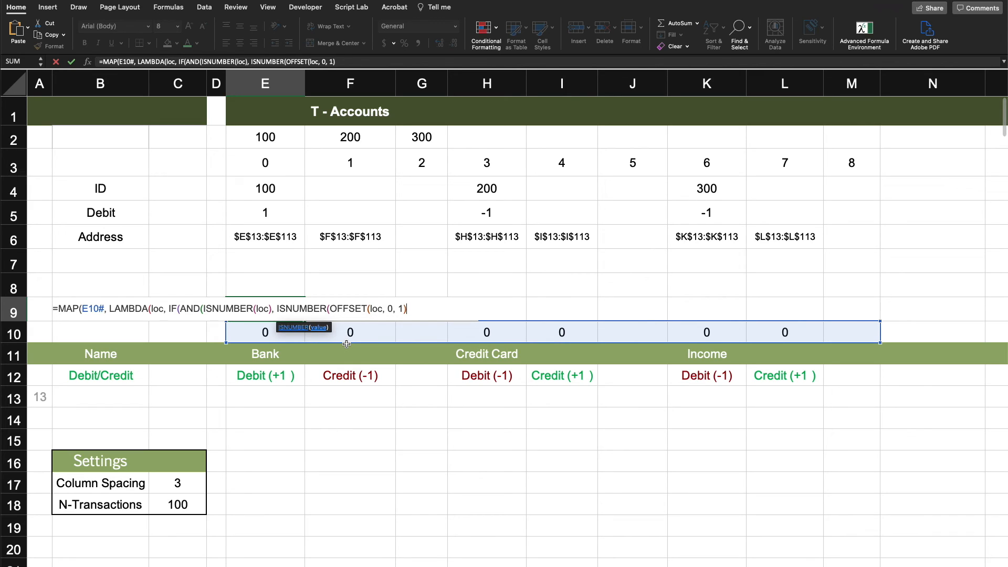
{"action": "type", "text": "))"}
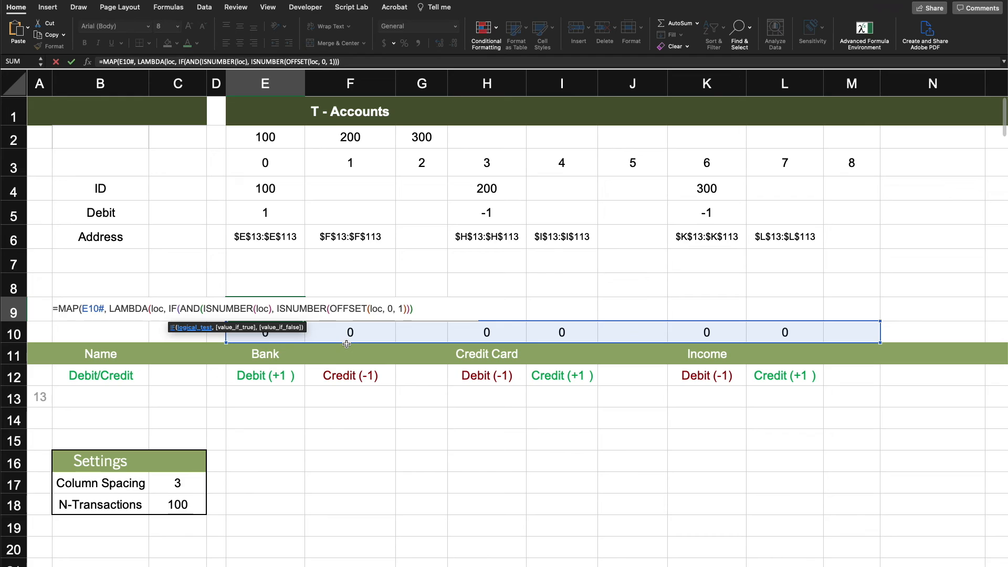
- Set the IF's true result in E9 to loc + OFFSET(loc,0, 1)
{"action": "type", "text": ",  loc + "}
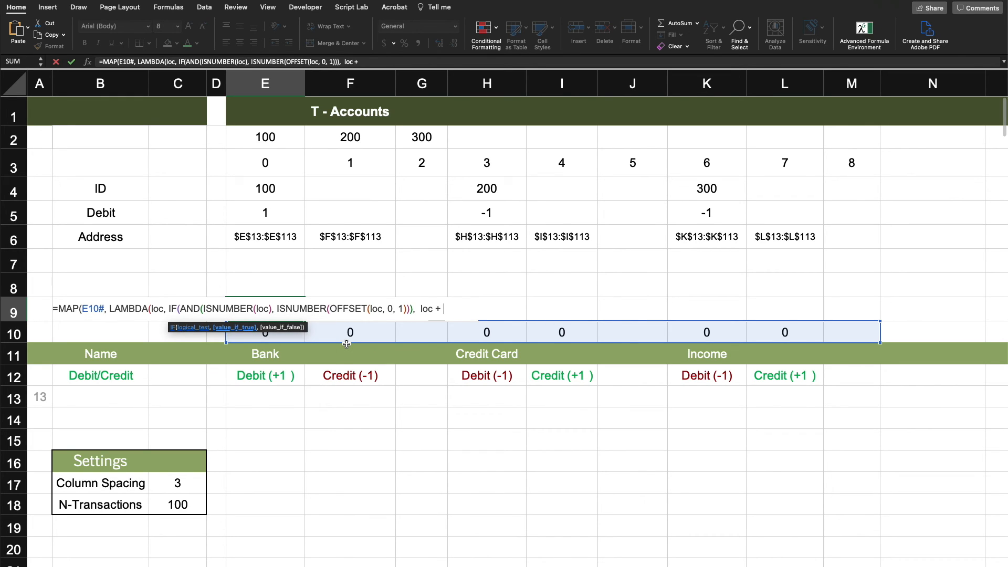
{"action": "type", "text": "so"}
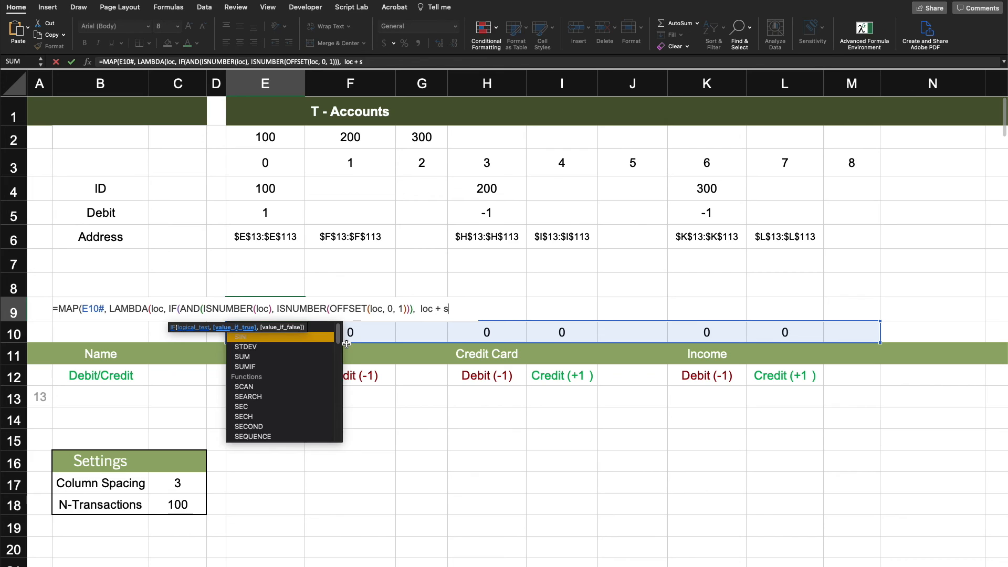
{"action": "key", "text": "BackSpace"}
{"action": "key", "text": "BackSpace"}
{"action": "type", "text": "off"}
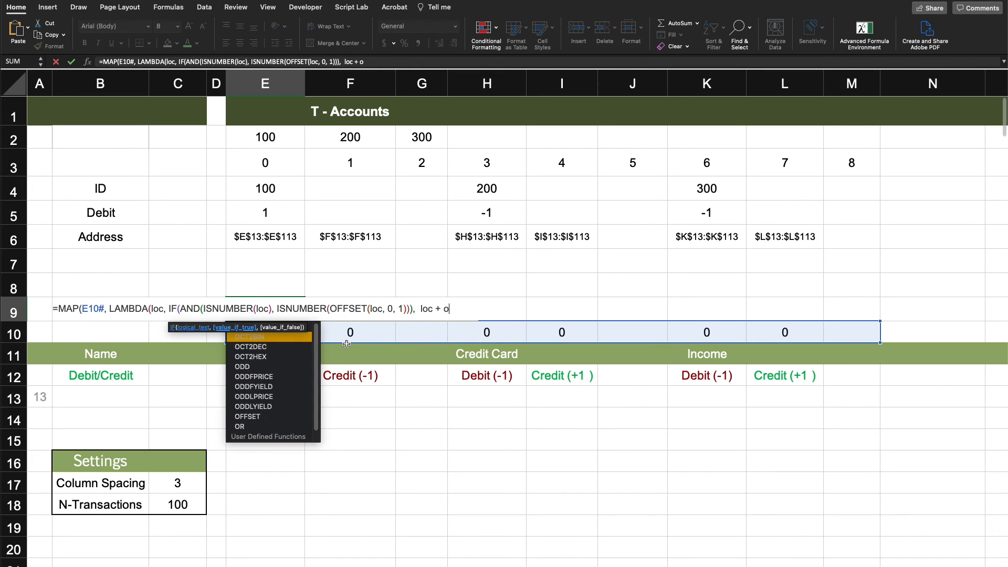
{"action": "key", "text": "Tab"}
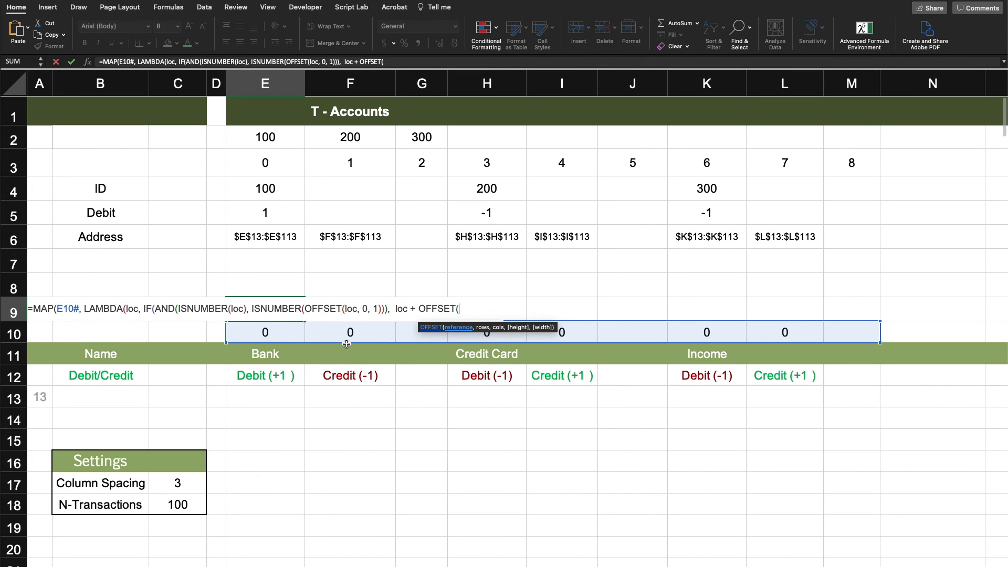
{"action": "type", "text": "loc,"}
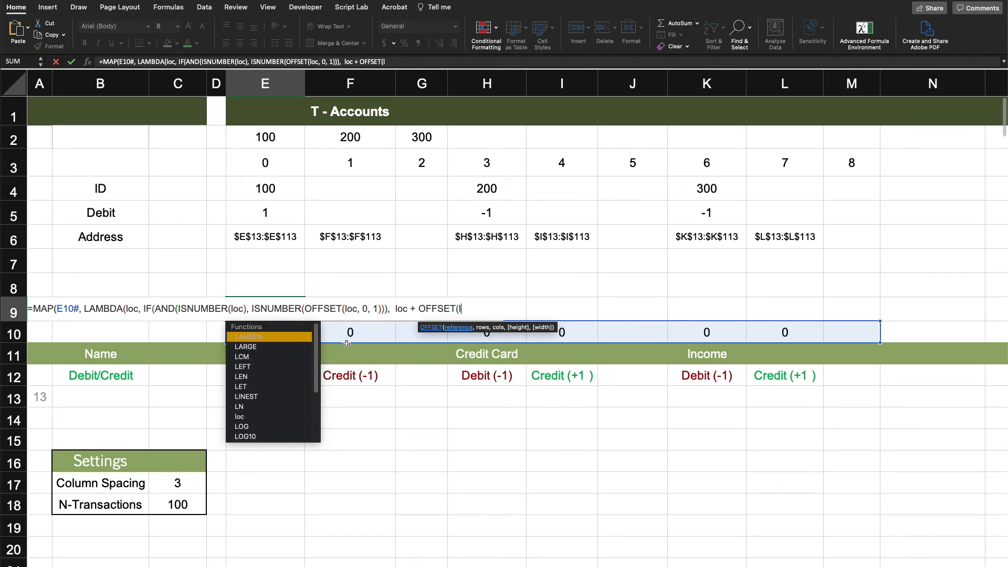
{"action": "type", "text": "0"}
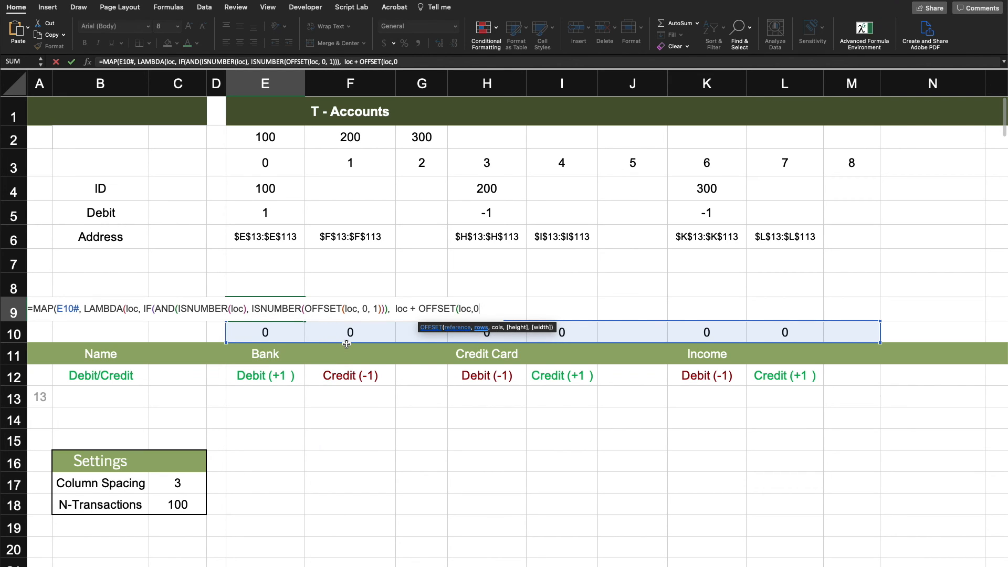
{"action": "type", "text": ", 1)"}
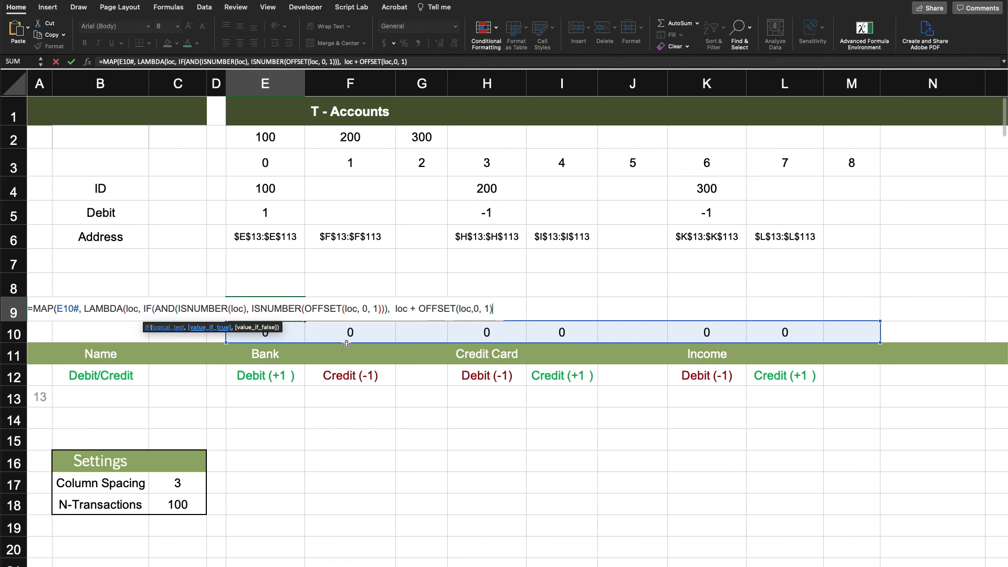
- Give E9's IF an empty string as its false result, close all the brackets and commit the formula
{"action": "type", "text": ", \"\")"}
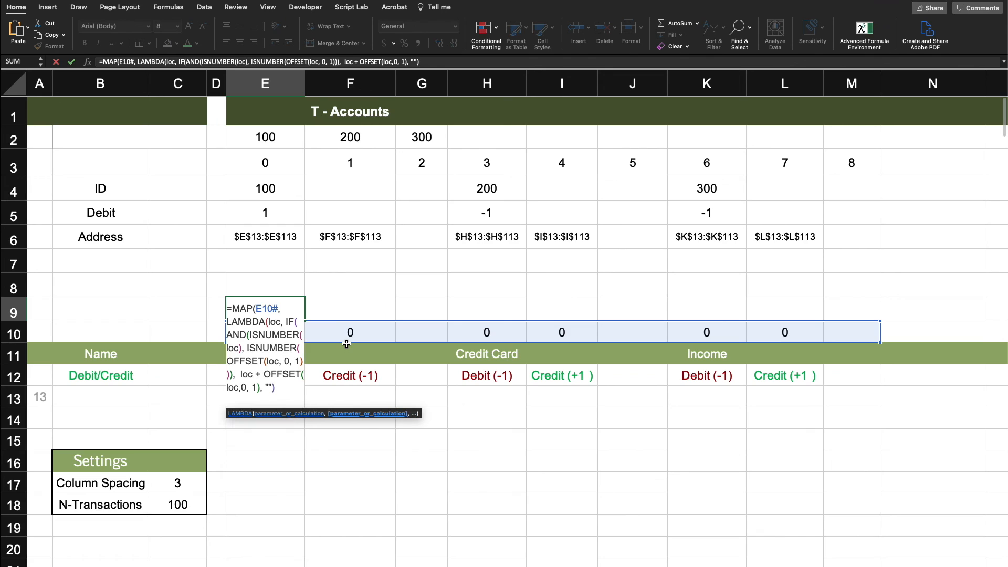
{"action": "type", "text": "))"}
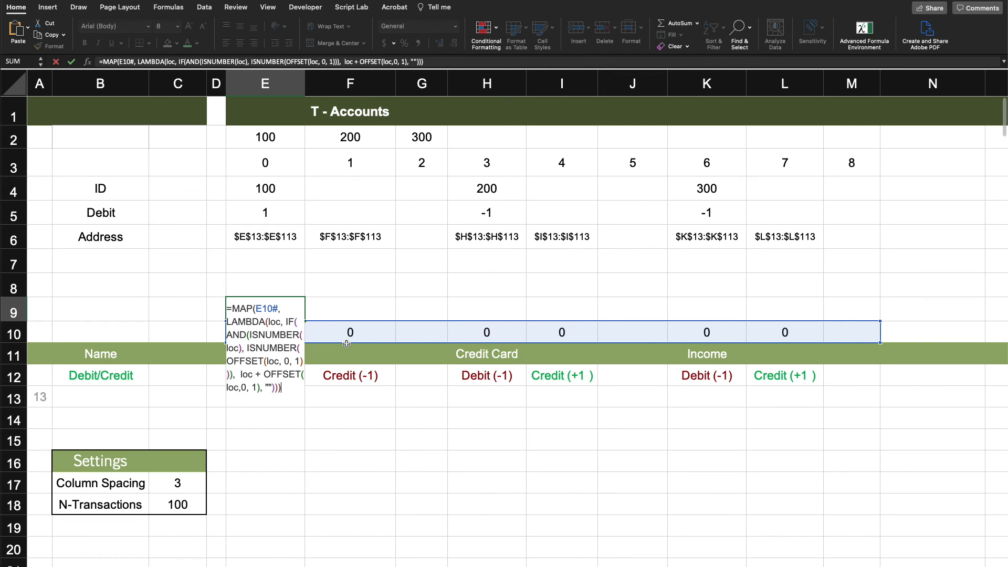
{"action": "key", "text": "Return"}
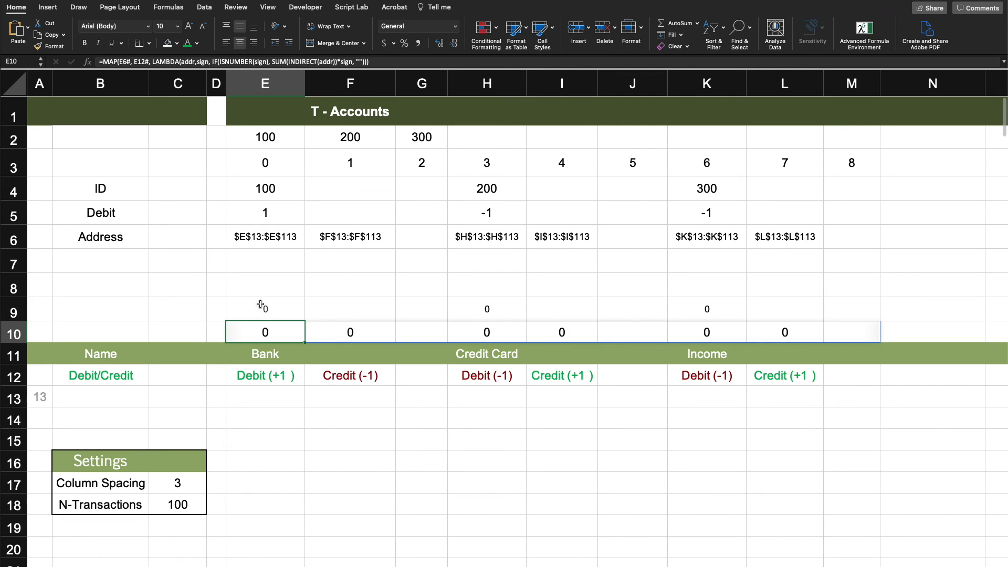
- Enter Bank test transactions in row 13 to check the net total: 100 under Debit and 20 under Credit
{"action": "left_click", "coordinate": [261, 305]}
{"action": "left_click", "coordinate": [270, 401]}
{"action": "type", "text": "100"}
{"action": "key", "text": "Tab"}
{"action": "type", "text": "20"}
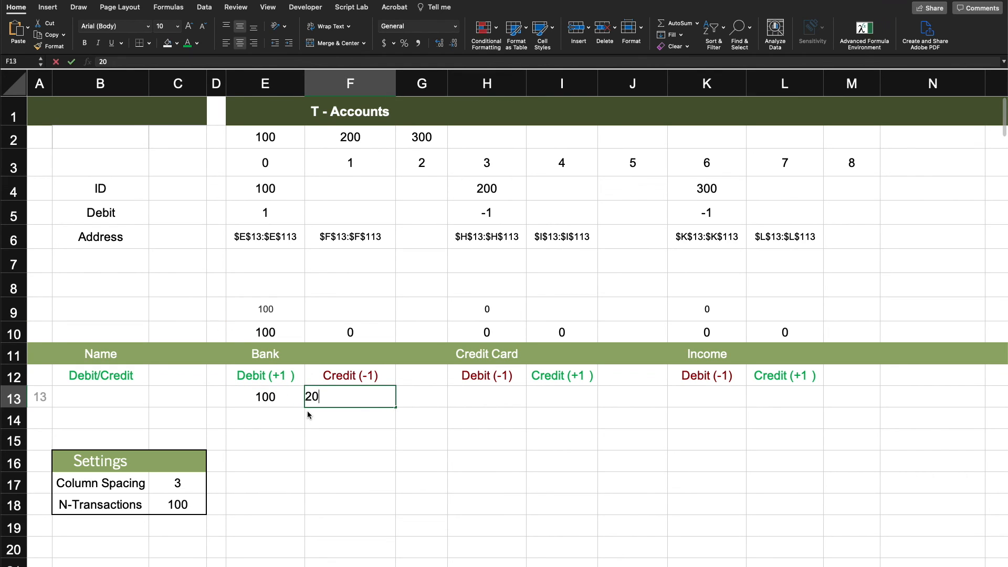
{"action": "left_click", "coordinate": [308, 415]}
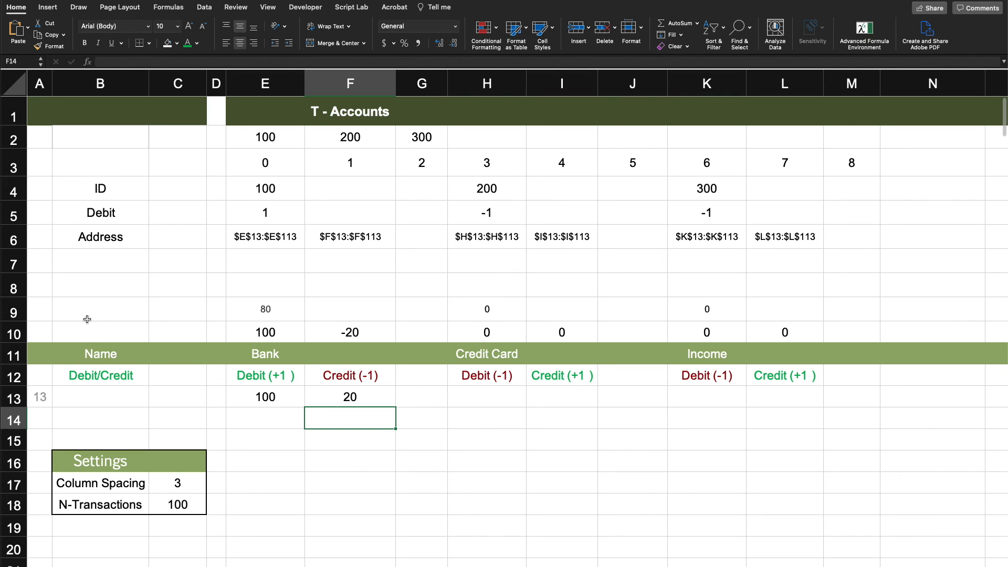
- Label the net totals row by entering Sum in B9
{"action": "left_click", "coordinate": [111, 321]}
{"action": "type", "text": "Sum"}
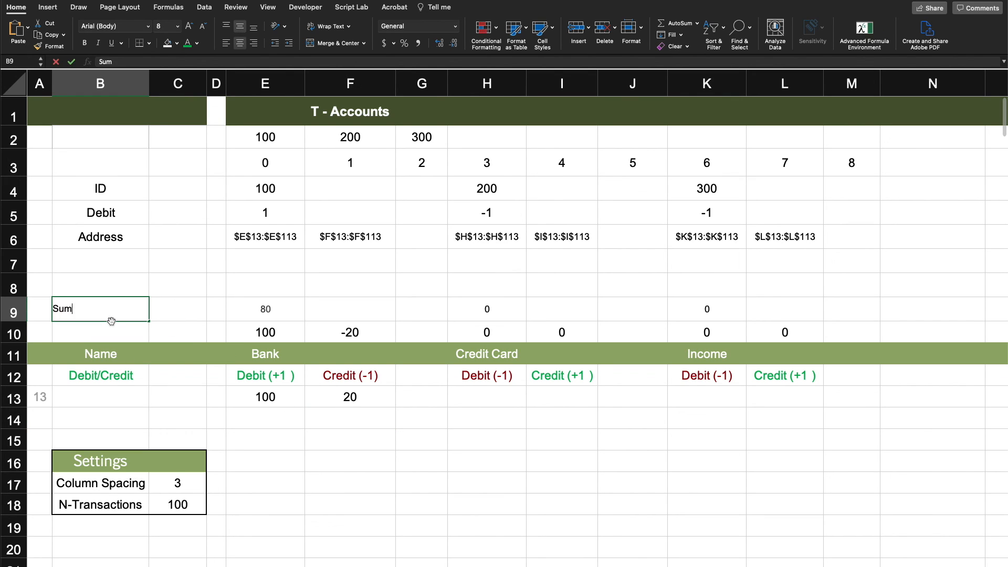
{"action": "key", "text": "Tab"}
- Apply the Note cell style to the whole of row 9
{"action": "left_click", "coordinate": [14, 313]}
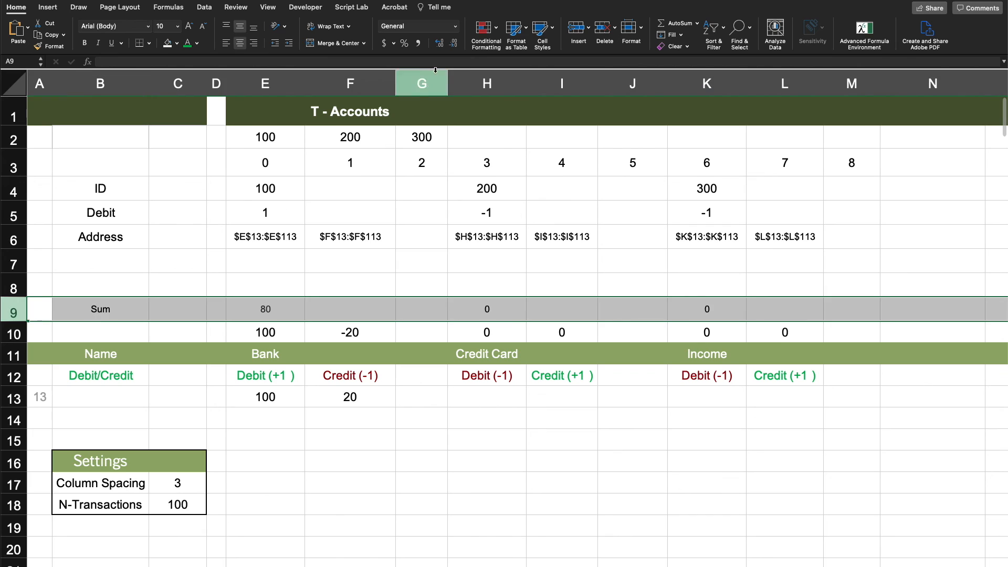
{"action": "left_click", "coordinate": [544, 31]}
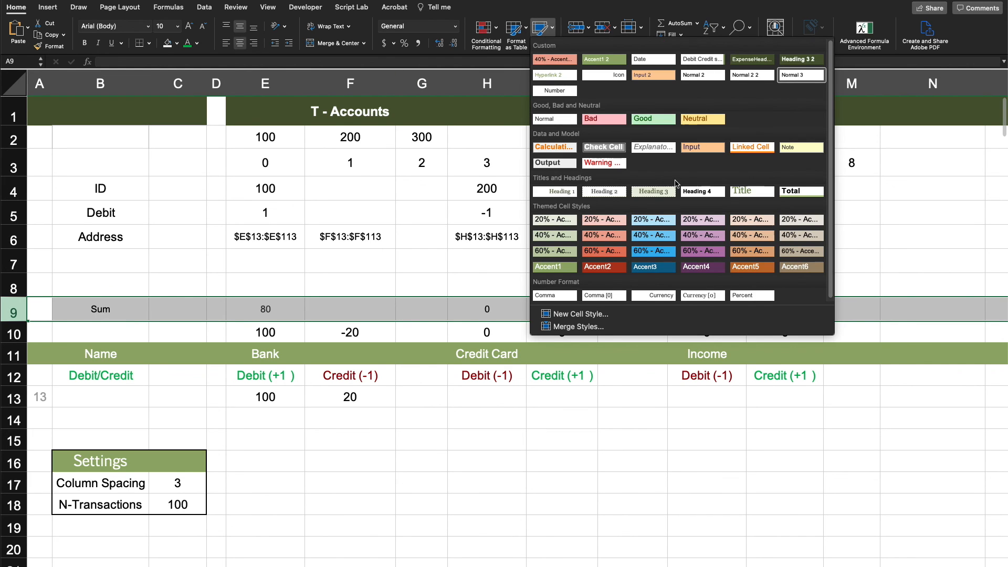
{"action": "left_click", "coordinate": [801, 147]}
{"action": "left_click", "coordinate": [658, 397]}
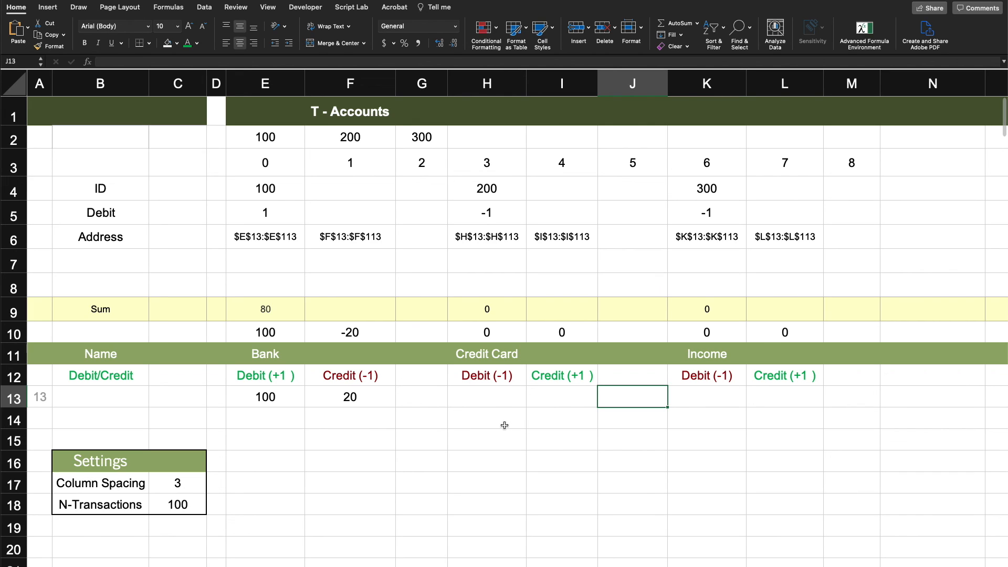
{"action": "left_click", "coordinate": [629, 447]}
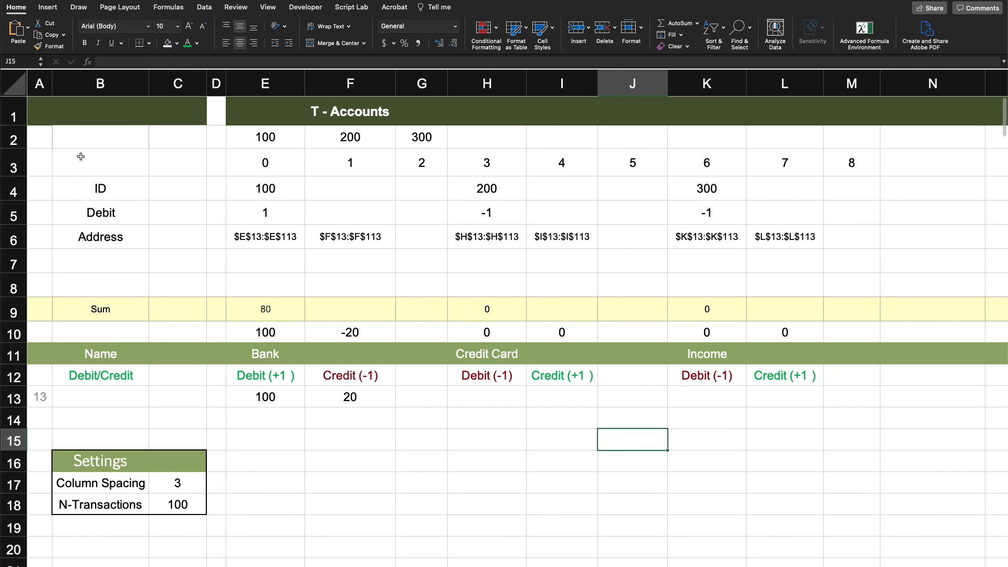
- Hide the helper rows 2 to 8 on the T-Accounts sheet
{"action": "left_click_drag", "start_coordinate": [12, 137], "coordinate": [1, 276]}
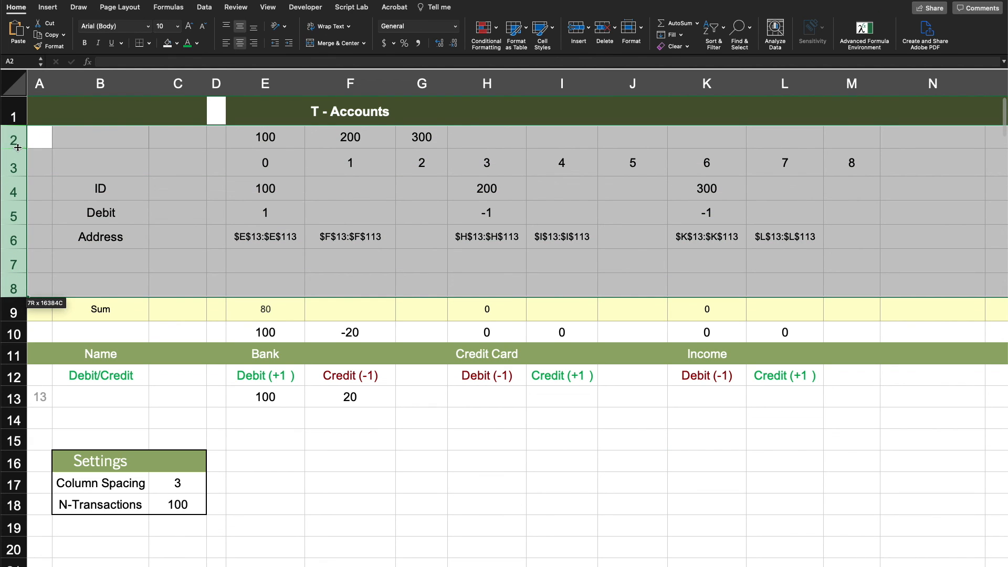
{"action": "right_click", "coordinate": [16, 142]}
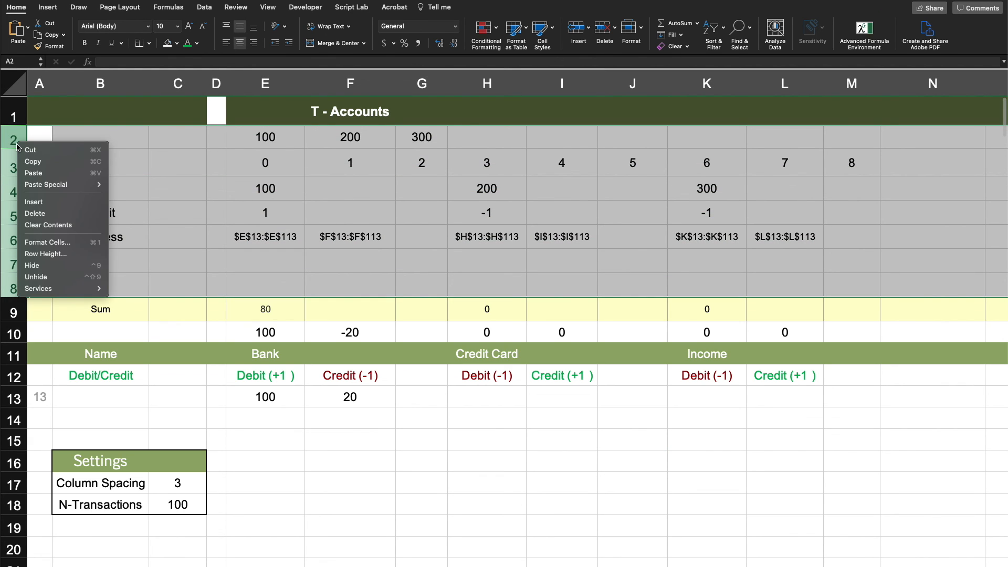
{"action": "left_click", "coordinate": [41, 266]}
{"action": "left_click", "coordinate": [311, 372]}
{"action": "left_click", "coordinate": [416, 399]}
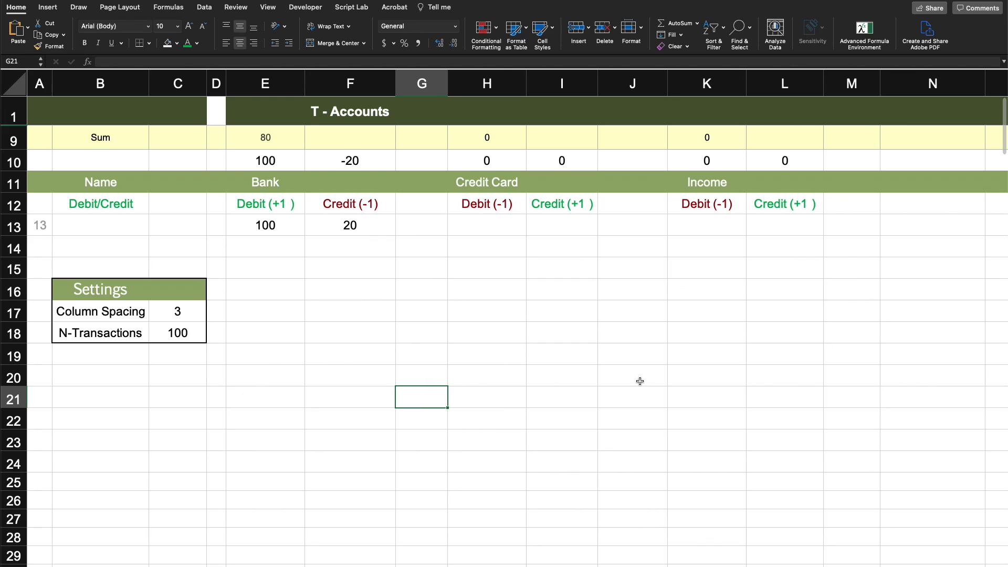